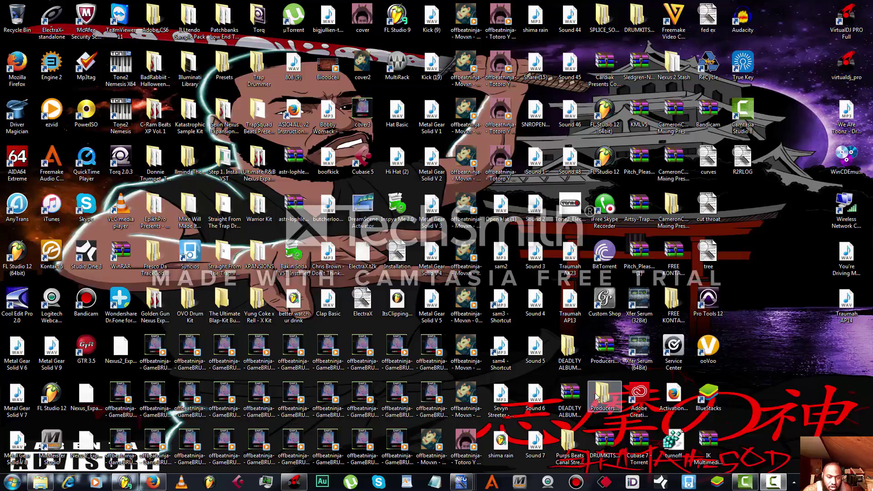
Step: Switch to FL Studio and save the current project as "sample tut rough" in the Projects folder
{"action": "left_click", "coordinate": [123, 483]}
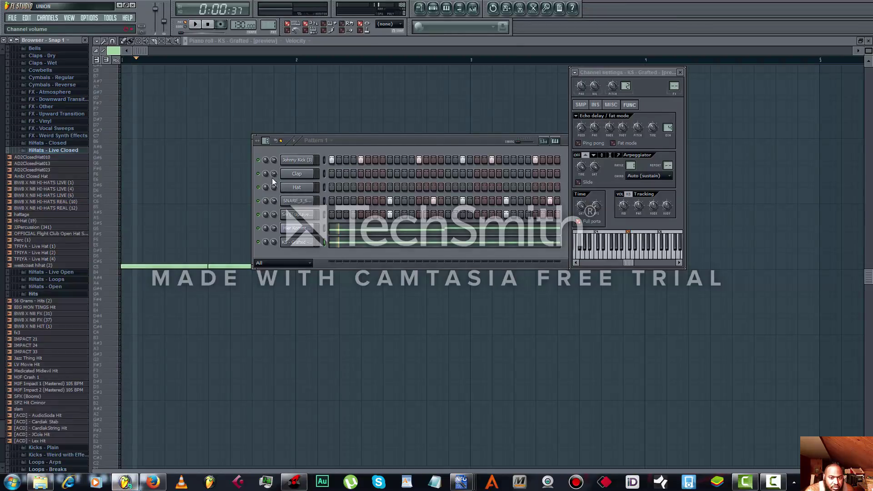
{"action": "left_click", "coordinate": [12, 18]}
{"action": "left_click", "coordinate": [26, 54]}
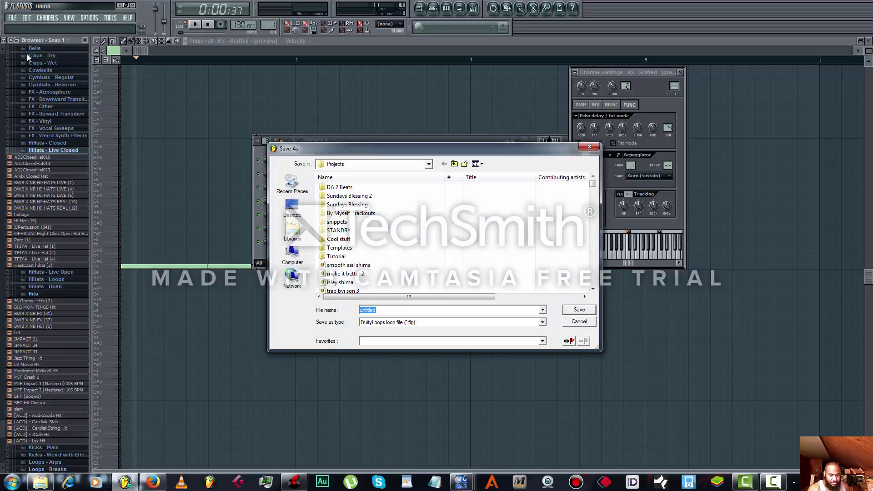
{"action": "type", "text": "s"}
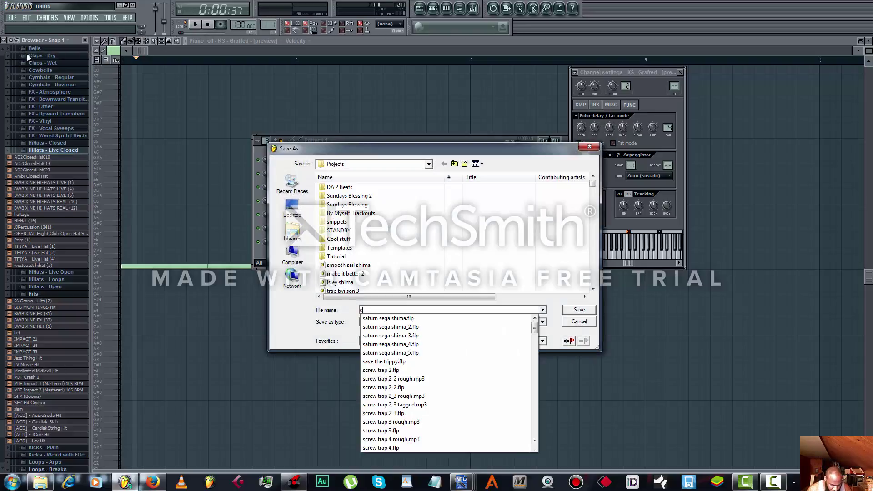
{"action": "type", "text": "ample tut"}
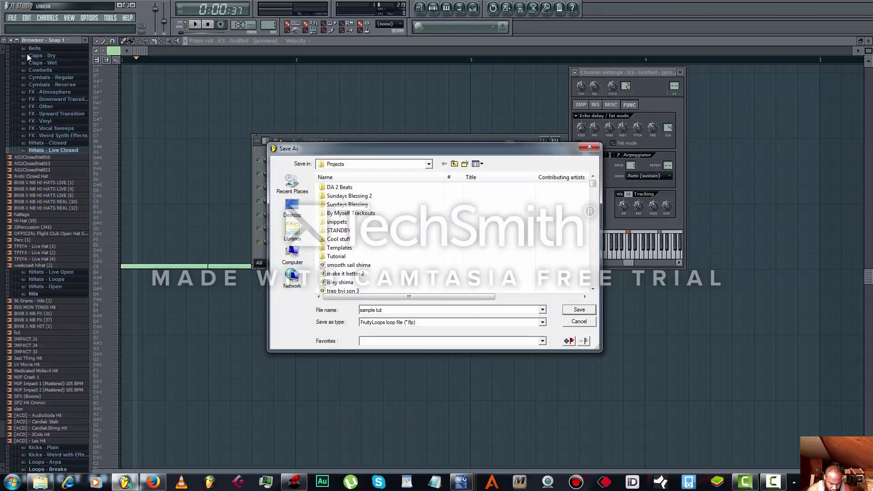
{"action": "type", "text": " rough"}
{"action": "key", "text": "Return"}
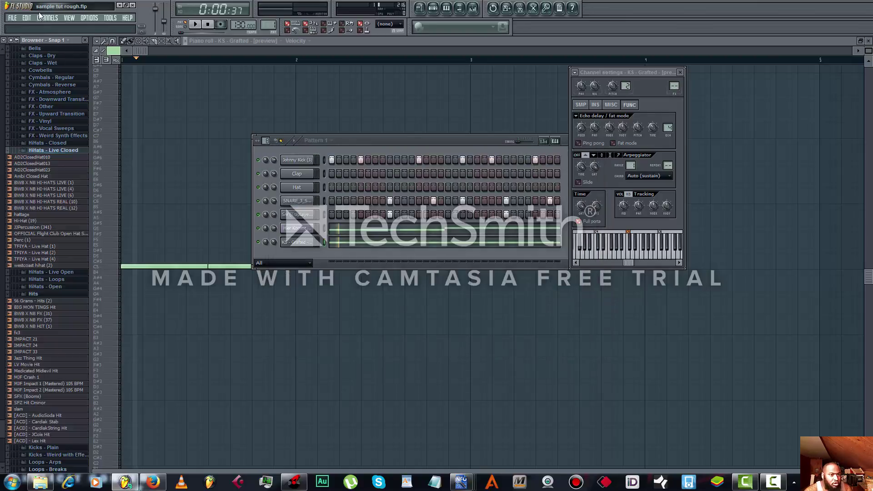
Step: Start a new project and add a Slicex channel to it
{"action": "left_click", "coordinate": [17, 20]}
{"action": "left_click", "coordinate": [22, 29]}
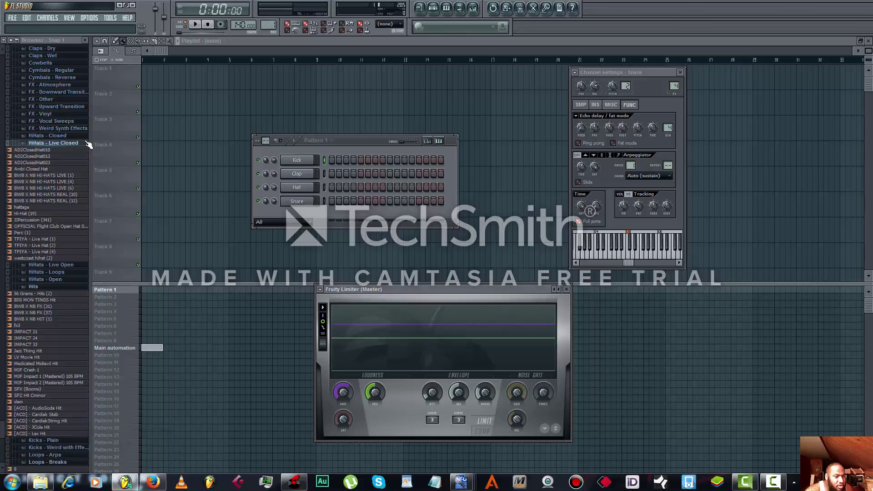
{"action": "left_click", "coordinate": [54, 20]}
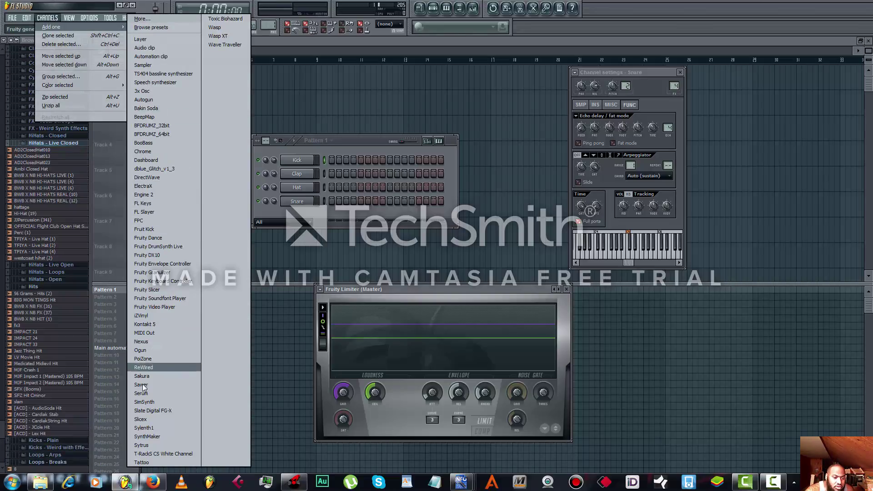
{"action": "left_click", "coordinate": [142, 419]}
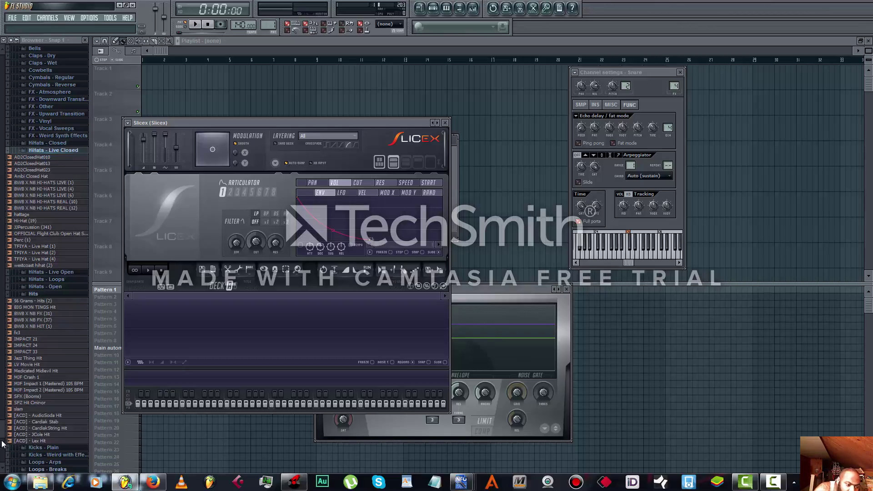
Step: Find the Romeo1 chop in the sample browser, preview it, and load it into Slicex deck A
{"action": "scroll", "coordinate": [2, 438], "scroll_direction": "down", "scroll_amount": 10}
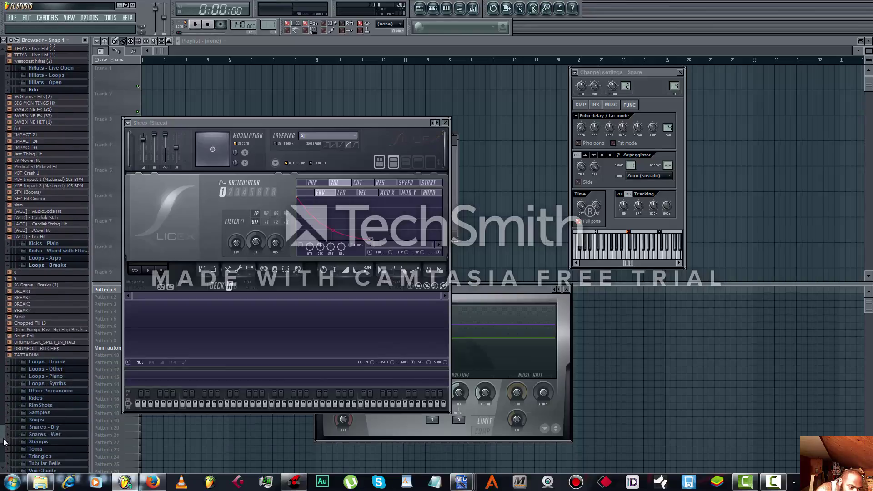
{"action": "left_click_drag", "start_coordinate": [6, 438], "coordinate": [48, 217]}
{"action": "scroll", "coordinate": [48, 217], "scroll_direction": "up", "scroll_amount": 15}
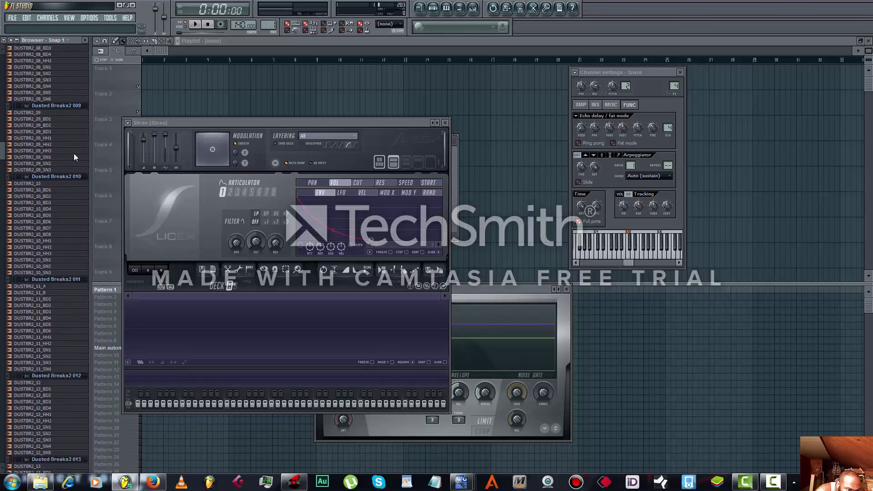
{"action": "scroll", "coordinate": [23, 112], "scroll_direction": "up", "scroll_amount": 15}
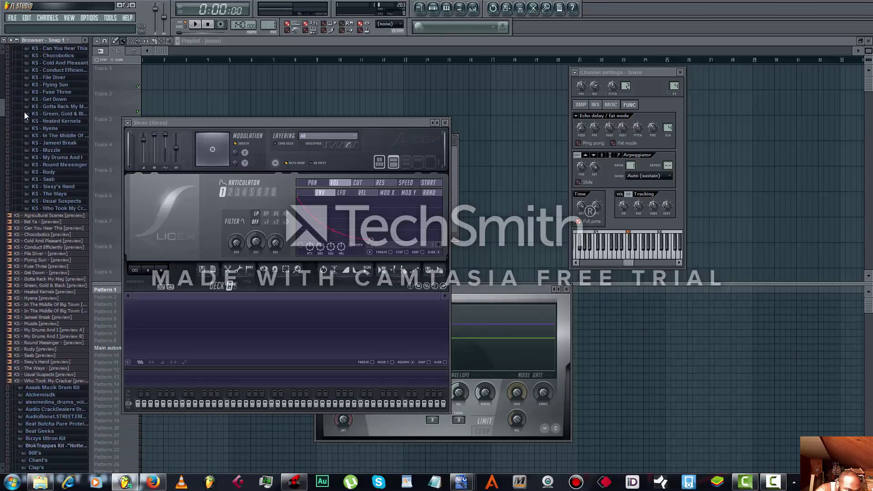
{"action": "scroll", "coordinate": [24, 114], "scroll_direction": "down", "scroll_amount": 10}
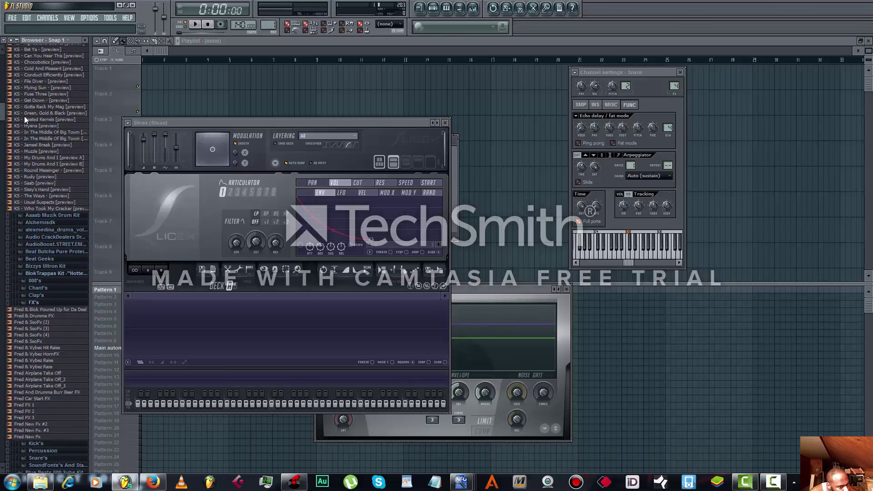
{"action": "scroll", "coordinate": [25, 120], "scroll_direction": "down", "scroll_amount": 15}
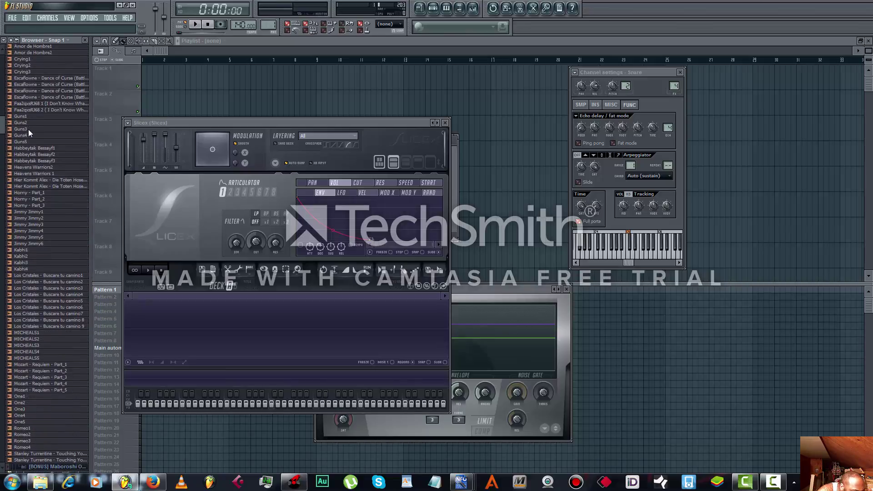
{"action": "left_click", "coordinate": [52, 430]}
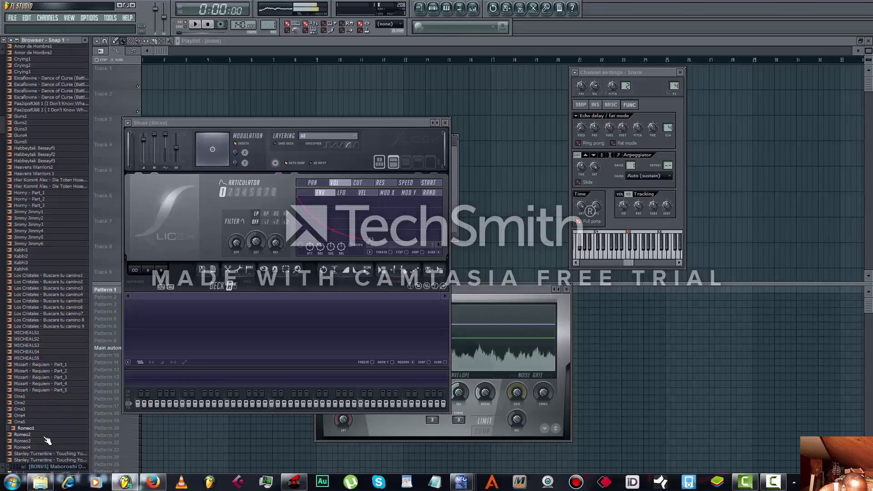
{"action": "left_click_drag", "start_coordinate": [50, 432], "coordinate": [191, 329]}
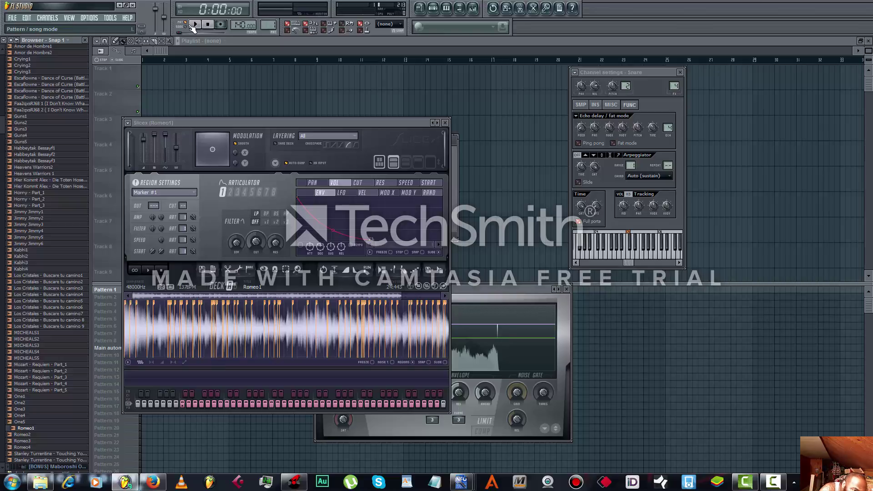
Step: Delete the slice markers that follow Marker #1 at the beginning of the Romeo1 waveform
{"action": "right_click", "coordinate": [131, 301]}
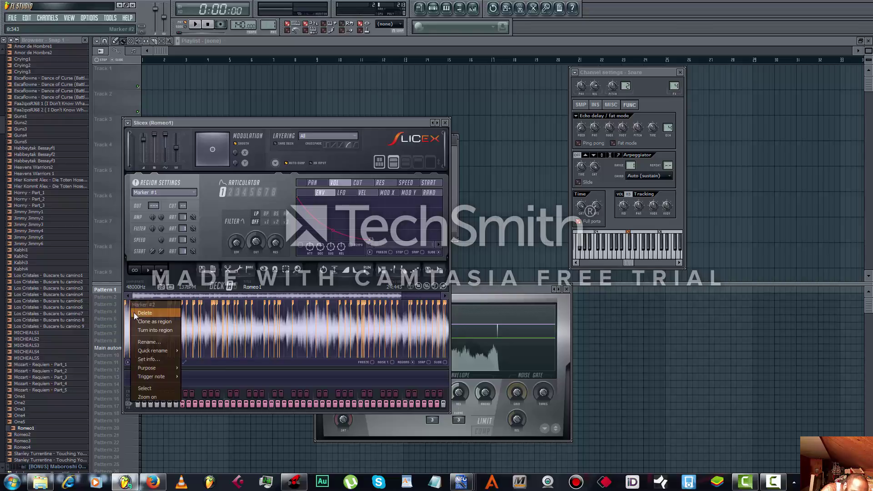
{"action": "left_click", "coordinate": [137, 313]}
{"action": "right_click", "coordinate": [137, 303]}
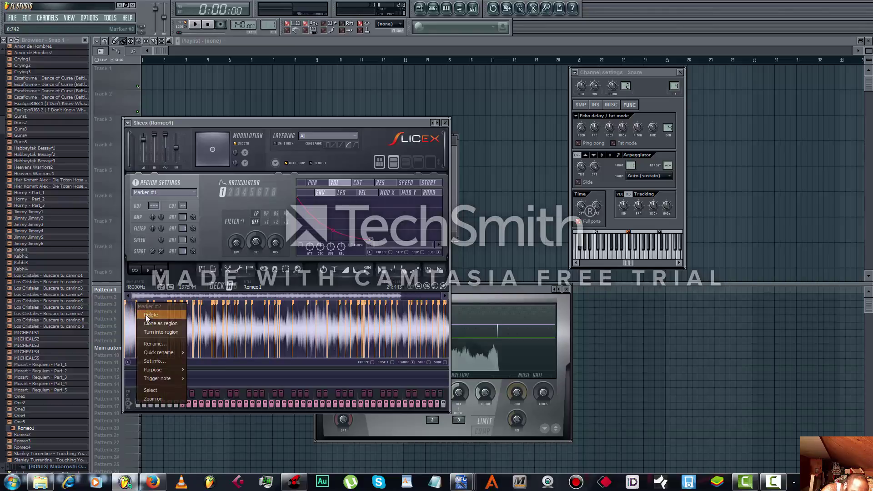
{"action": "left_click", "coordinate": [146, 314]}
{"action": "right_click", "coordinate": [147, 302]}
{"action": "left_click", "coordinate": [161, 311]}
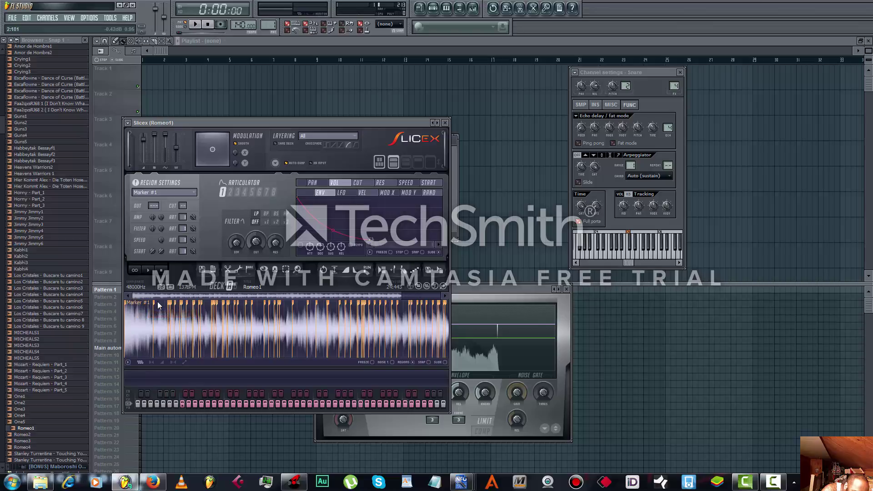
{"action": "right_click", "coordinate": [155, 302]}
{"action": "left_click", "coordinate": [170, 314]}
Step: Close the Slicex window and delete the Romeo1 channel from the pattern
{"action": "left_click", "coordinate": [445, 123]}
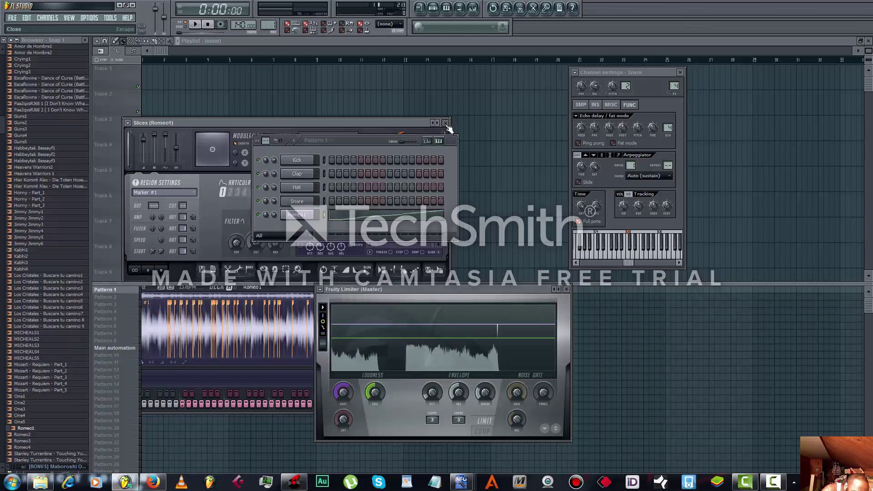
{"action": "right_click", "coordinate": [300, 215]}
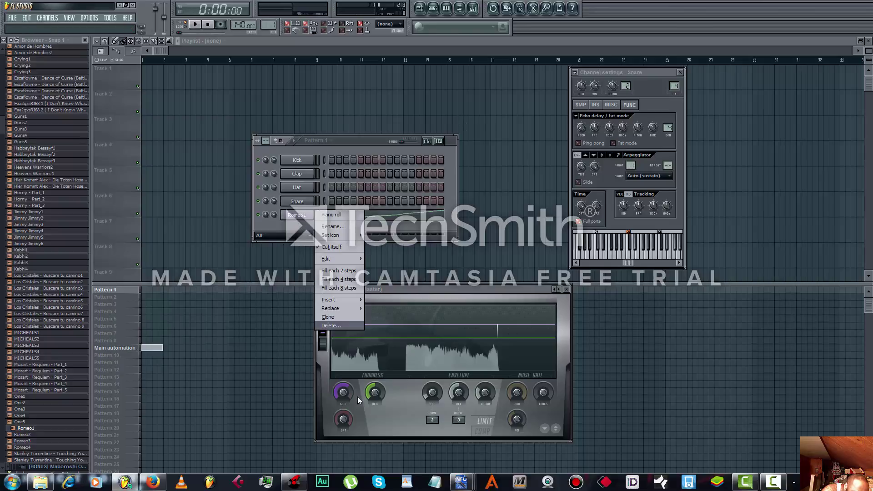
{"action": "left_click", "coordinate": [329, 326]}
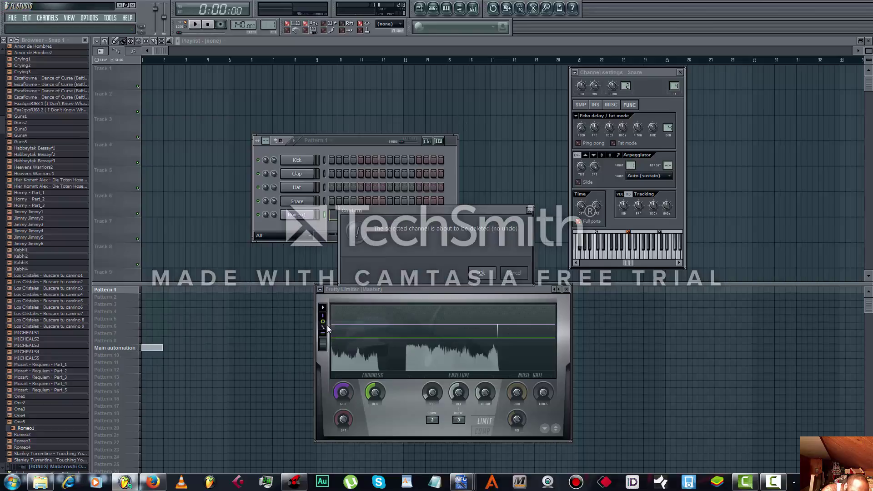
{"action": "left_click", "coordinate": [477, 272]}
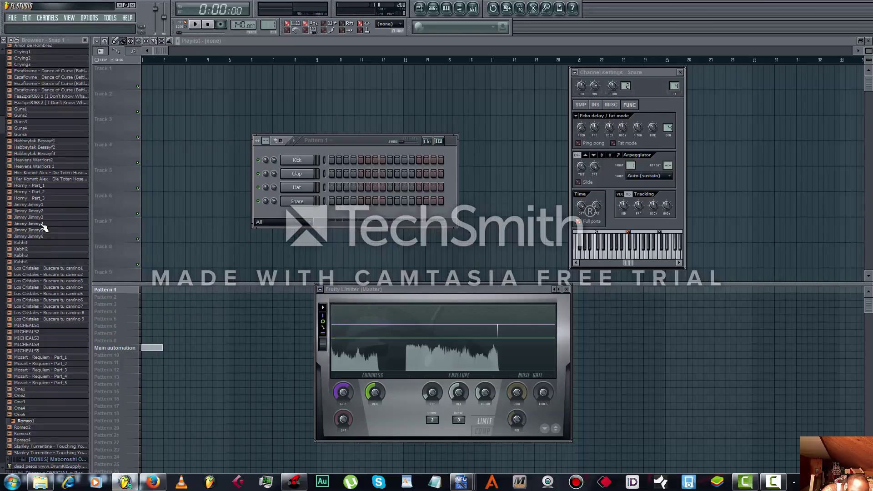
Step: Preview the Guns3 and Guns5 samples, and add Guns1 as a new channel below Snare
{"action": "scroll", "coordinate": [2, 127], "scroll_direction": "up", "scroll_amount": 5}
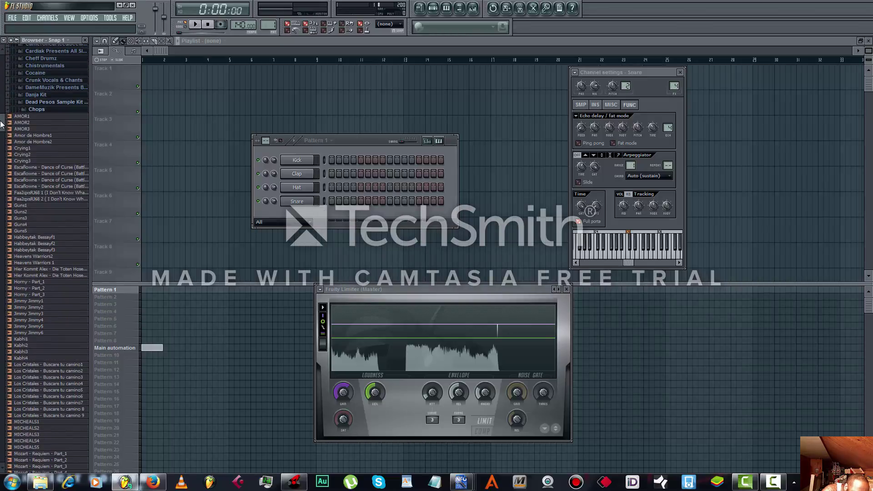
{"action": "left_click", "coordinate": [40, 218]}
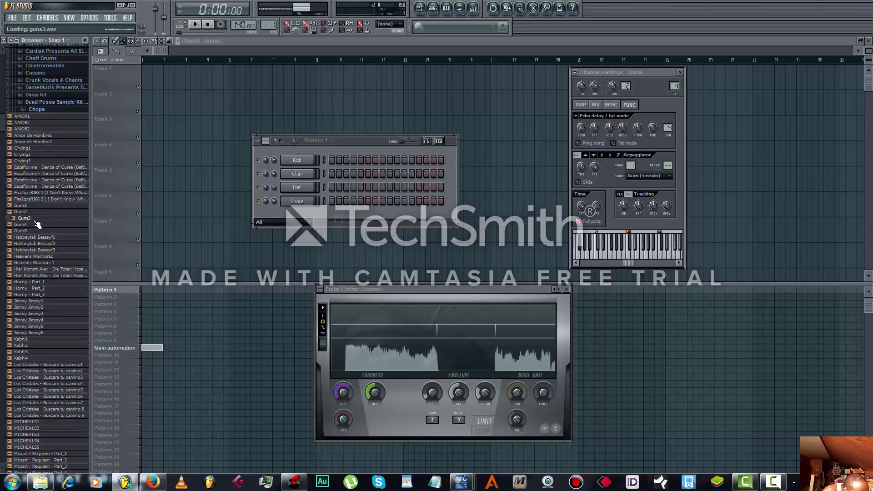
{"action": "left_click", "coordinate": [30, 231]}
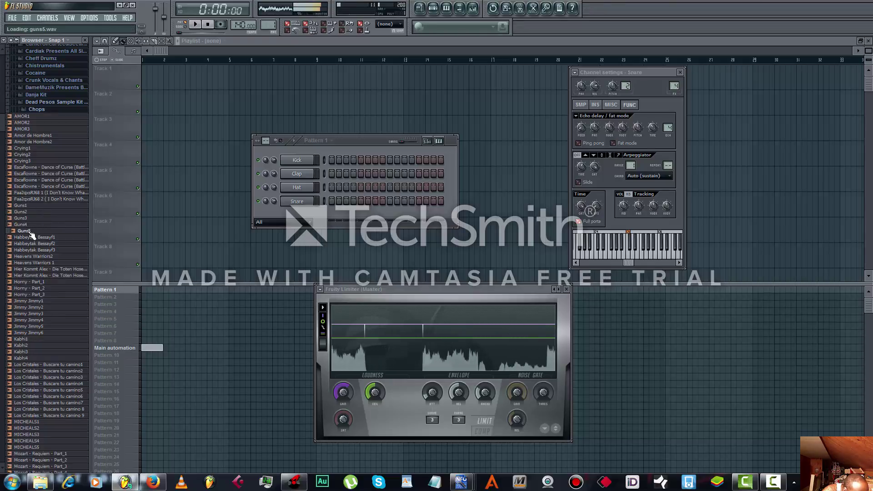
{"action": "left_click_drag", "start_coordinate": [21, 205], "coordinate": [303, 219]}
{"action": "right_click", "coordinate": [316, 213]}
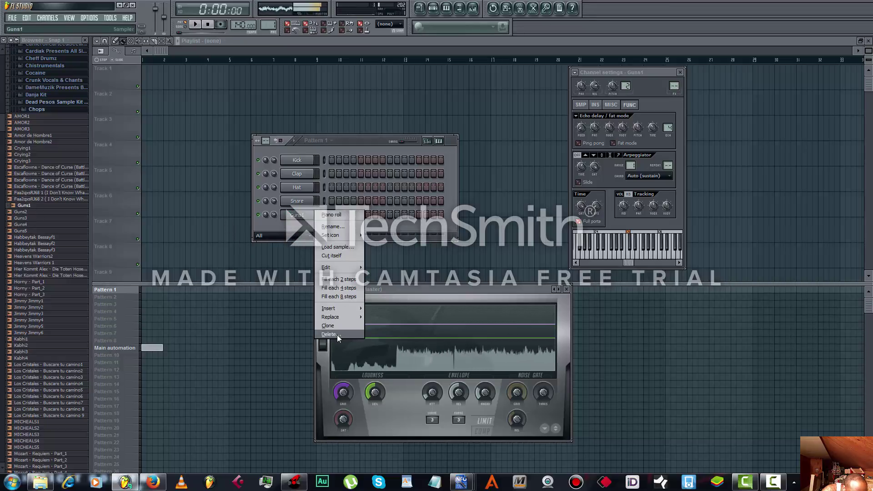
{"action": "left_click", "coordinate": [337, 335]}
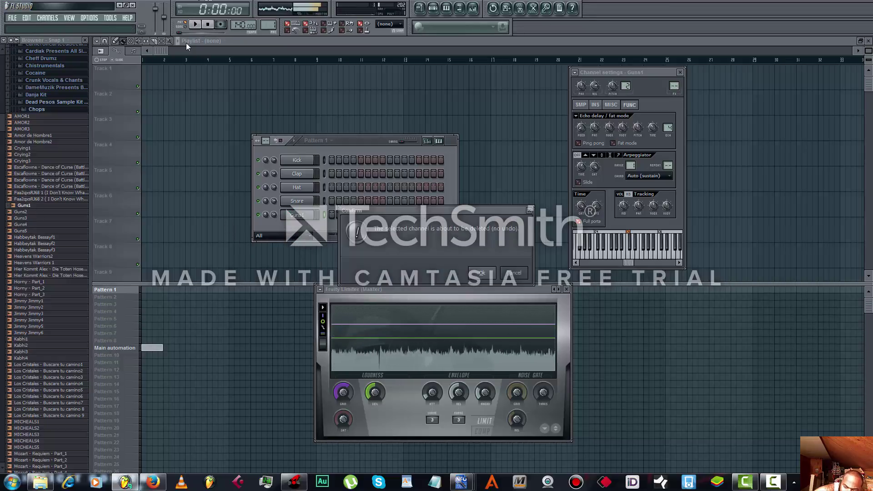
{"action": "left_click", "coordinate": [514, 273]}
Step: Add another Slicex channel and load the Guns1 sample into its deck A
{"action": "left_click", "coordinate": [47, 18]}
{"action": "mouse_move", "coordinate": [51, 27]}
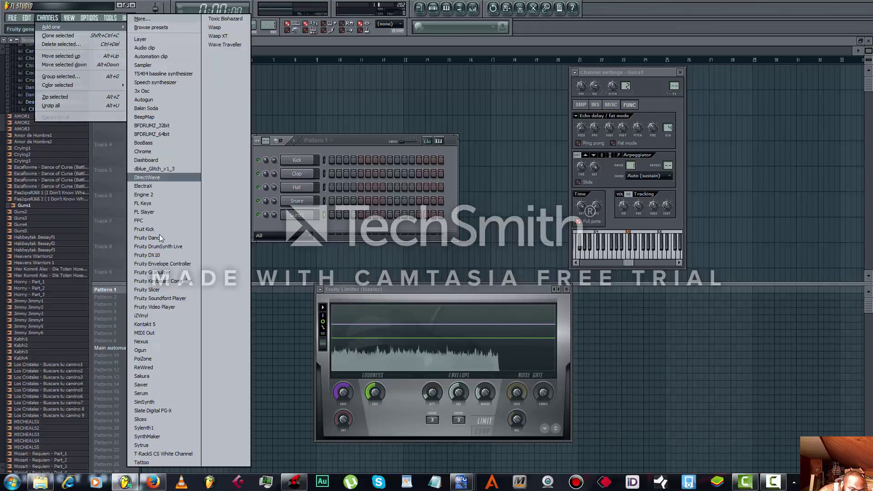
{"action": "left_click", "coordinate": [141, 419]}
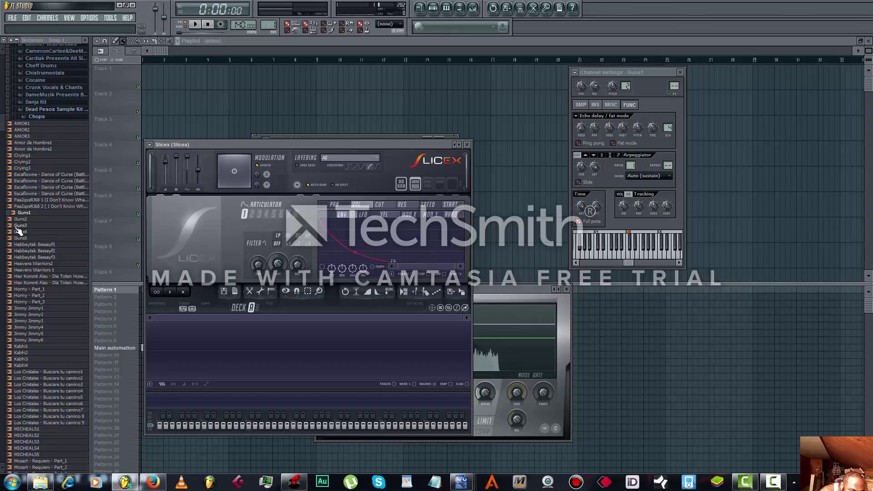
{"action": "left_click_drag", "start_coordinate": [28, 219], "coordinate": [180, 347]}
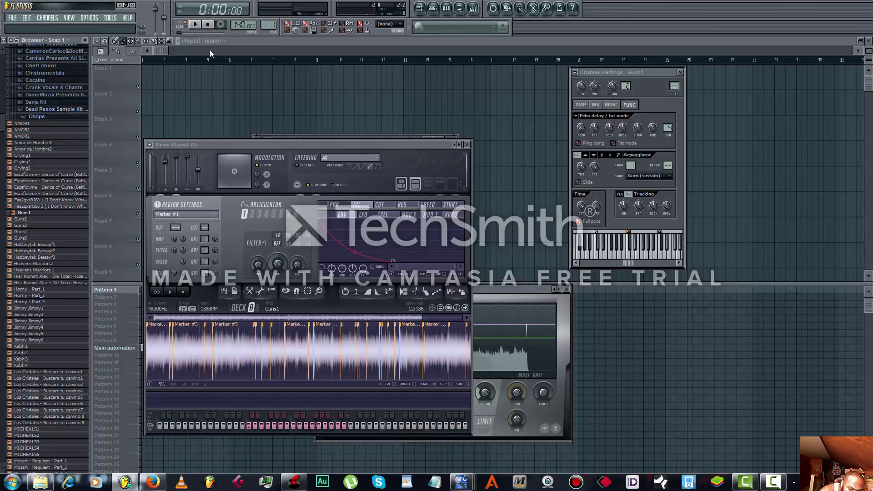
Step: Delete the slice markers in the opening part of the Guns1 waveform, up to the tight cluster before its middle
{"action": "right_click", "coordinate": [171, 329]}
{"action": "left_click", "coordinate": [187, 337]}
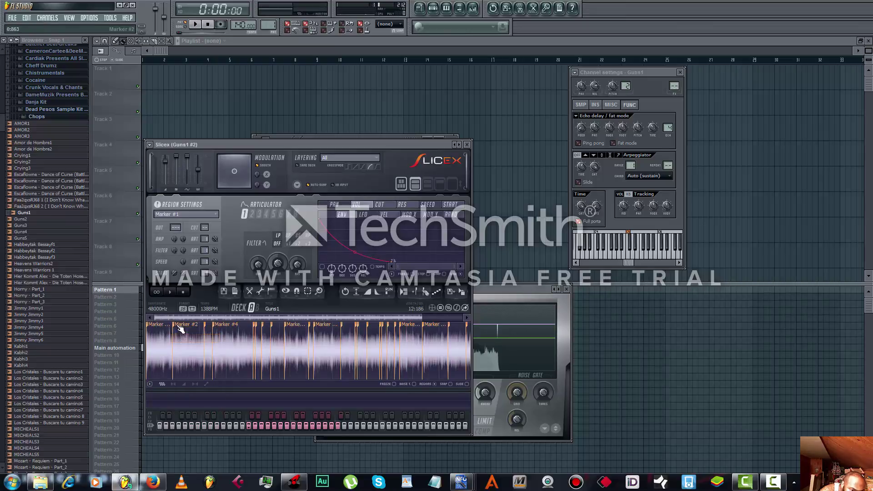
{"action": "right_click", "coordinate": [173, 327]}
{"action": "left_click", "coordinate": [189, 339]}
{"action": "right_click", "coordinate": [152, 325]}
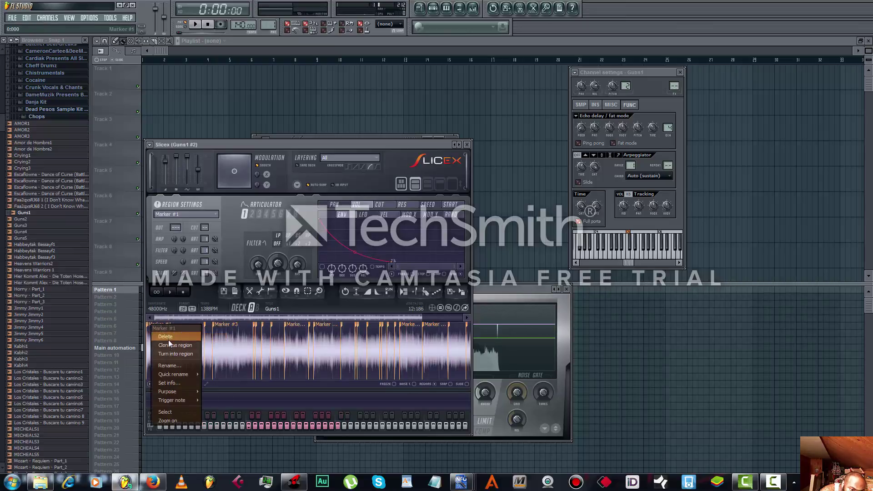
{"action": "left_click", "coordinate": [169, 337]}
{"action": "right_click", "coordinate": [206, 325]}
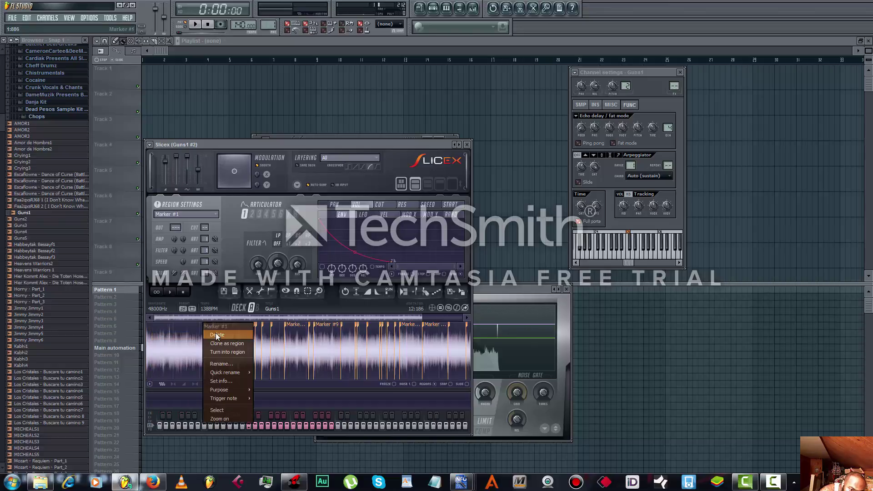
{"action": "left_click", "coordinate": [217, 335]}
{"action": "right_click", "coordinate": [222, 325]}
{"action": "left_click", "coordinate": [231, 336]}
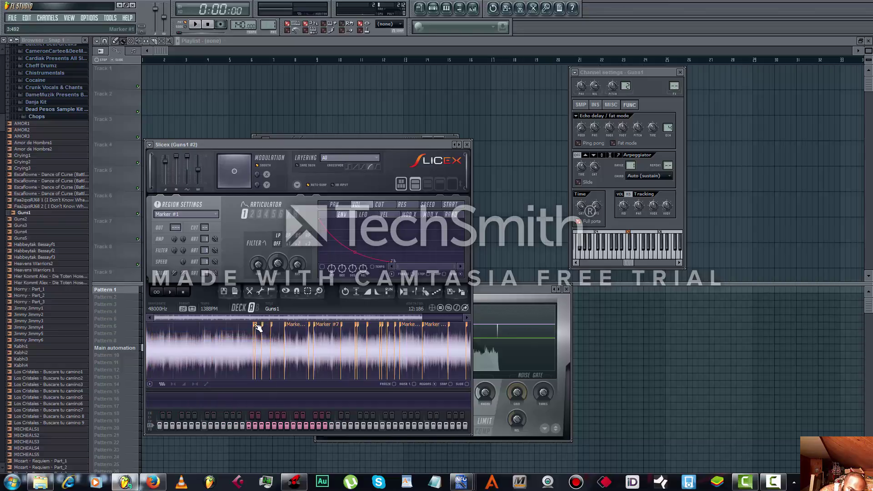
Step: Delete the cluster of four closely spaced slice markers just before the middle of the visible Guns1 waveform
{"action": "right_click", "coordinate": [255, 325]}
{"action": "left_click", "coordinate": [261, 335]}
{"action": "right_click", "coordinate": [257, 325]}
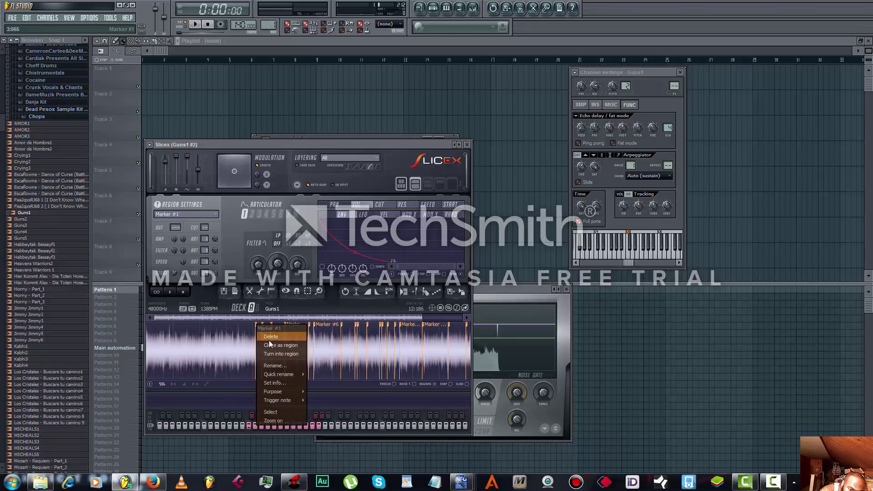
{"action": "left_click", "coordinate": [268, 340]}
{"action": "right_click", "coordinate": [264, 326]}
{"action": "left_click", "coordinate": [269, 339]}
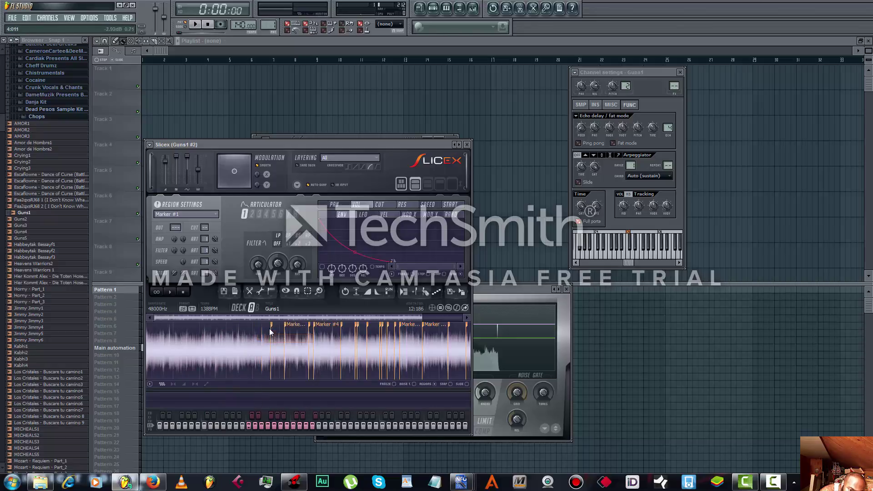
{"action": "right_click", "coordinate": [270, 326]}
{"action": "left_click", "coordinate": [278, 339]}
Step: Delete the slice markers around the middle of the visible waveform, up to the close pair that follows
{"action": "right_click", "coordinate": [292, 326]}
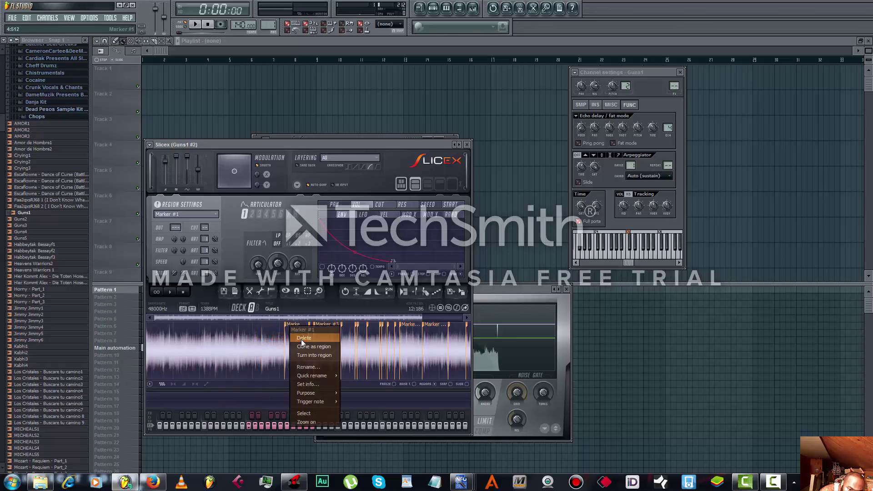
{"action": "left_click", "coordinate": [301, 339]}
{"action": "right_click", "coordinate": [311, 326]}
{"action": "left_click", "coordinate": [326, 338]}
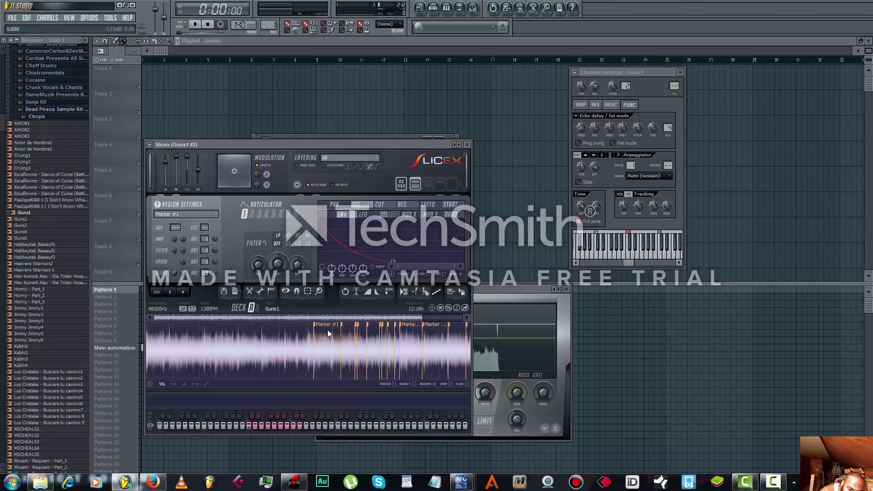
{"action": "right_click", "coordinate": [329, 326]}
{"action": "left_click", "coordinate": [350, 340]}
{"action": "right_click", "coordinate": [355, 326]}
{"action": "left_click", "coordinate": [364, 339]}
Step: Delete the close pair of slice markers past the middle of the waveform and the single marker right after it
{"action": "right_click", "coordinate": [357, 326]}
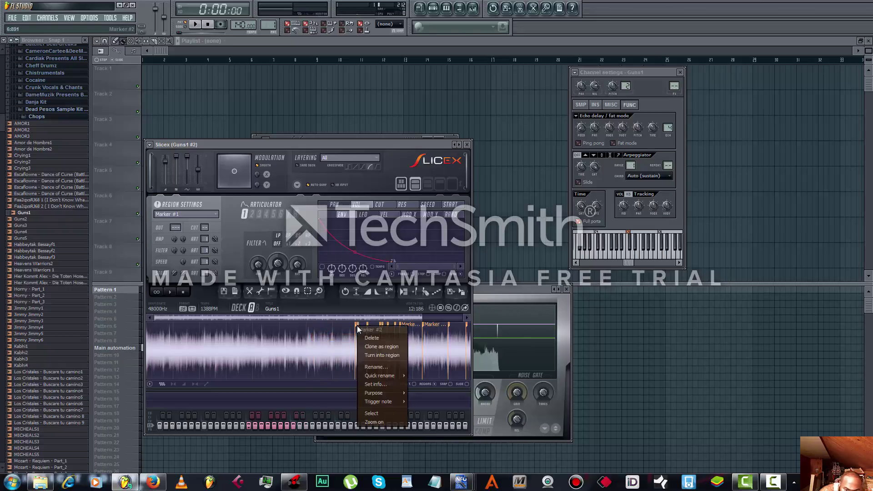
{"action": "left_click", "coordinate": [367, 337]}
{"action": "right_click", "coordinate": [357, 325]}
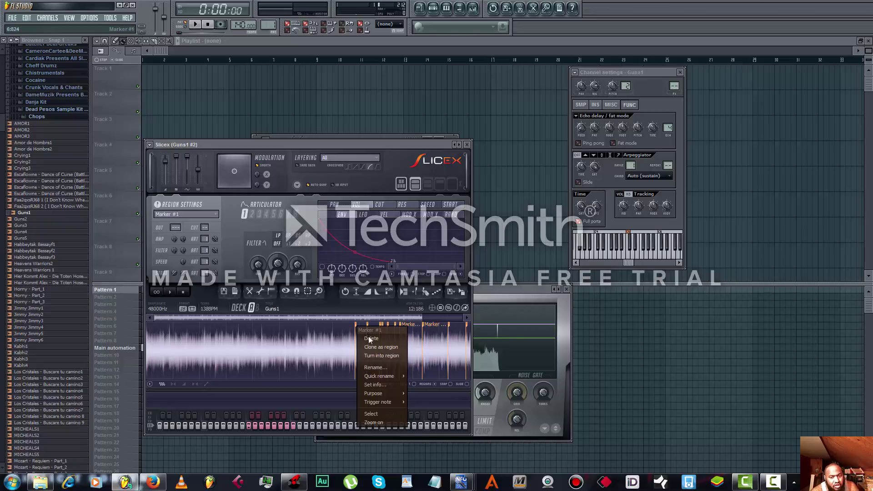
{"action": "left_click", "coordinate": [366, 337]}
{"action": "right_click", "coordinate": [368, 325]}
{"action": "left_click", "coordinate": [376, 335]}
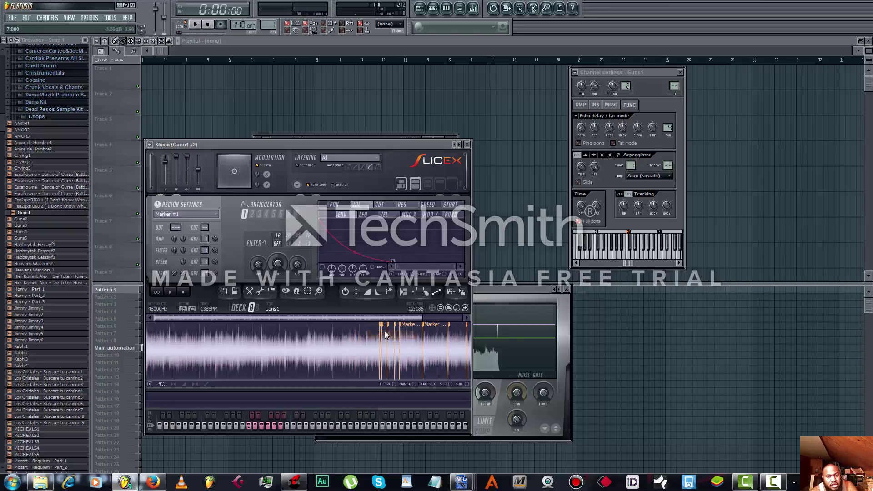
Step: Delete the next three closely spaced slice markers in the second half of the visible waveform
{"action": "right_click", "coordinate": [381, 326]}
{"action": "left_click", "coordinate": [389, 339]}
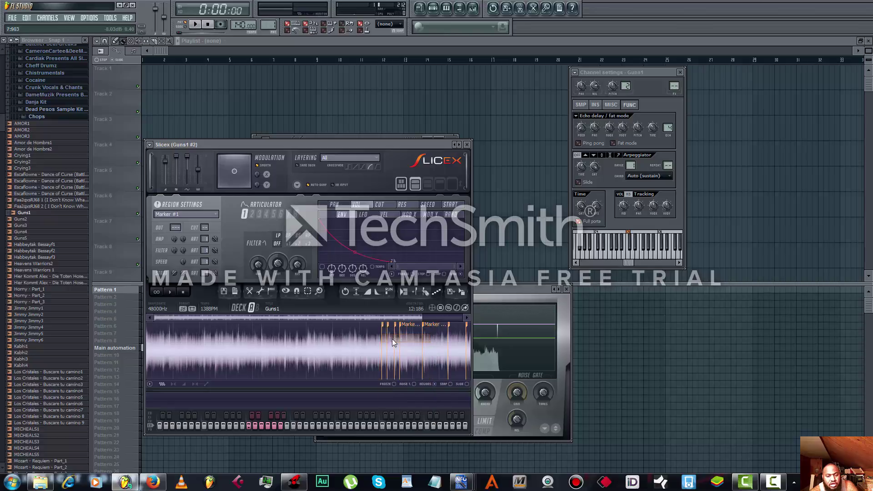
{"action": "right_click", "coordinate": [382, 326]}
{"action": "left_click", "coordinate": [389, 335]}
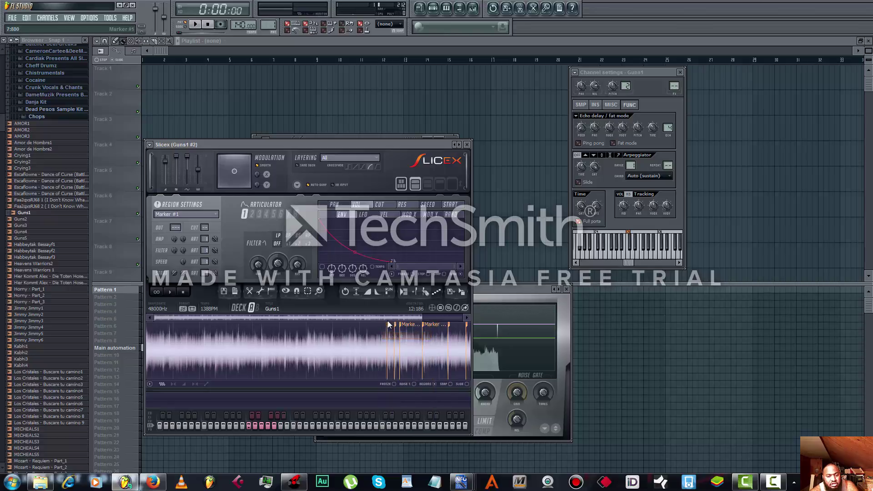
{"action": "right_click", "coordinate": [388, 326]}
{"action": "left_click", "coordinate": [398, 337]}
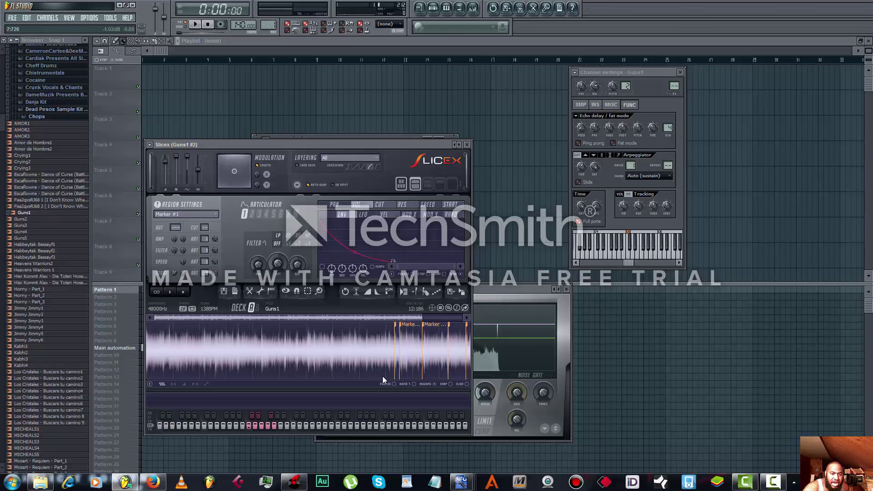
Step: Delete the slice markers in the last visible stretch of the Guns1 waveform, one after another
{"action": "right_click", "coordinate": [399, 332]}
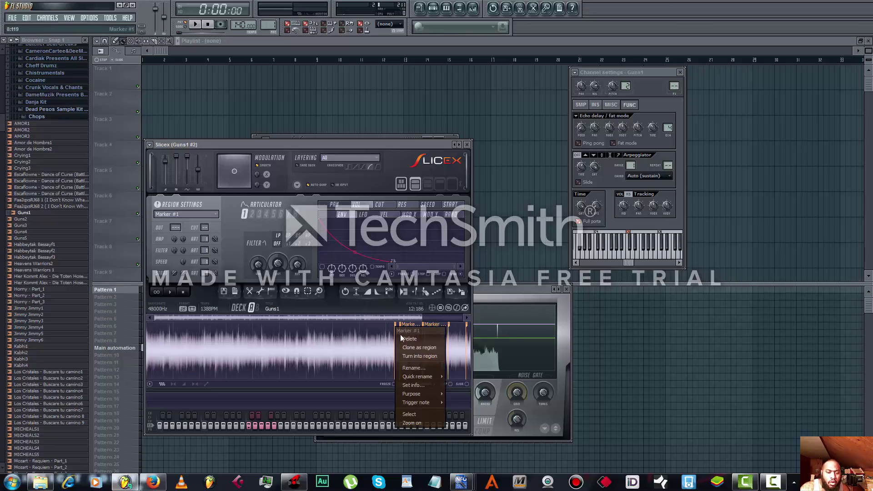
{"action": "left_click", "coordinate": [411, 340]}
{"action": "right_click", "coordinate": [405, 327]}
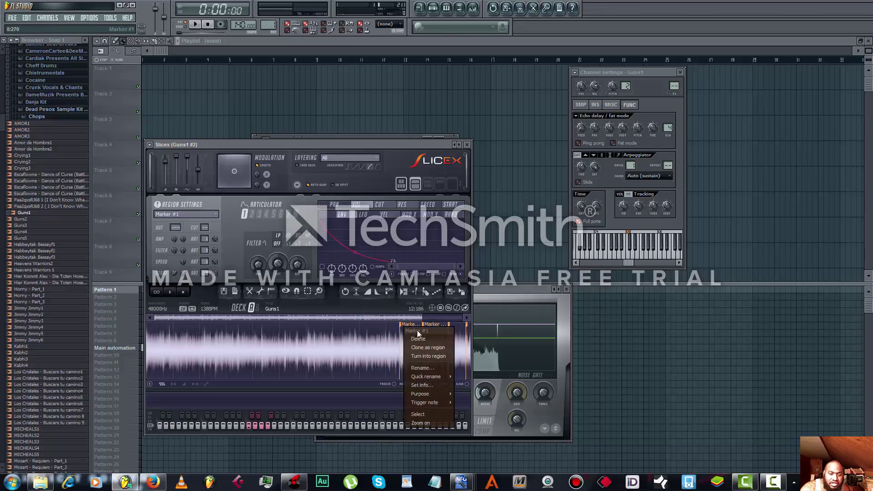
{"action": "left_click", "coordinate": [419, 339]}
{"action": "right_click", "coordinate": [436, 327]}
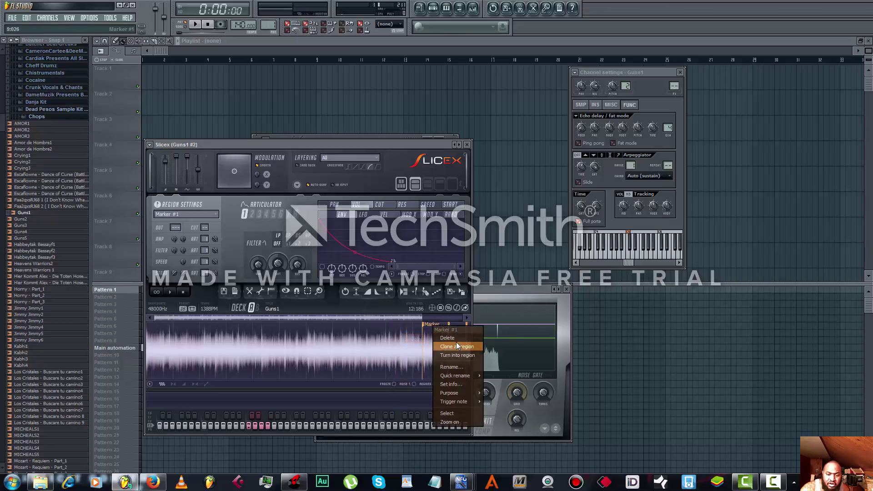
{"action": "left_click", "coordinate": [455, 337]}
{"action": "right_click", "coordinate": [449, 327]}
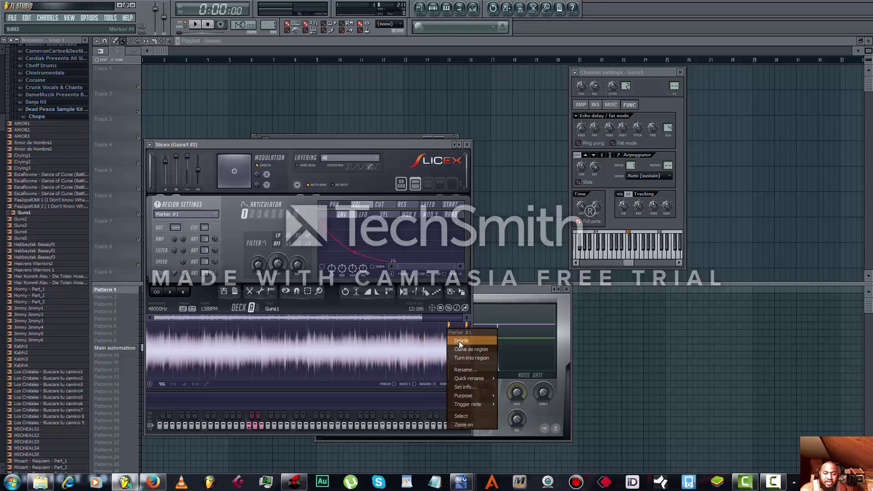
{"action": "left_click", "coordinate": [459, 342]}
{"action": "right_click", "coordinate": [466, 327]}
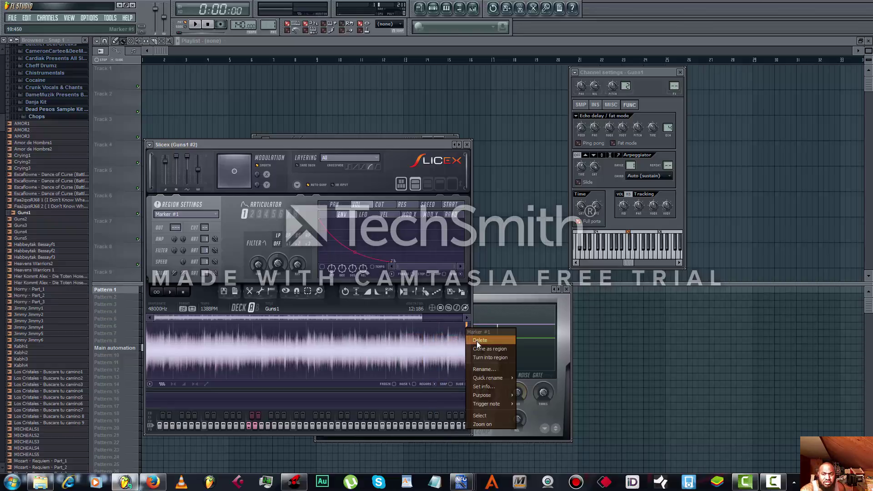
{"action": "left_click", "coordinate": [476, 341]}
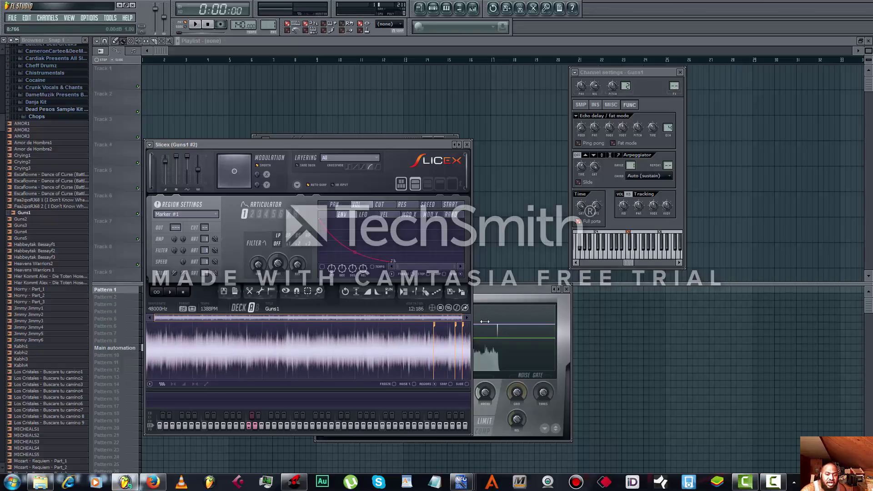
Step: Delete the three remaining slice markers near the very end of the Guns1 sample
{"action": "right_click", "coordinate": [435, 326]}
{"action": "left_click", "coordinate": [449, 337]}
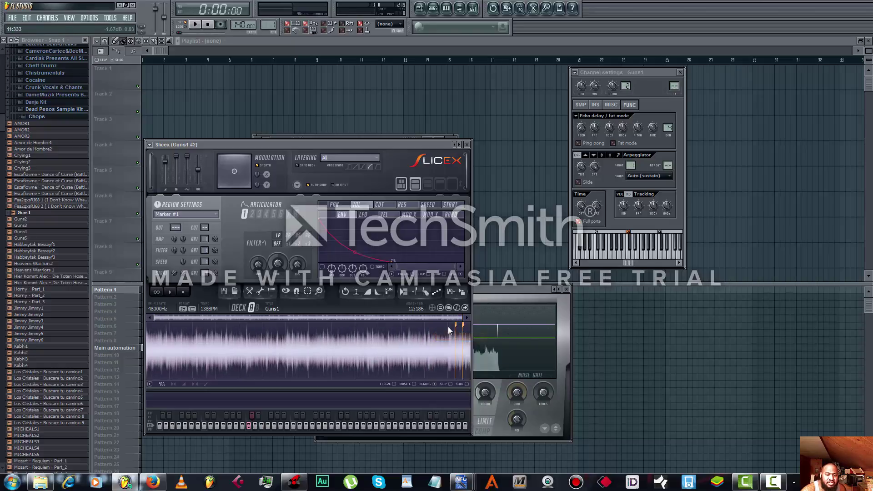
{"action": "right_click", "coordinate": [457, 323]}
{"action": "left_click", "coordinate": [461, 337]}
{"action": "right_click", "coordinate": [463, 331]}
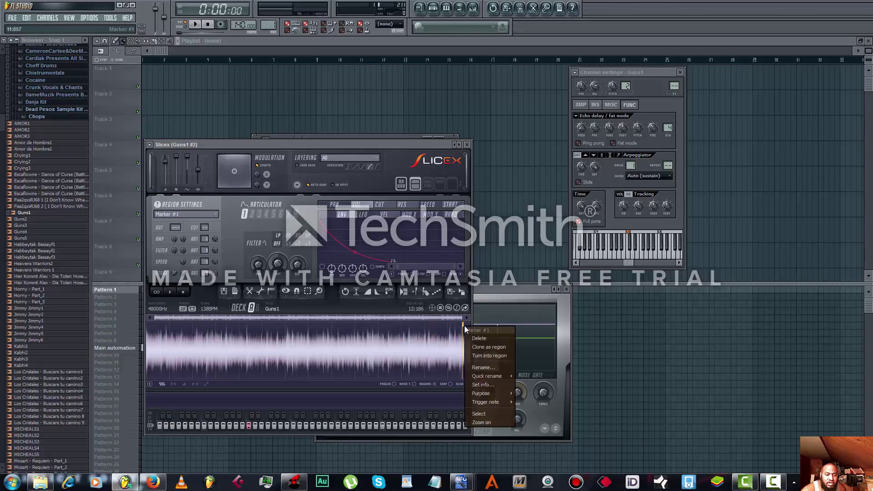
{"action": "left_click", "coordinate": [468, 338]}
Step: Turn on looped playback for the Guns1 sample in deck A, with the beginning of its waveform in view
{"action": "scroll", "coordinate": [198, 320], "scroll_direction": "up", "scroll_amount": 7}
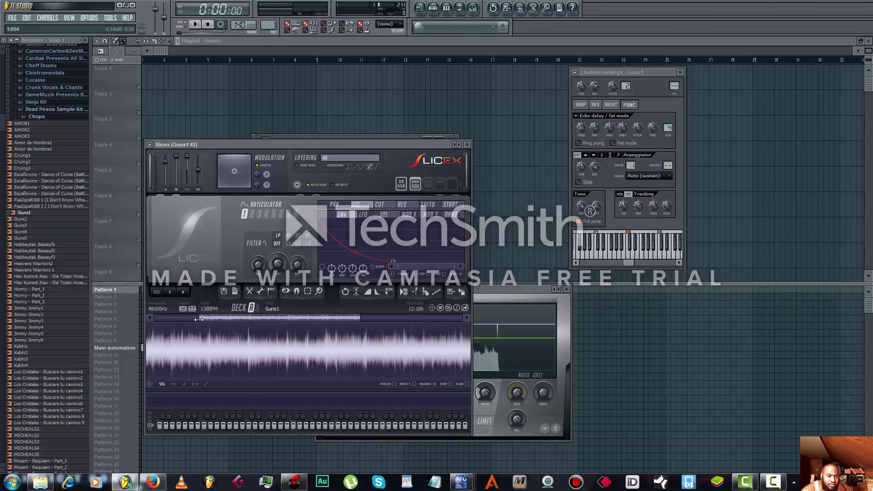
{"action": "scroll", "coordinate": [248, 321], "scroll_direction": "down", "scroll_amount": 3}
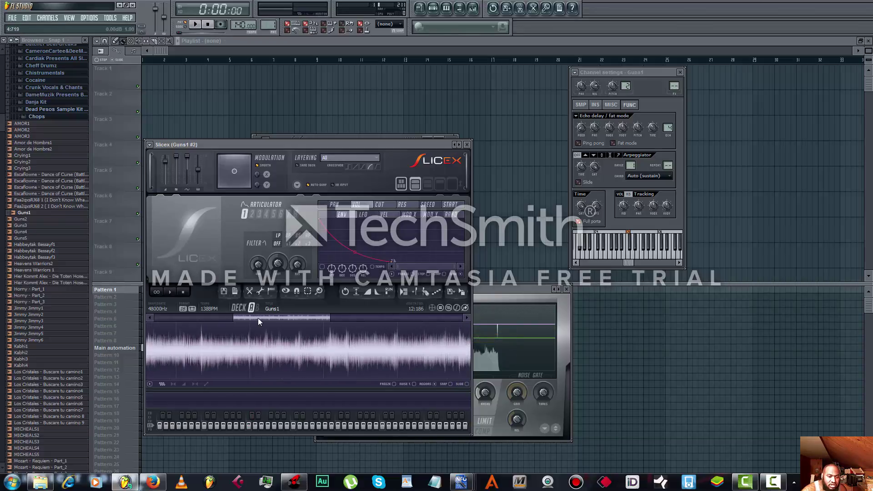
{"action": "left_click_drag", "start_coordinate": [258, 318], "coordinate": [138, 315]}
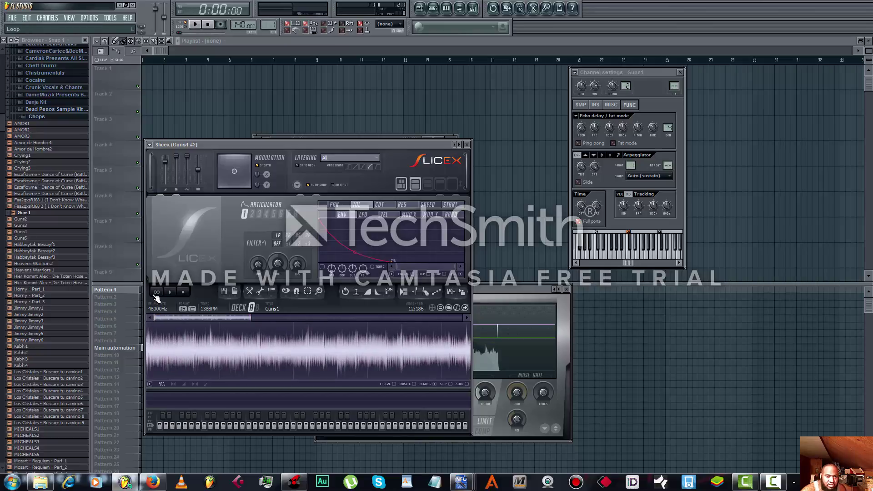
{"action": "left_click", "coordinate": [155, 295]}
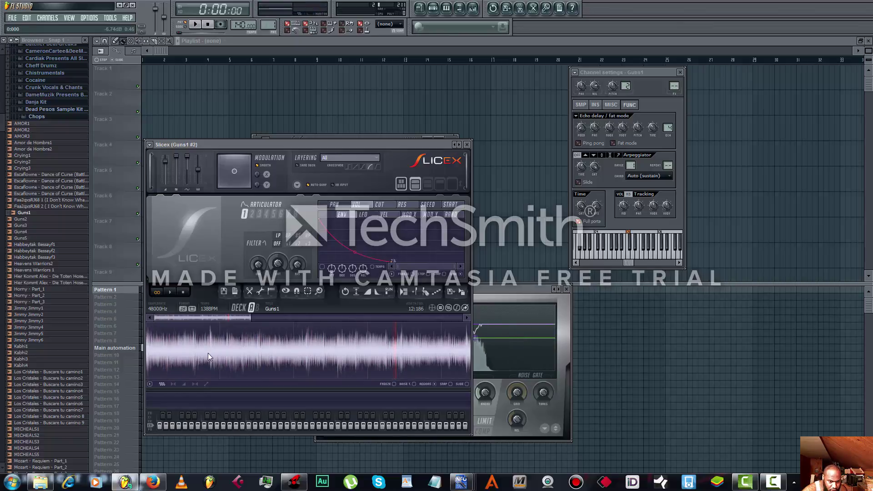
Step: Bring back the channel list and reopen the Slicex editor of the Guns1 #2 channel
{"action": "left_click", "coordinate": [140, 343]}
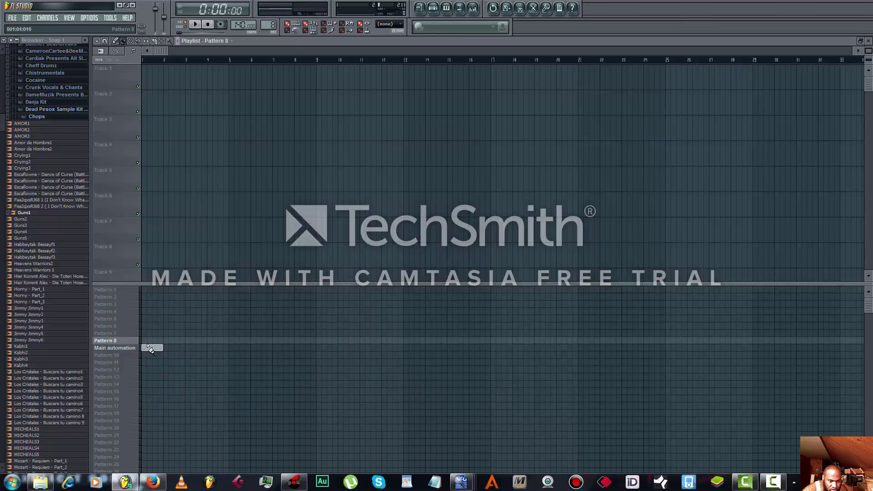
{"action": "left_click", "coordinate": [438, 16]}
{"action": "left_click", "coordinate": [297, 228]}
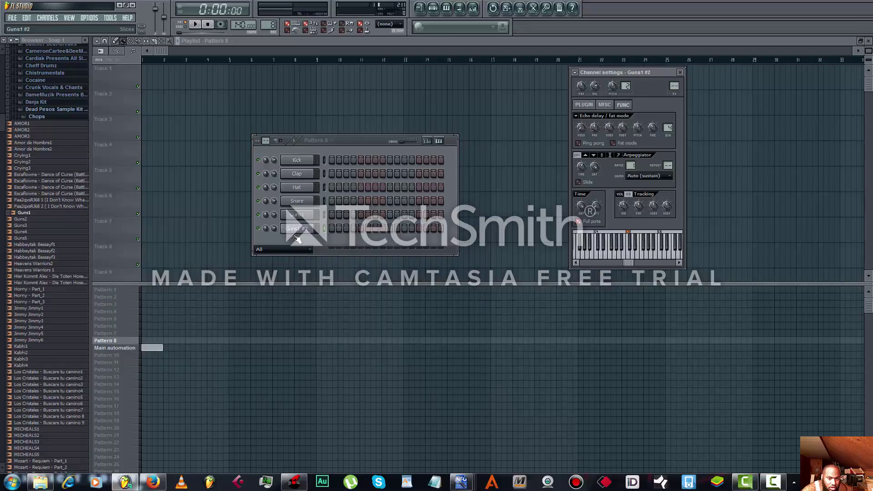
{"action": "left_click", "coordinate": [591, 106]}
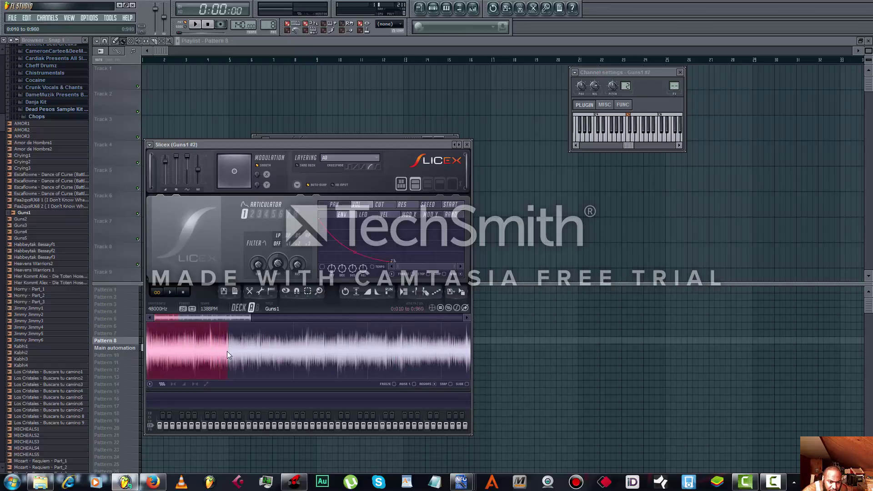
Step: Audition the opening selection of Guns1, shorten it to end at about 0:751, and add a slice marker at its start
{"action": "left_click", "coordinate": [170, 292]}
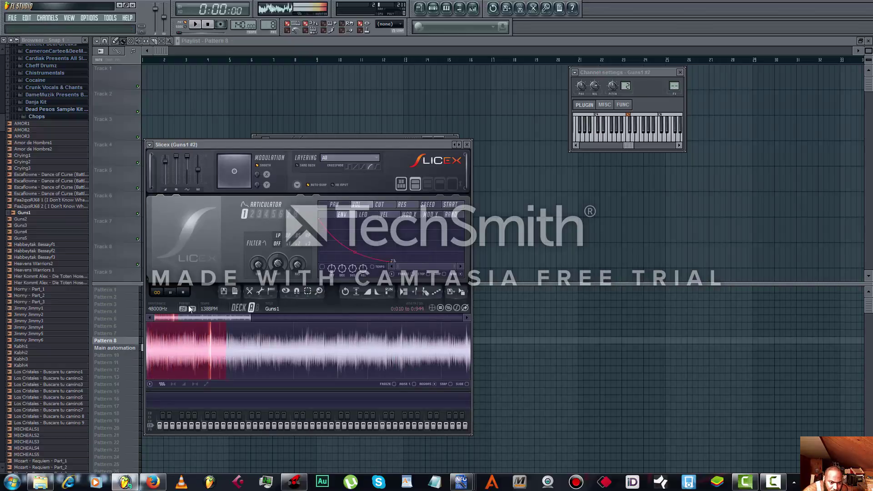
{"action": "mouse_move", "coordinate": [226, 349]}
{"action": "left_mouse_down"}
{"action": "mouse_move", "coordinate": [192, 342]}
{"action": "mouse_move", "coordinate": [209, 347]}
{"action": "left_mouse_up"}
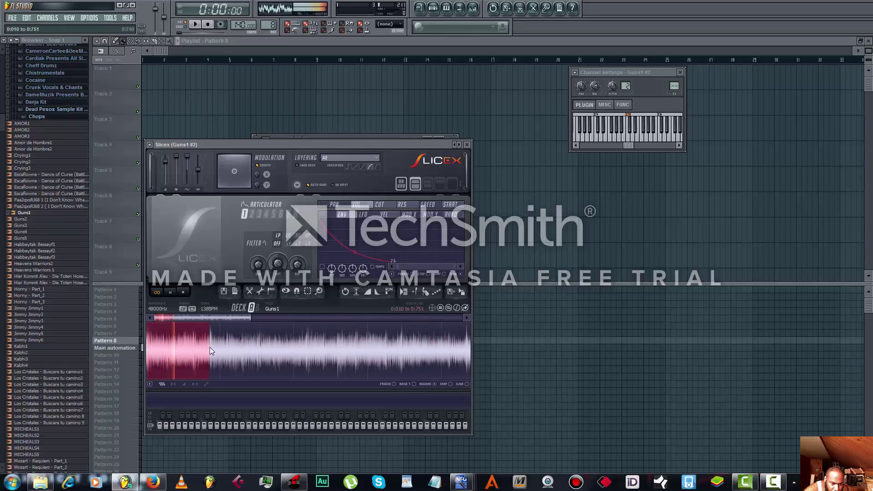
{"action": "left_click", "coordinate": [171, 293]}
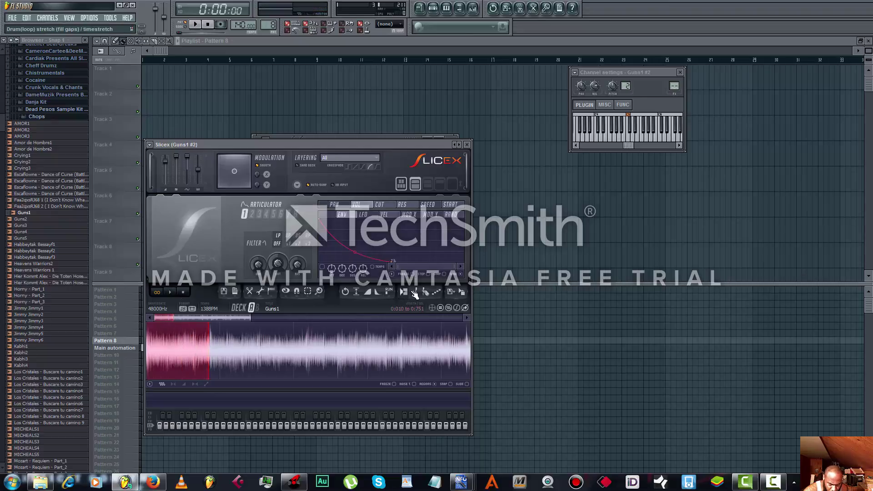
{"action": "left_click", "coordinate": [415, 293]}
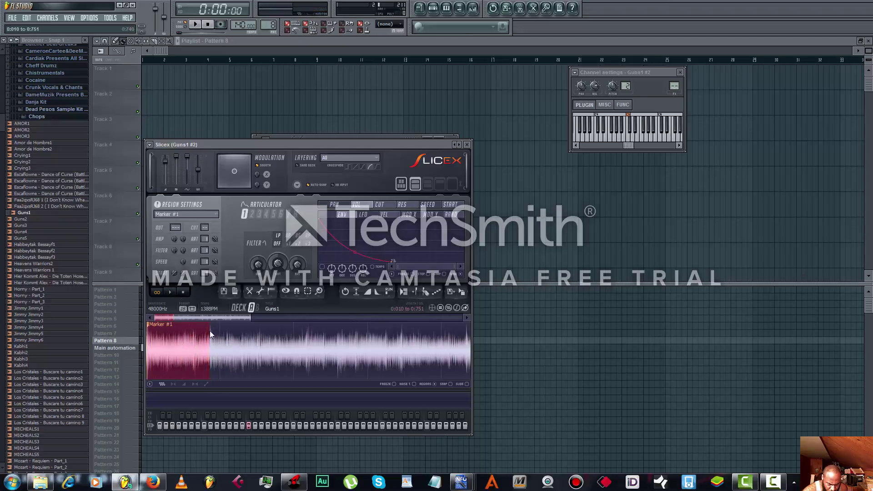
Step: Audition the Guns1 selection from 0:751 to 1:518 and mark its start, then mark the start of the selection from 1:507 to 2:312
{"action": "left_click_drag", "start_coordinate": [209, 331], "coordinate": [248, 339]}
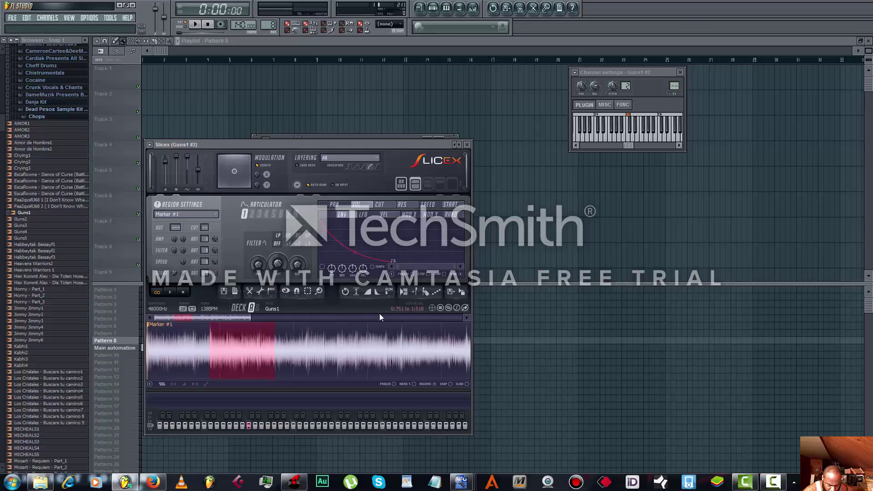
{"action": "left_click", "coordinate": [171, 292]}
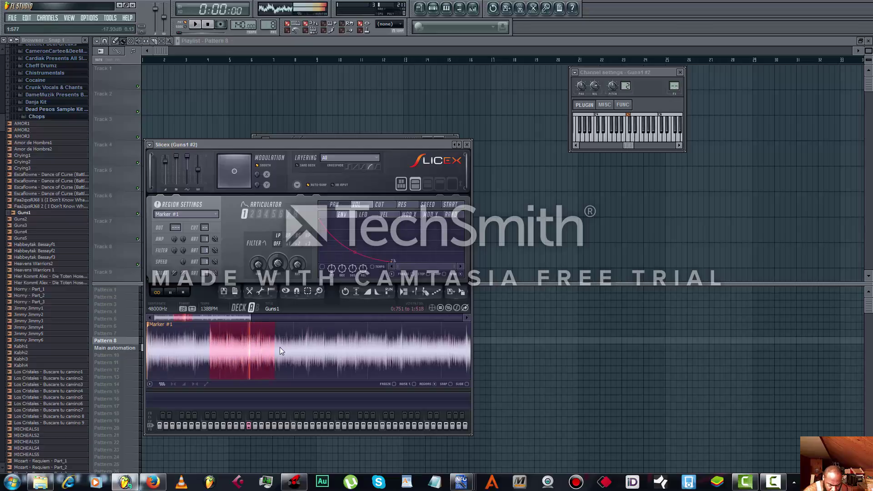
{"action": "left_click", "coordinate": [415, 295]}
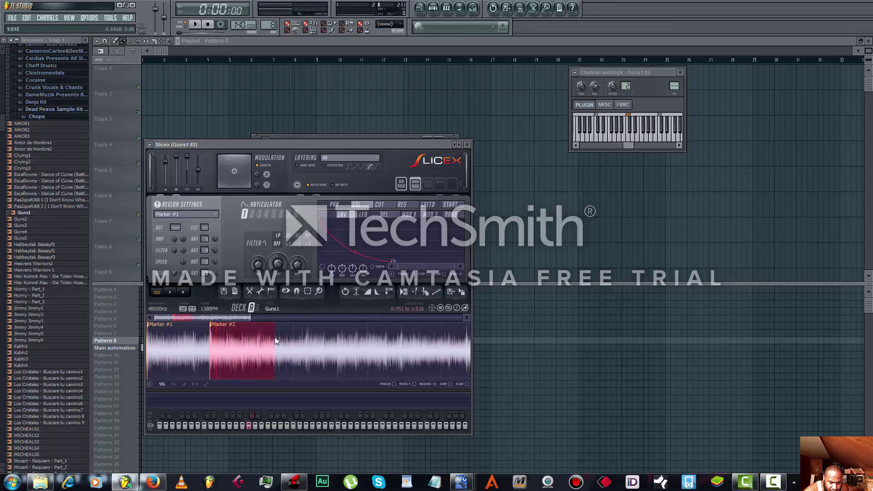
{"action": "left_click_drag", "start_coordinate": [275, 337], "coordinate": [331, 348]}
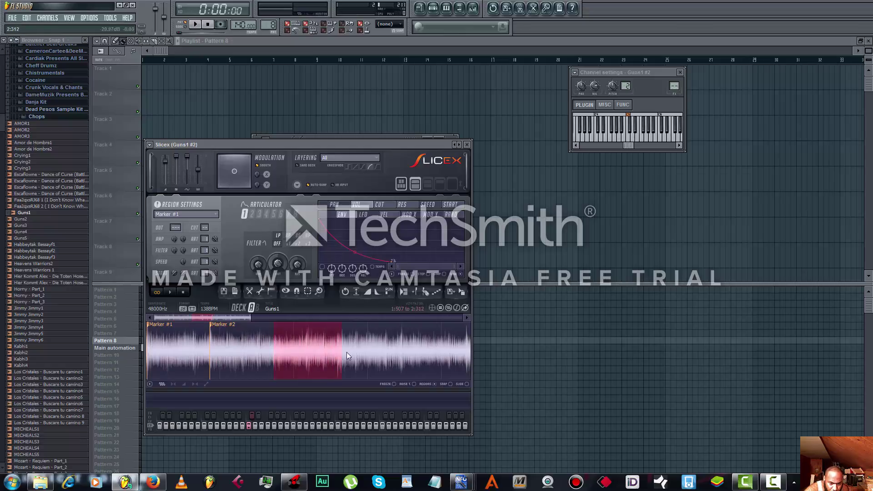
{"action": "left_click", "coordinate": [415, 292]}
Step: Select Guns1 from about 2:307, audition it, extend the selection's end to about 3:015, and add a slice marker at its start
{"action": "left_click_drag", "start_coordinate": [342, 335], "coordinate": [395, 347]}
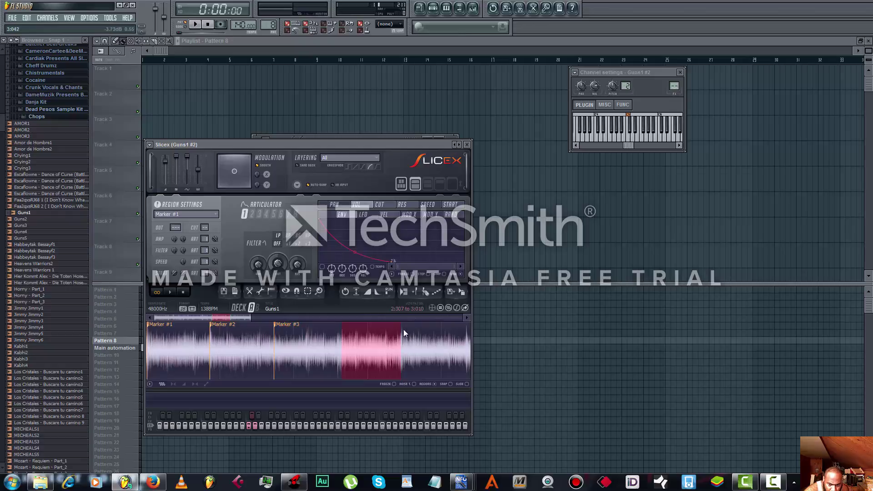
{"action": "left_click", "coordinate": [170, 292]}
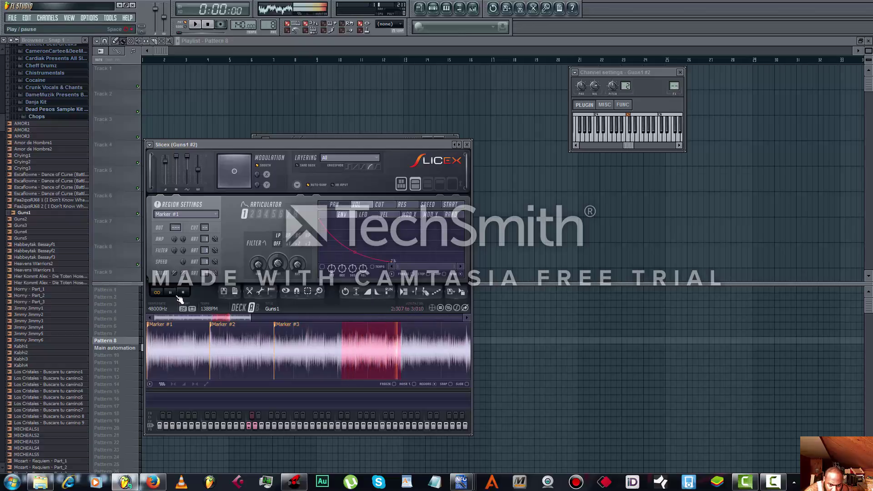
{"action": "mouse_move", "coordinate": [400, 343]}
{"action": "left_mouse_down"}
{"action": "mouse_move", "coordinate": [416, 345]}
{"action": "mouse_move", "coordinate": [402, 345]}
{"action": "left_mouse_up"}
{"action": "left_click", "coordinate": [415, 291]}
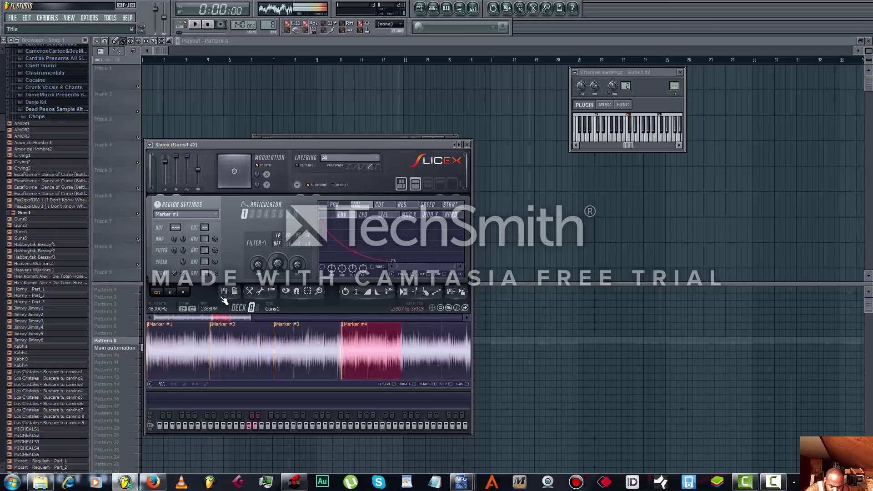
Step: Audition the selected fourth slice again and slightly lower the fourth master slider in Slicex
{"action": "left_click", "coordinate": [171, 293]}
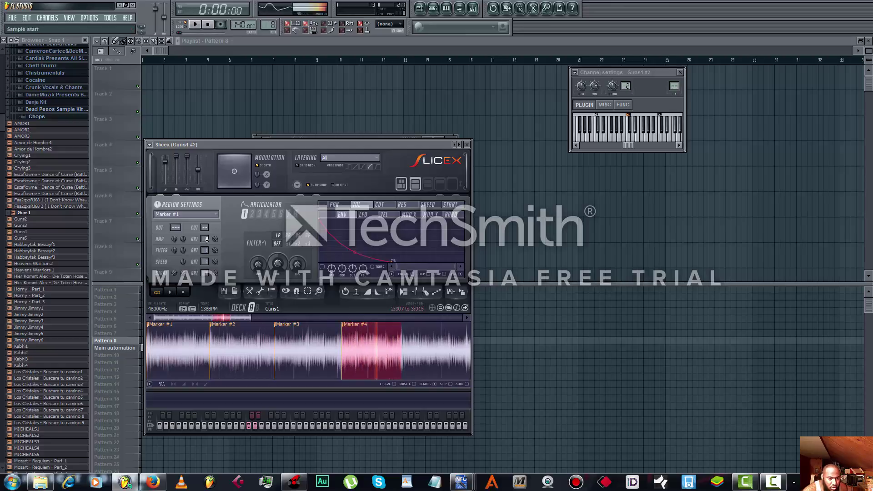
{"action": "left_click_drag", "start_coordinate": [197, 170], "coordinate": [198, 173]}
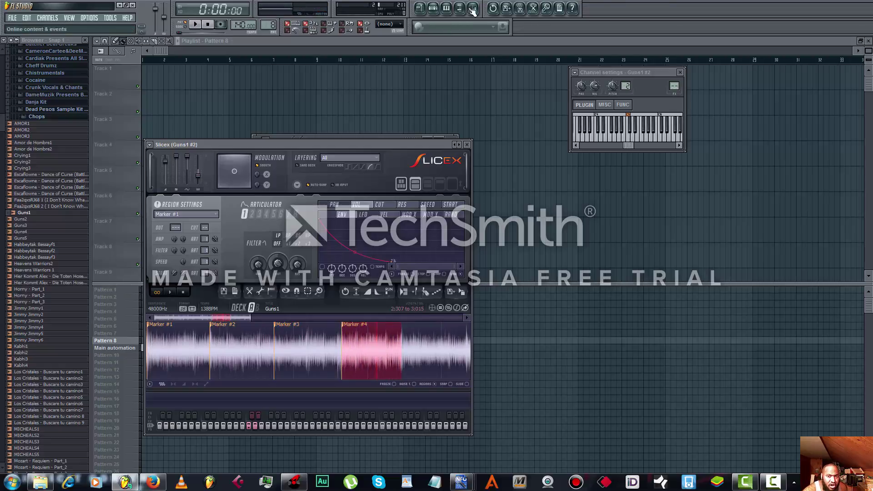
Step: Open the piano roll of Guns1 #2 and place back-to-back 8-step notes for Marker #1 through Marker #4, starting at bar 1
{"action": "left_click", "coordinate": [433, 8]}
{"action": "right_click", "coordinate": [314, 226]}
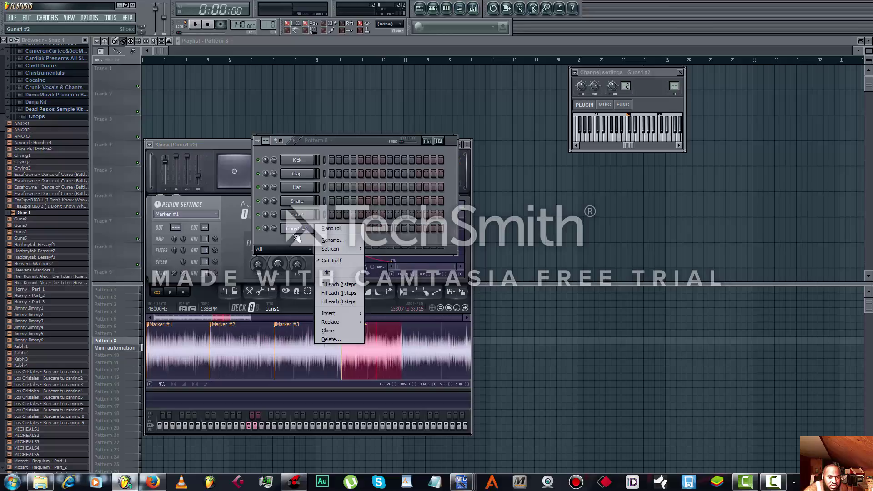
{"action": "left_click", "coordinate": [336, 232]}
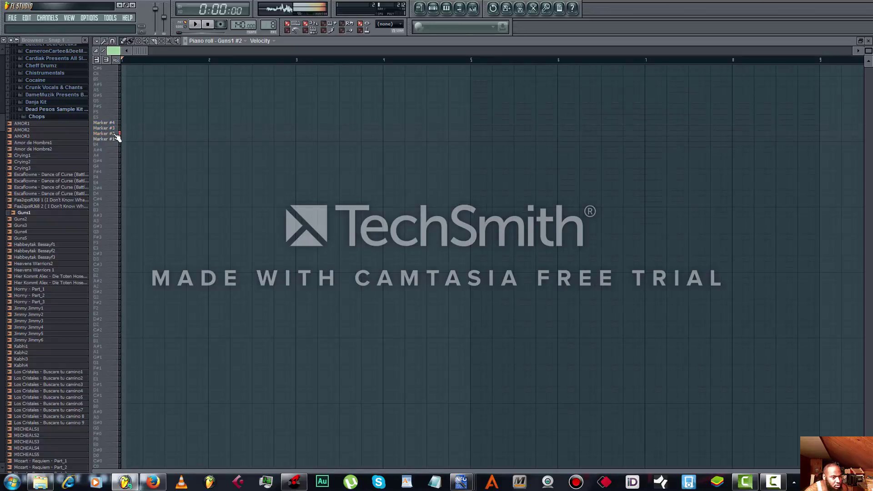
{"action": "mouse_move", "coordinate": [122, 144]}
{"action": "left_mouse_down"}
{"action": "mouse_move", "coordinate": [296, 145]}
{"action": "mouse_move", "coordinate": [191, 145]}
{"action": "left_mouse_up"}
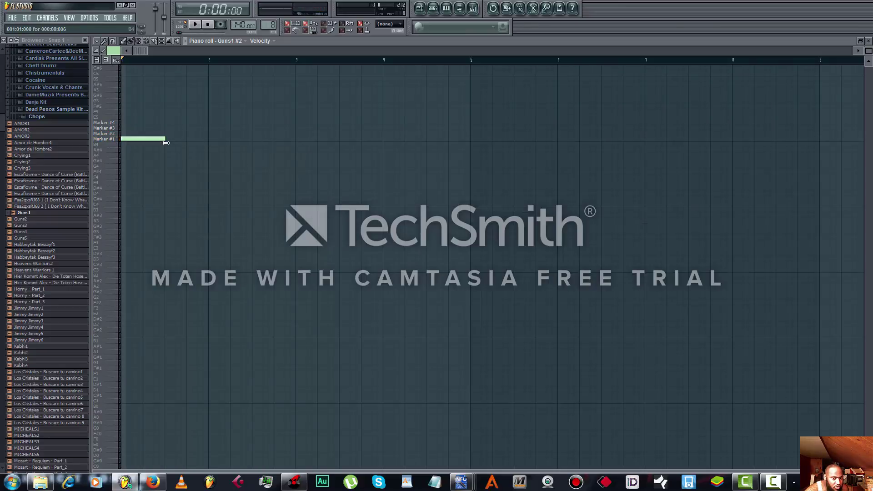
{"action": "left_click", "coordinate": [167, 133]}
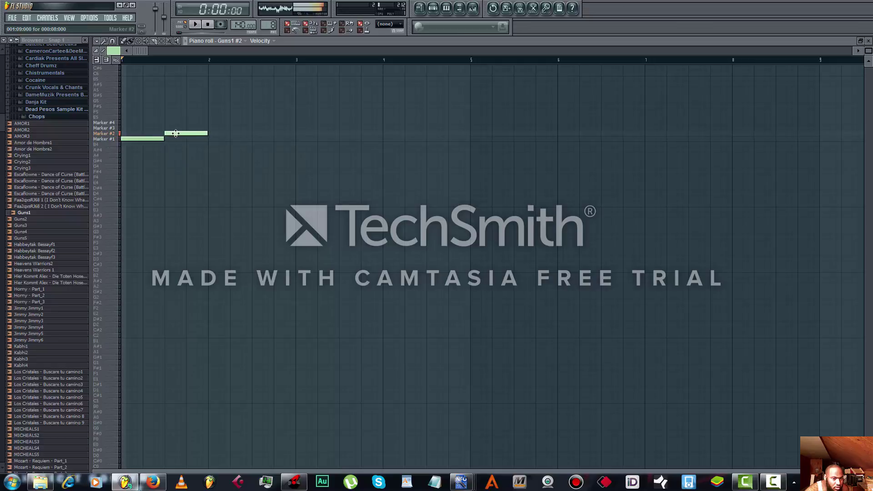
{"action": "left_click", "coordinate": [212, 128]}
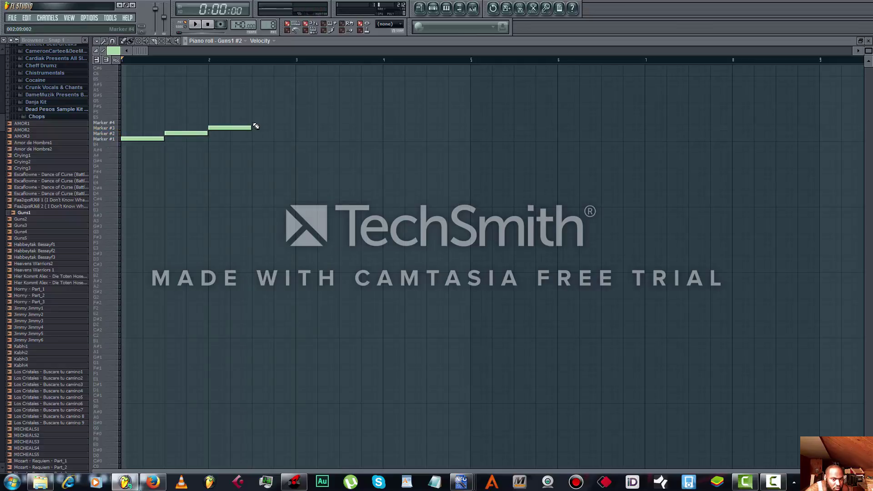
{"action": "left_click", "coordinate": [255, 123]}
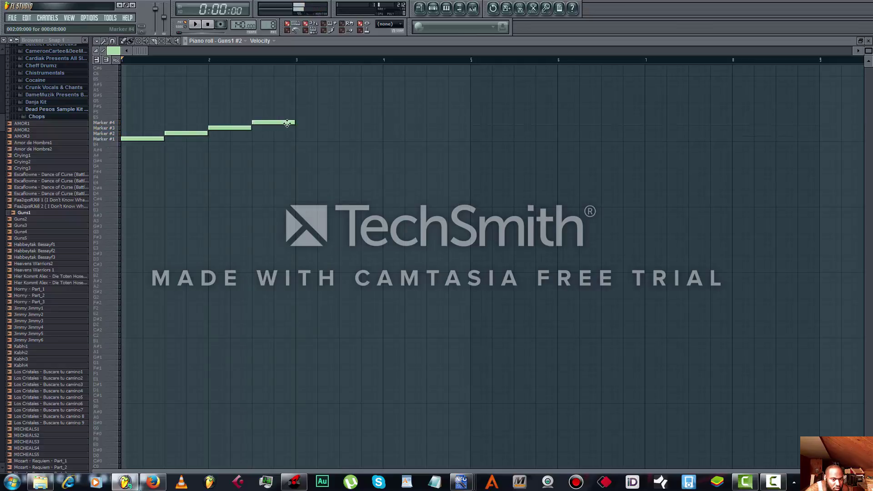
Step: Listen to the four-slice pattern with the channel list shown and stop playback
{"action": "left_click", "coordinate": [195, 24]}
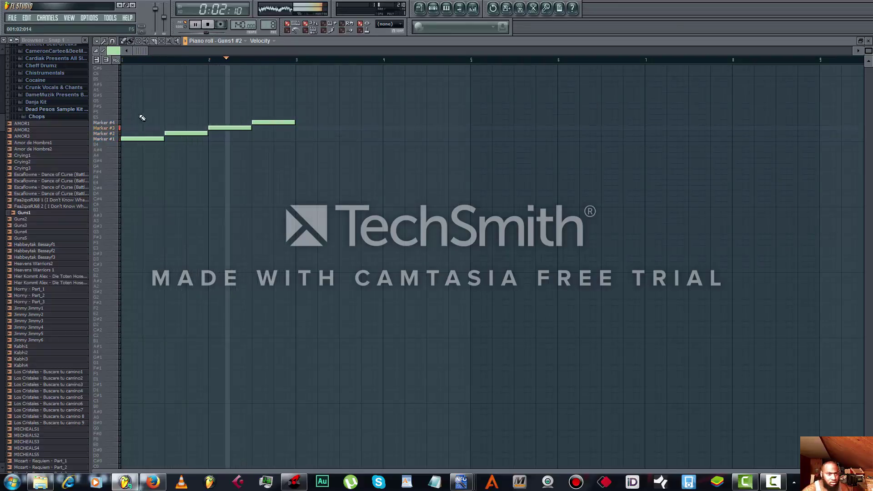
{"action": "left_click", "coordinate": [433, 9]}
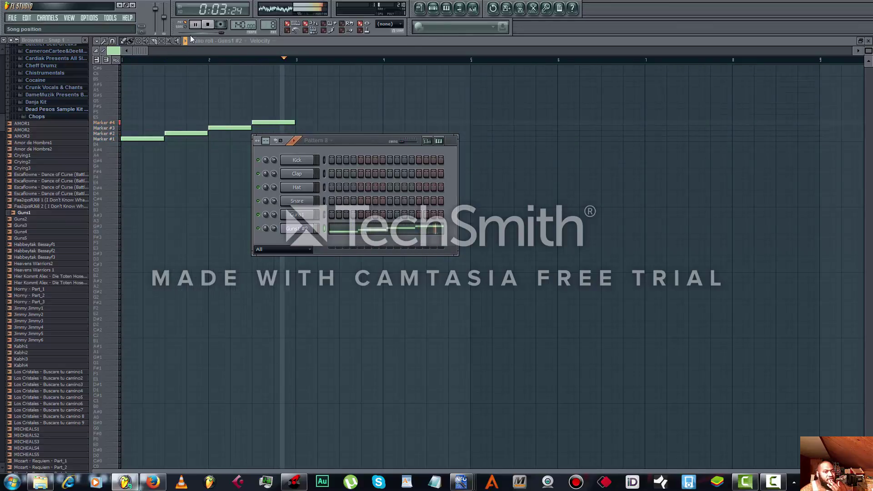
{"action": "left_click", "coordinate": [198, 26]}
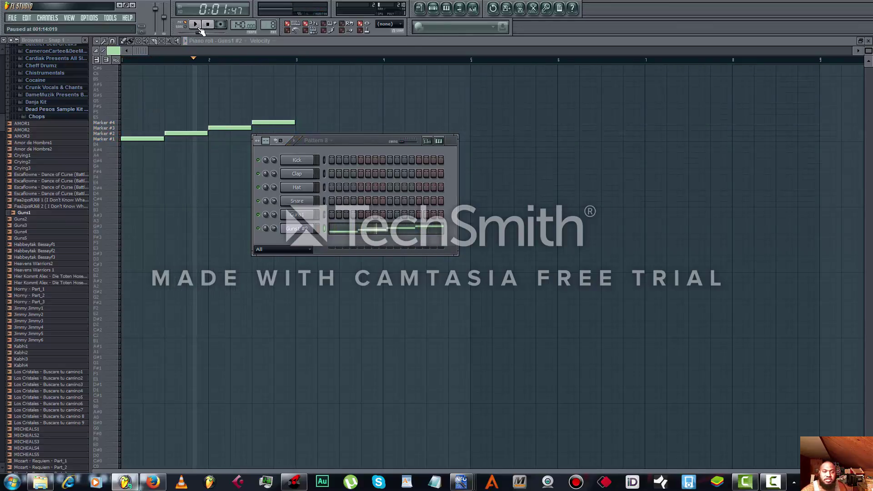
{"action": "left_click", "coordinate": [212, 26]}
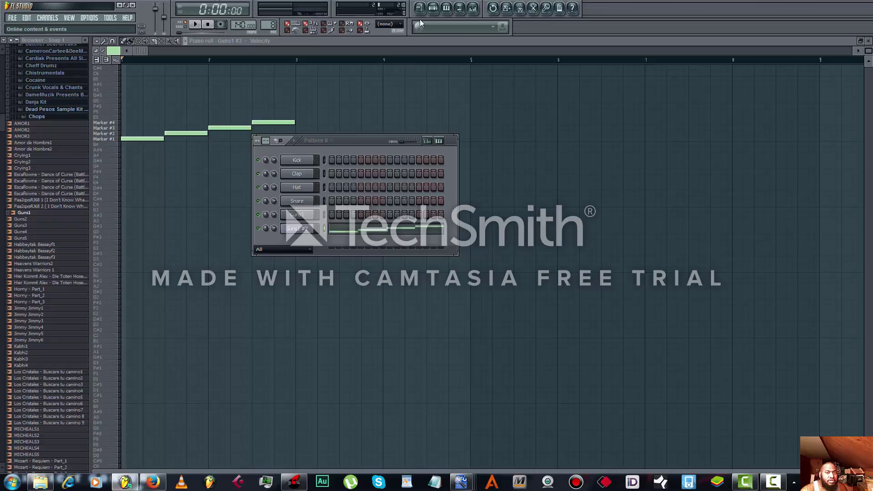
{"action": "left_click", "coordinate": [433, 9]}
{"action": "left_click", "coordinate": [433, 9]}
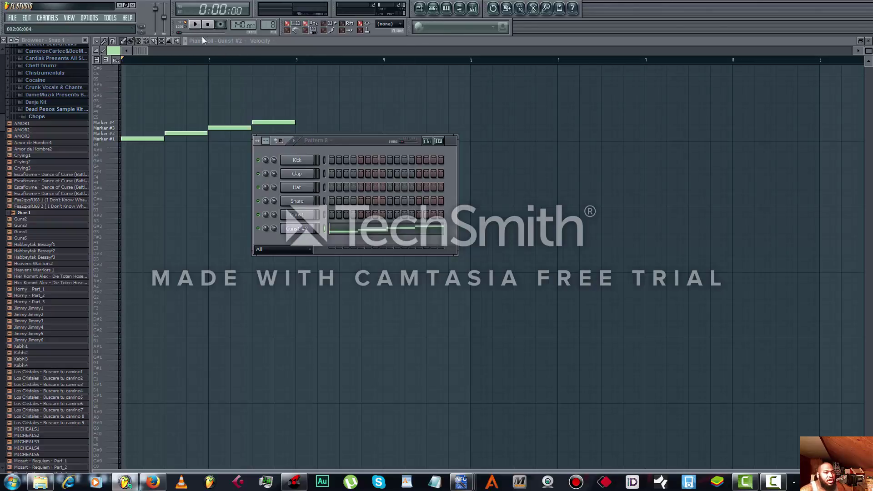
Step: Lower the tempo to 129 BPM while the pattern plays, and extend the pattern's step grid to 32 steps
{"action": "key", "text": "space"}
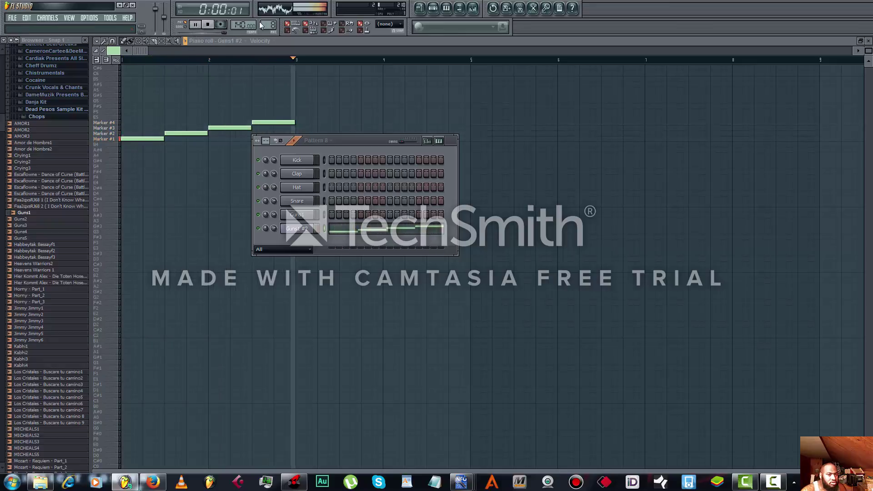
{"action": "mouse_move", "coordinate": [259, 22]}
{"action": "left_mouse_down"}
{"action": "mouse_move", "coordinate": [259, 8]}
{"action": "mouse_move", "coordinate": [259, 25]}
{"action": "left_mouse_up"}
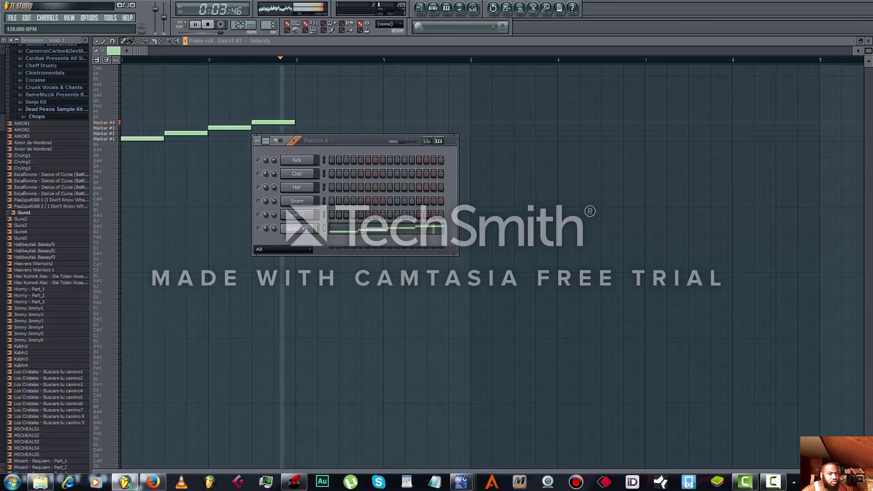
{"action": "left_click", "coordinate": [199, 26]}
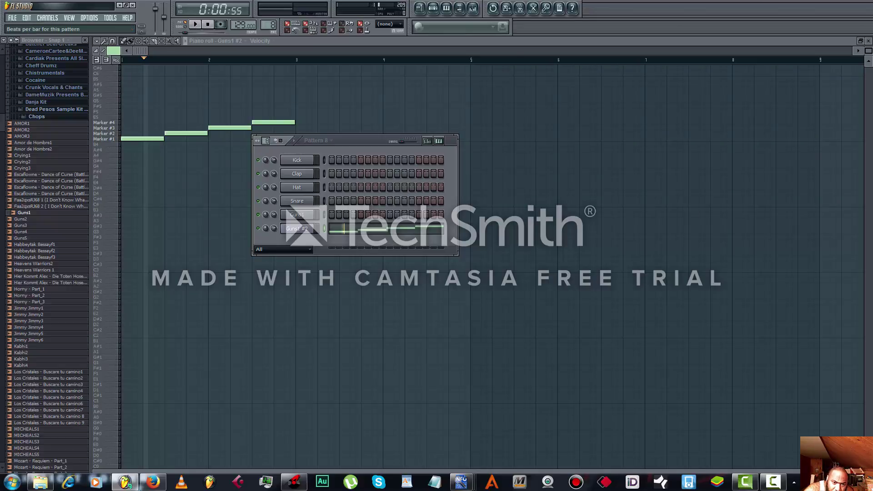
{"action": "left_click_drag", "start_coordinate": [266, 141], "coordinate": [266, 133]}
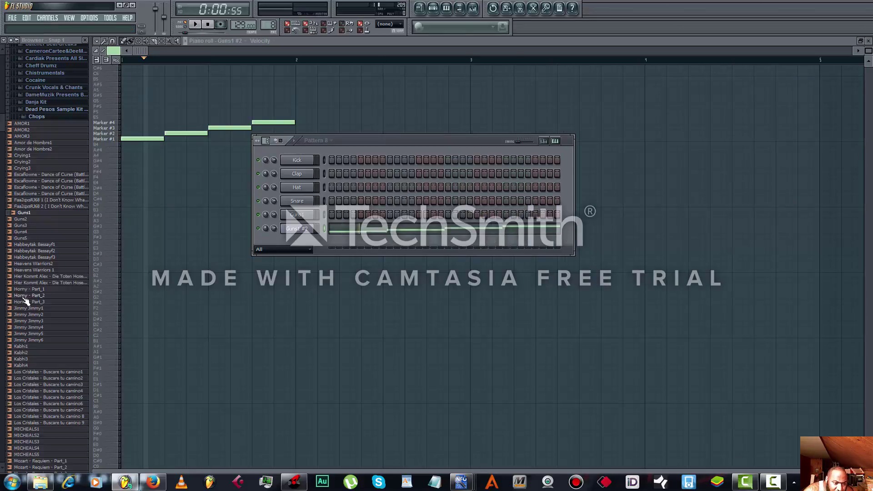
Step: Browse to the Dusted Breaks2 drum samples and audition DUSTBR2_09, DUSTBR2_10 and DUSTBR2_11_A
{"action": "left_click_drag", "start_coordinate": [3, 130], "coordinate": [6, 159]}
{"action": "scroll", "coordinate": [6, 158], "scroll_direction": "down", "scroll_amount": 7}
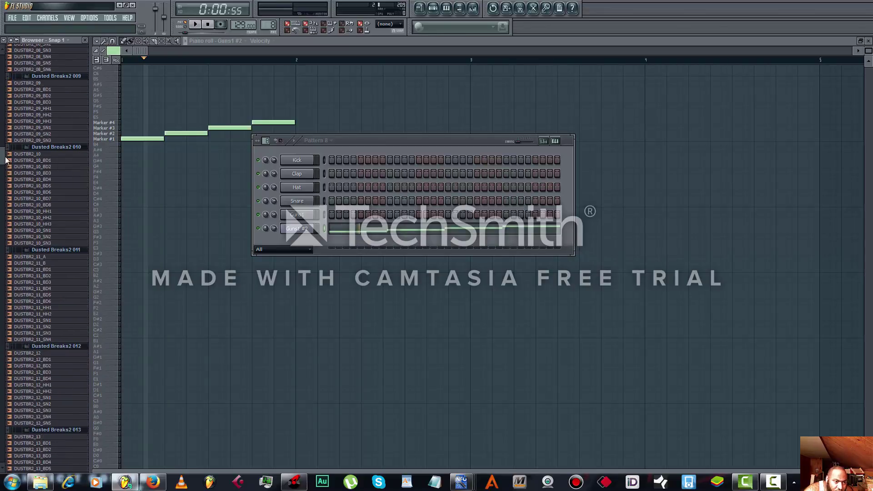
{"action": "scroll", "coordinate": [6, 159], "scroll_direction": "up", "scroll_amount": 2}
{"action": "left_click", "coordinate": [40, 122]}
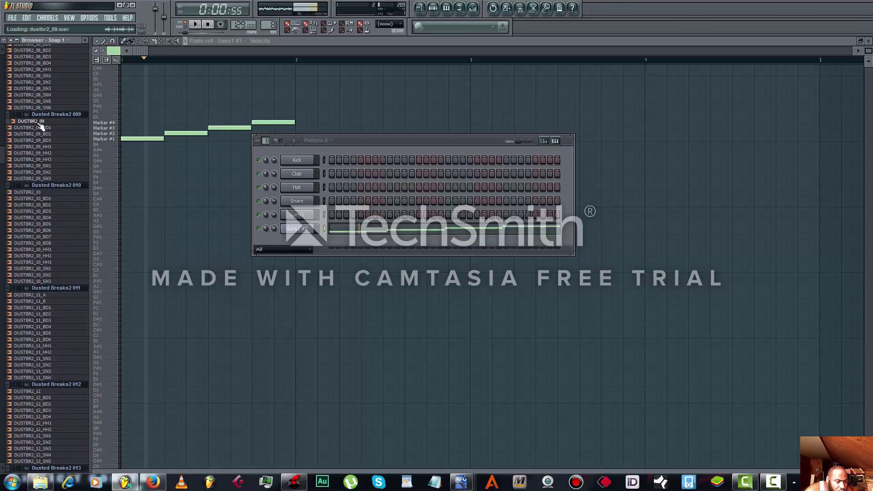
{"action": "left_click", "coordinate": [37, 193]}
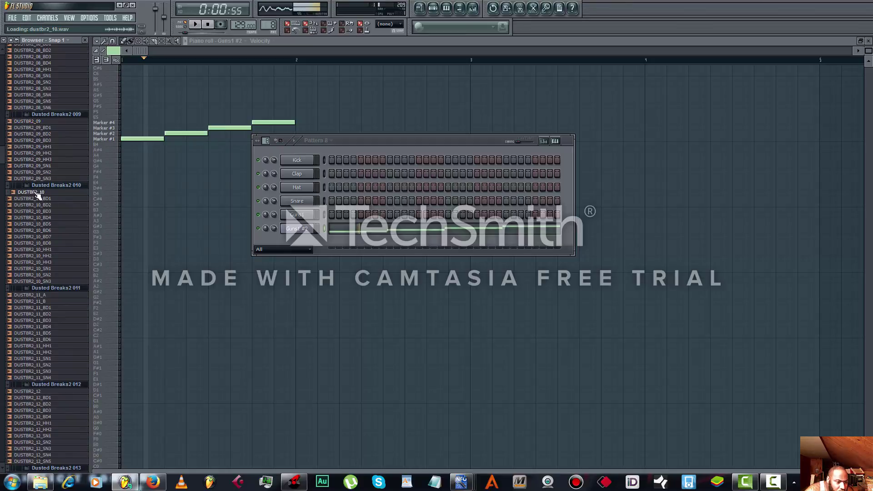
{"action": "left_click", "coordinate": [39, 296]}
Step: Go back to the Dusted Breaks2 001 folder and audition DUSTBR2_01
{"action": "scroll", "coordinate": [18, 220], "scroll_direction": "up", "scroll_amount": 8}
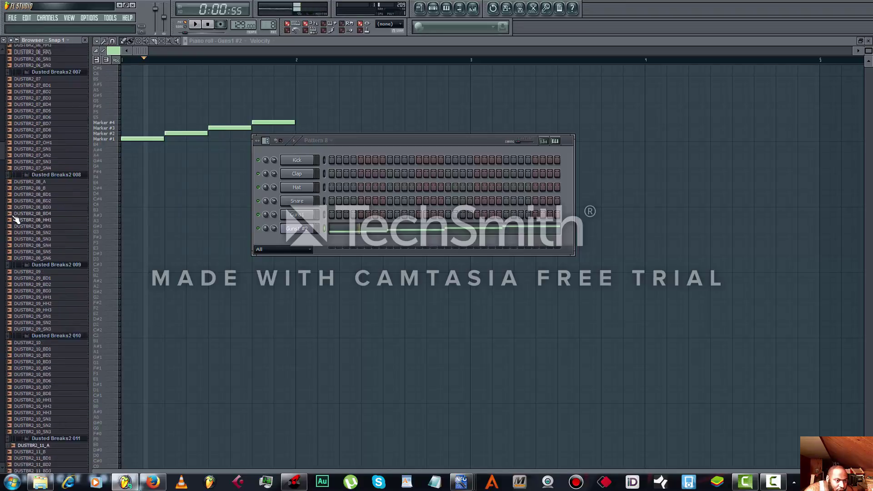
{"action": "scroll", "coordinate": [16, 220], "scroll_direction": "up", "scroll_amount": 6}
{"action": "scroll", "coordinate": [16, 217], "scroll_direction": "up", "scroll_amount": 7}
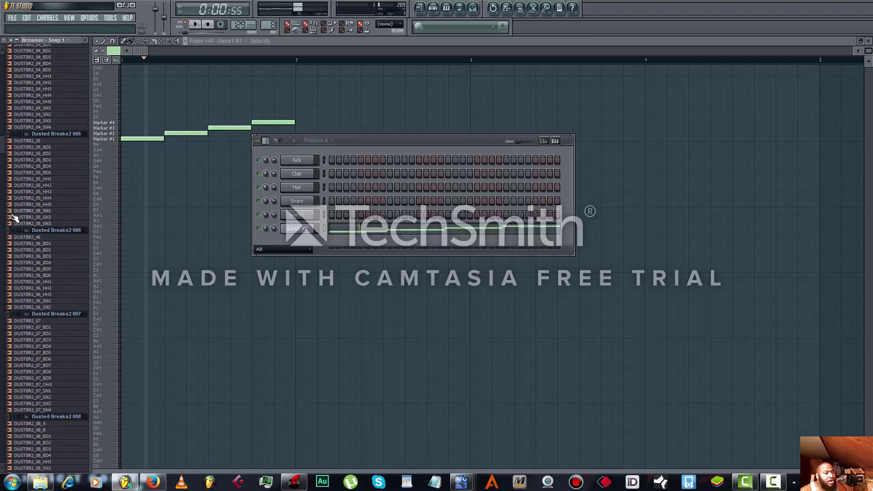
{"action": "scroll", "coordinate": [13, 216], "scroll_direction": "up", "scroll_amount": 20}
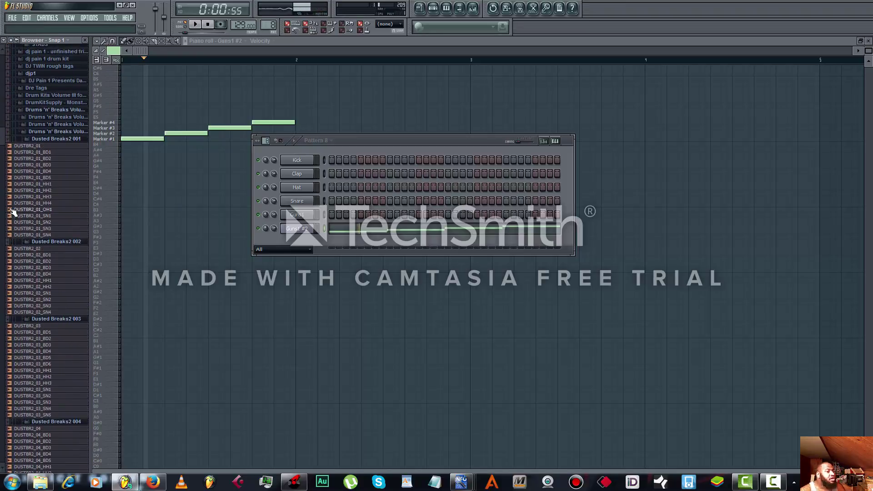
{"action": "left_click", "coordinate": [32, 147]}
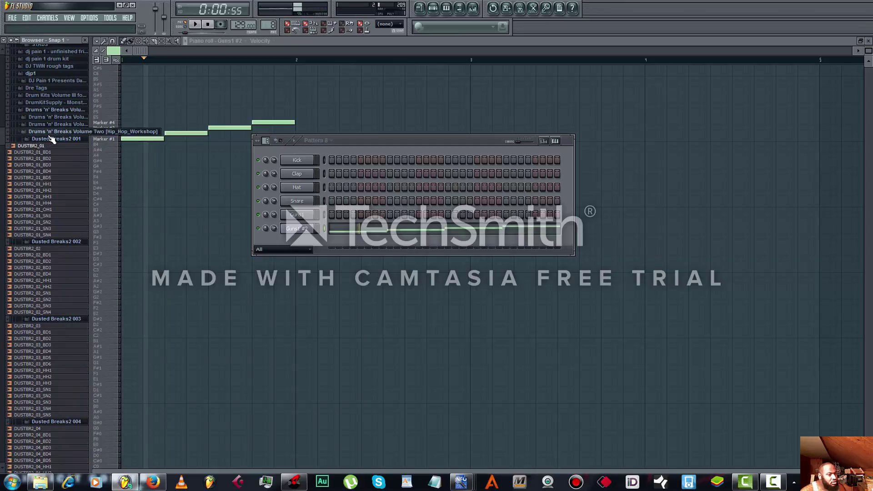
Step: Audition the Dusted Breaks2 loops DUSTBR2_06, DUSTBR2_08_A, DUSTBR2_09 and DUSTBR2_10
{"action": "scroll", "coordinate": [53, 314], "scroll_direction": "down", "scroll_amount": 20}
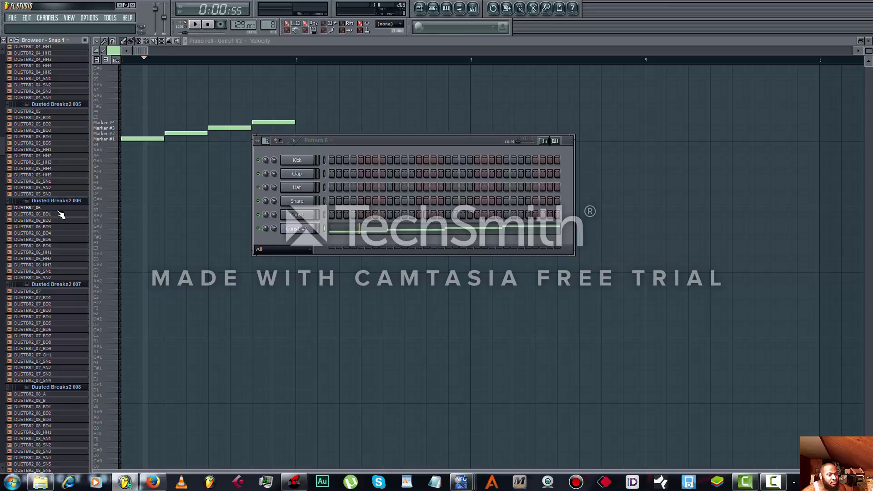
{"action": "left_click", "coordinate": [56, 208]}
{"action": "left_click", "coordinate": [41, 394]}
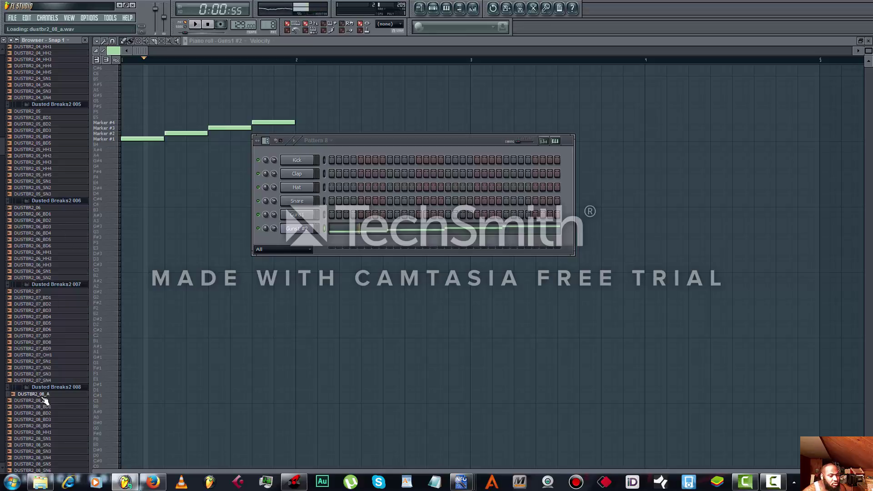
{"action": "scroll", "coordinate": [43, 395], "scroll_direction": "down", "scroll_amount": 7}
{"action": "left_click", "coordinate": [42, 352]}
{"action": "scroll", "coordinate": [45, 336], "scroll_direction": "down", "scroll_amount": 6}
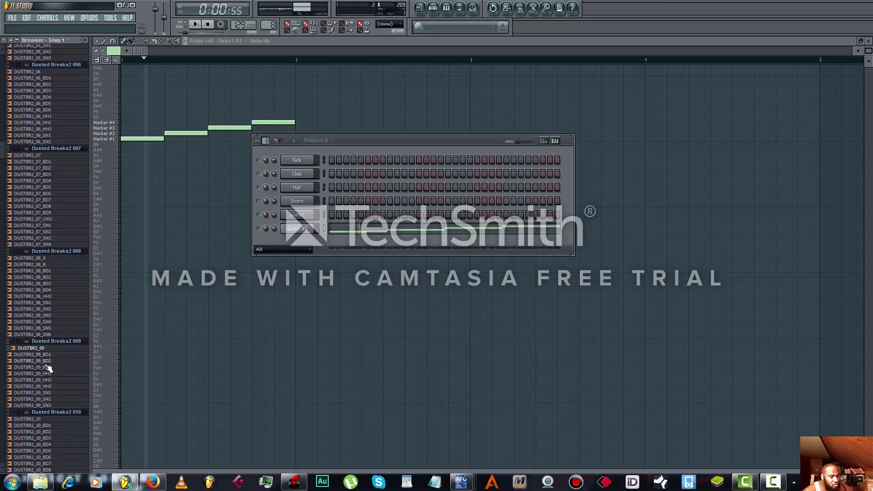
{"action": "left_click", "coordinate": [45, 307]}
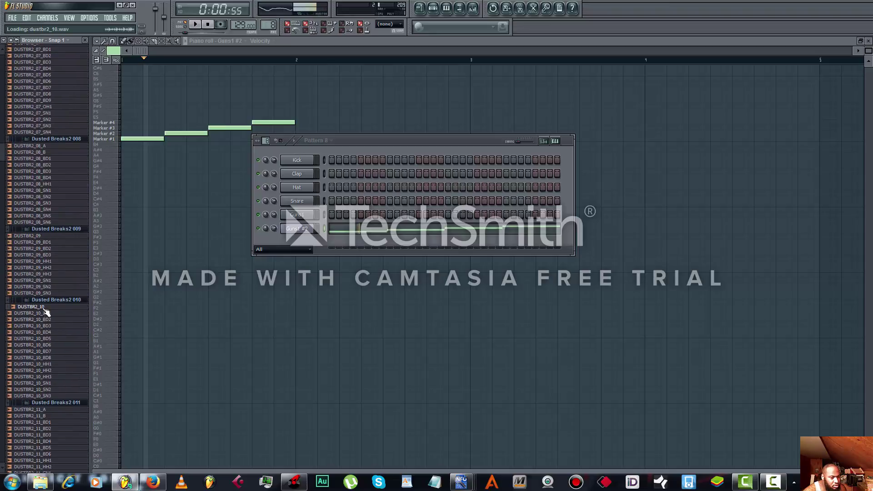
Step: Audition the Dusted Breaks2 loops DUSTBR2_11_A, DUSTBR2_12, DUSTBR2_13 and DUSTBR2_14
{"action": "scroll", "coordinate": [48, 332], "scroll_direction": "down", "scroll_amount": 5}
{"action": "left_click", "coordinate": [45, 315]}
{"action": "scroll", "coordinate": [50, 319], "scroll_direction": "down", "scroll_amount": 7}
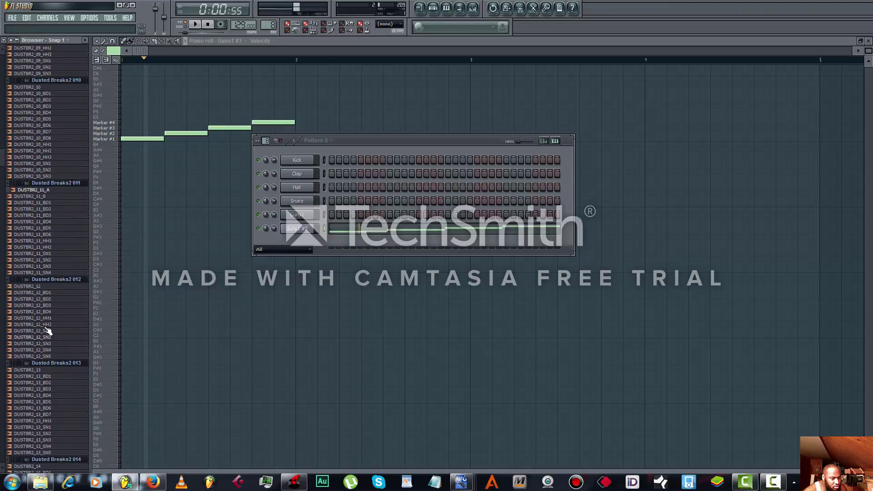
{"action": "left_click", "coordinate": [48, 277]}
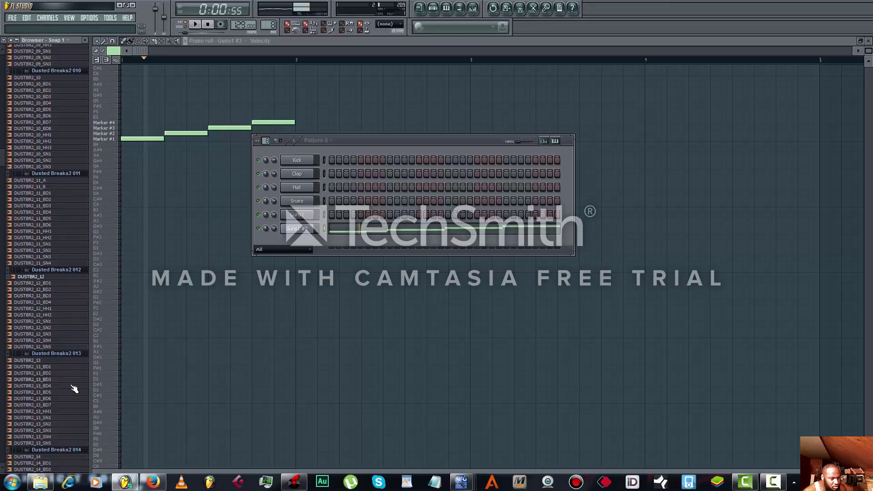
{"action": "left_click", "coordinate": [65, 355]}
{"action": "left_click", "coordinate": [67, 356]}
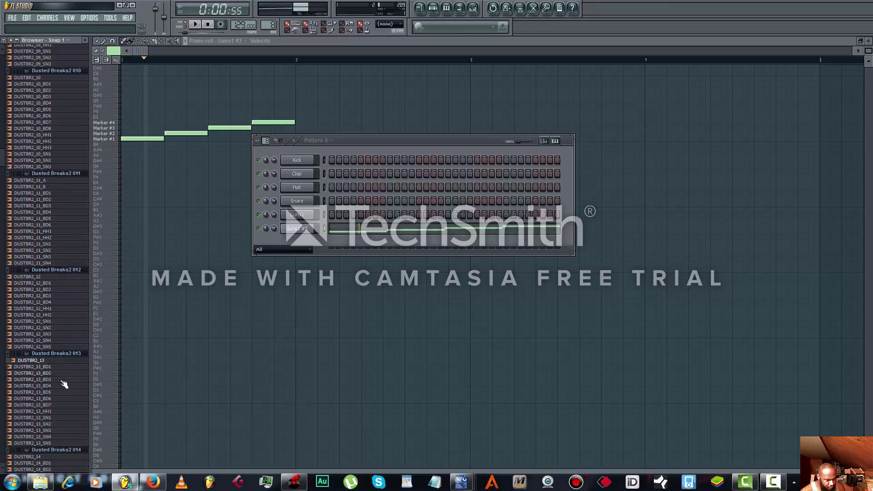
{"action": "left_click", "coordinate": [52, 450]}
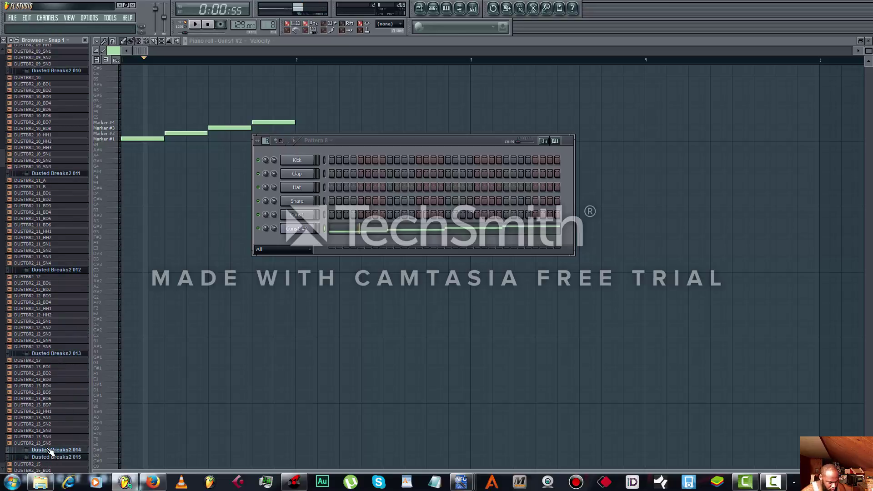
{"action": "left_click", "coordinate": [51, 450]}
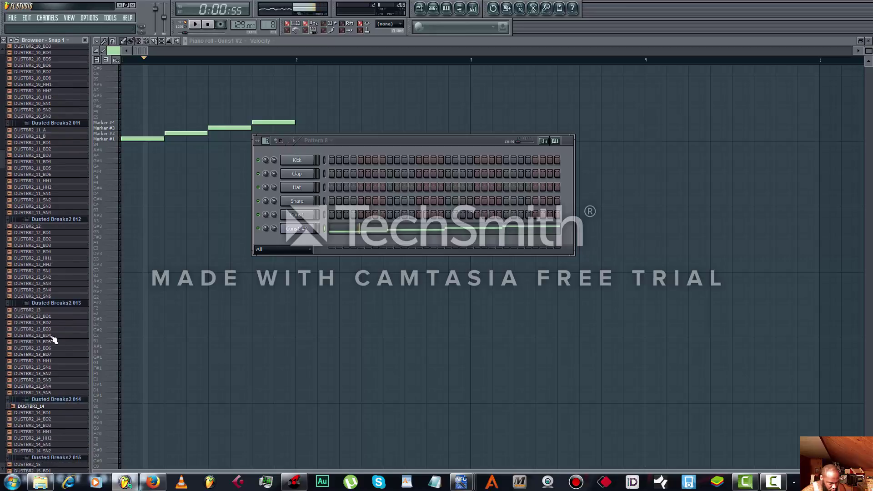
Step: Add DUSTBR2_13 as a new channel triggered on steps 1 and 17, with its pitch lowered to about -115 cents
{"action": "left_click_drag", "start_coordinate": [44, 315], "coordinate": [313, 253]}
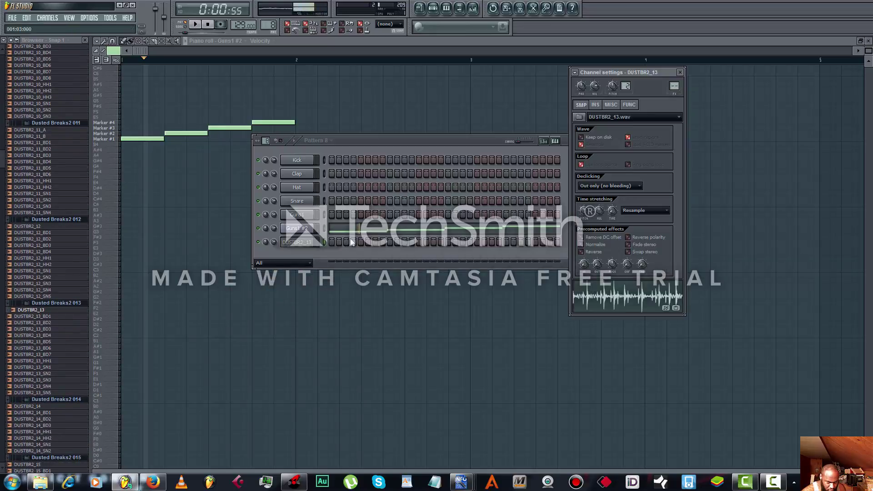
{"action": "left_click", "coordinate": [332, 242]}
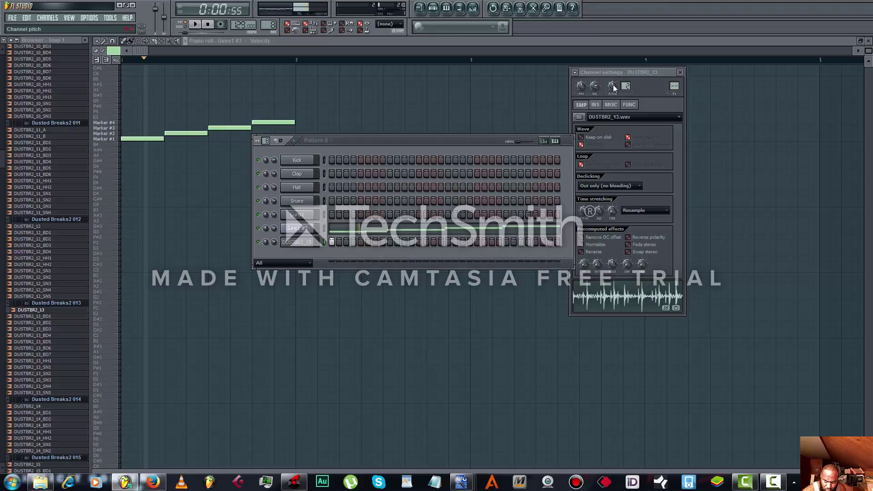
{"action": "left_click_drag", "start_coordinate": [613, 85], "coordinate": [612, 96]}
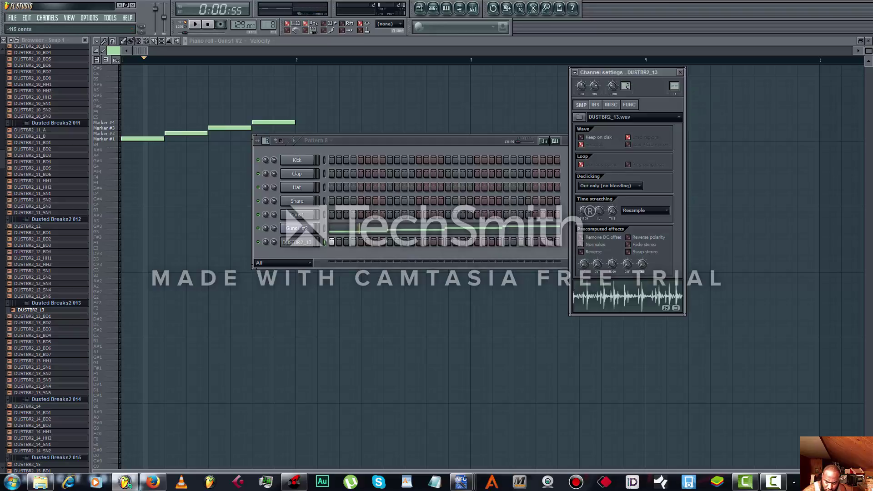
{"action": "left_click", "coordinate": [447, 242]}
Step: Send the DUSTBR2_13 steps to the piano roll and play the pattern
{"action": "right_click", "coordinate": [301, 244]}
{"action": "left_click", "coordinate": [339, 278]}
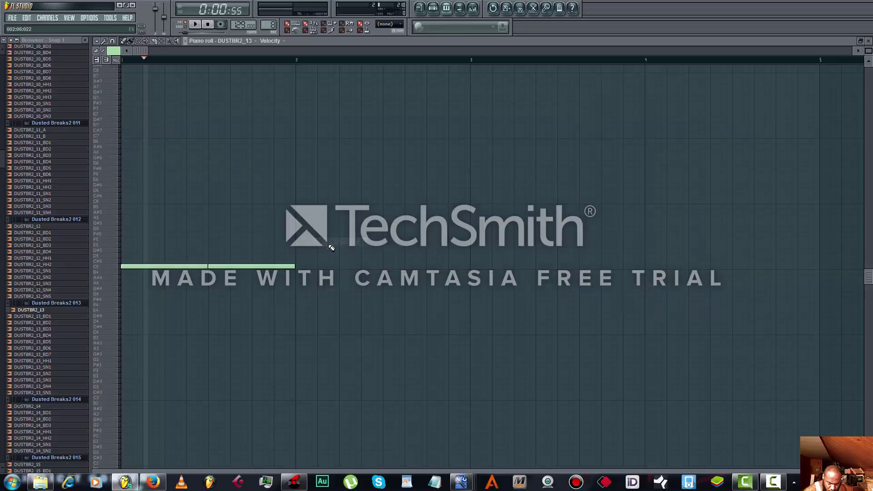
{"action": "left_click", "coordinate": [206, 26]}
{"action": "left_click", "coordinate": [197, 25]}
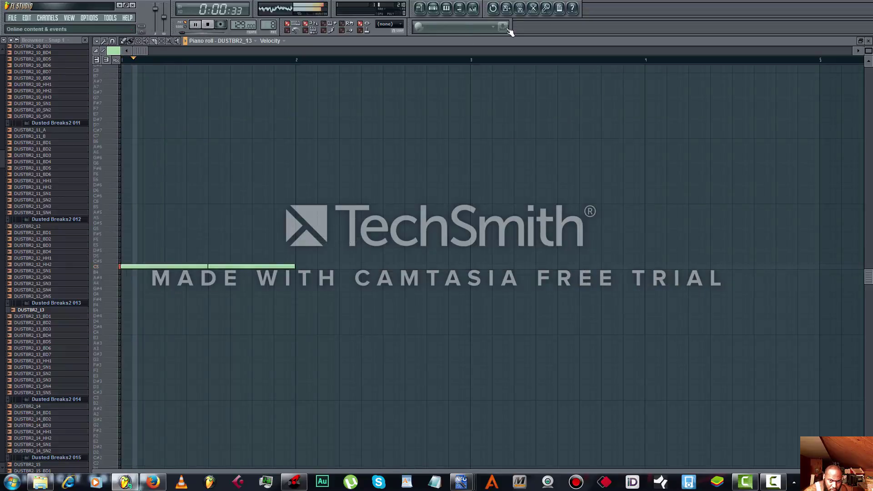
Step: Examine the DUSTBR2_13 channel's sample and function settings while the pattern plays
{"action": "left_click", "coordinate": [433, 9]}
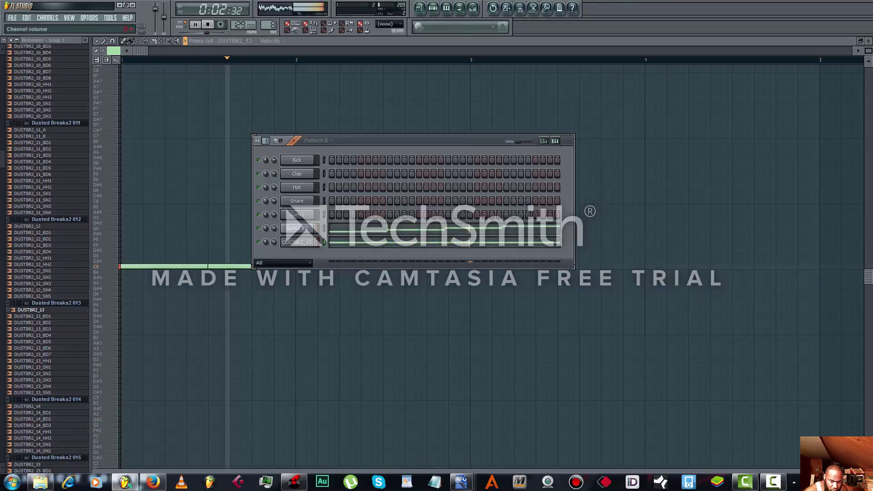
{"action": "left_click", "coordinate": [290, 242]}
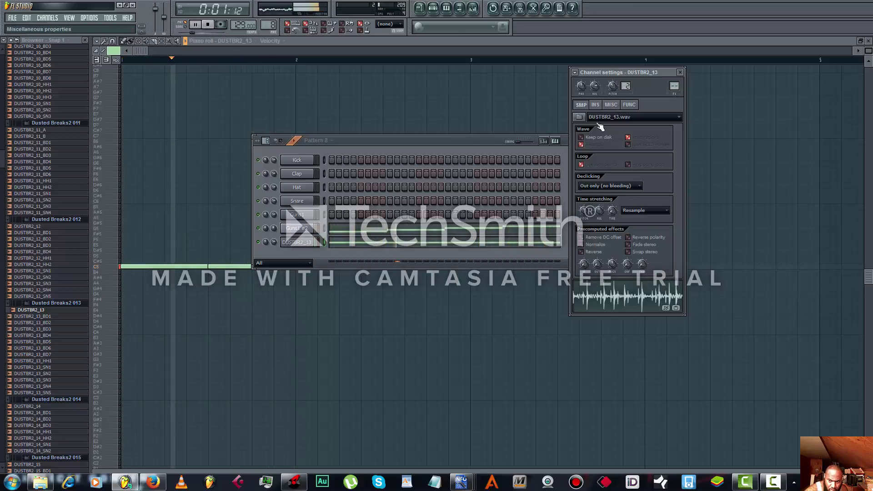
{"action": "left_click", "coordinate": [629, 104]}
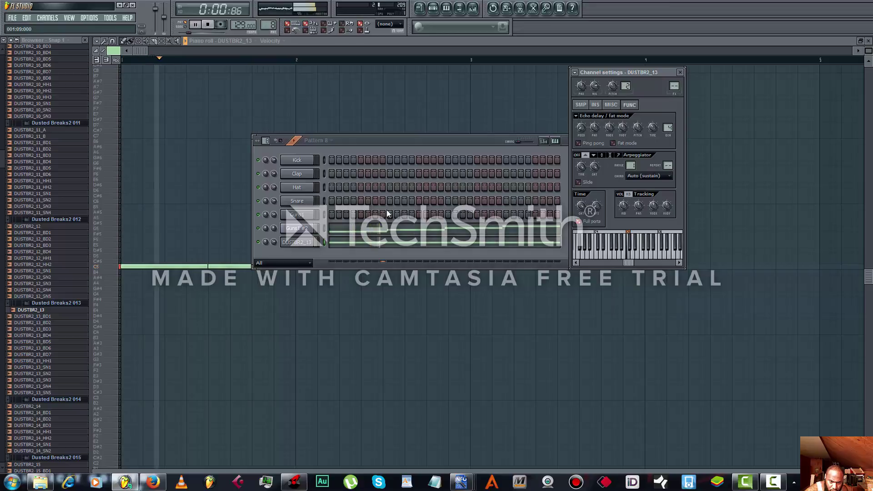
Step: Route the Guns1 #2 channel to mixer insert 1
{"action": "left_click", "coordinate": [297, 229]}
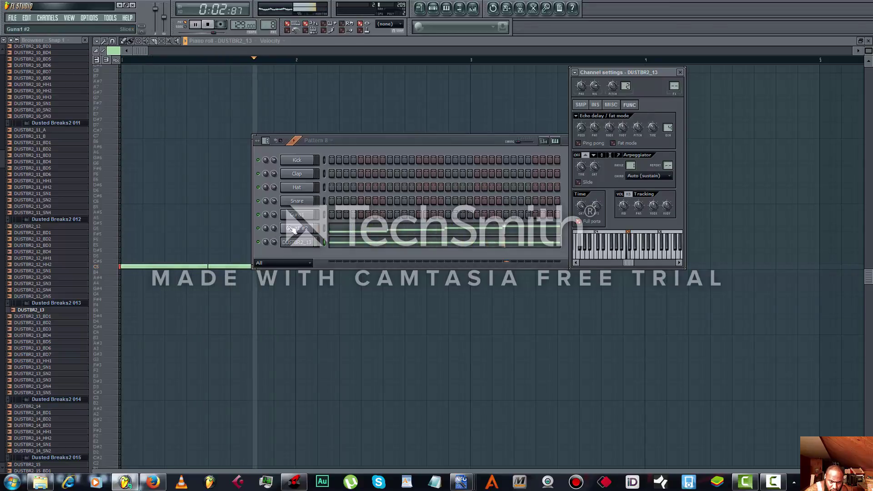
{"action": "left_click", "coordinate": [474, 8]}
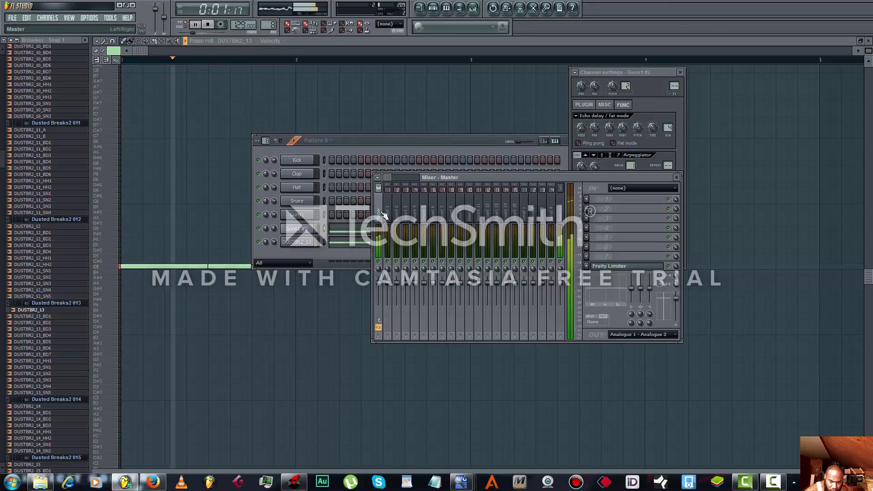
{"action": "right_click", "coordinate": [393, 184]}
{"action": "left_click", "coordinate": [577, 212]}
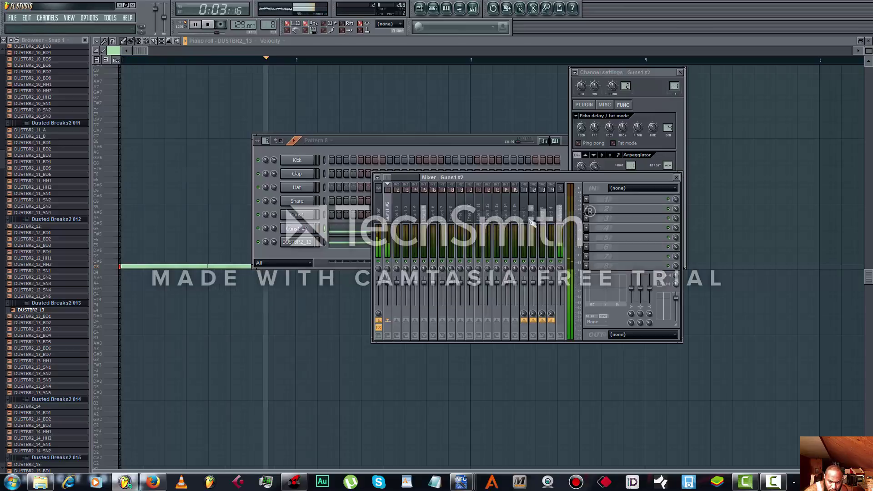
Step: Load Fruity Parametric EQ 2 on the Guns1 #2 insert's first effect slot with the hero tape 12 preset
{"action": "left_click", "coordinate": [587, 200]}
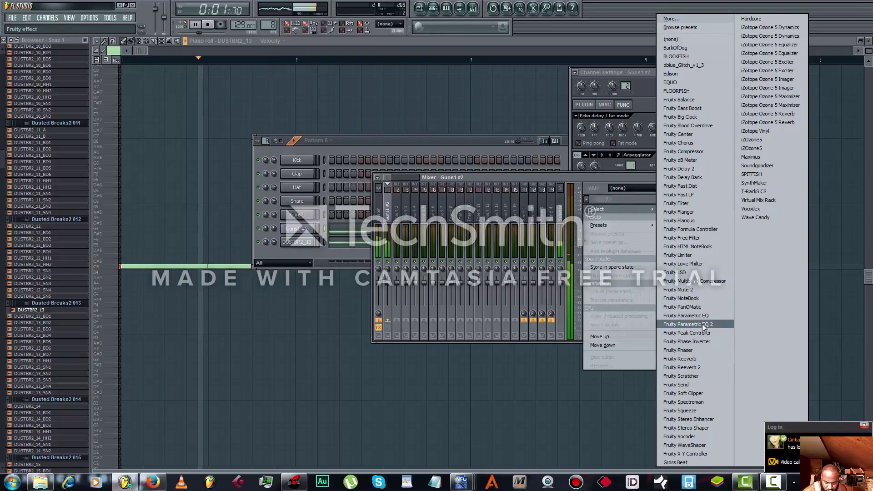
{"action": "left_click", "coordinate": [688, 324]}
{"action": "left_click", "coordinate": [106, 101]}
{"action": "mouse_move", "coordinate": [127, 125]}
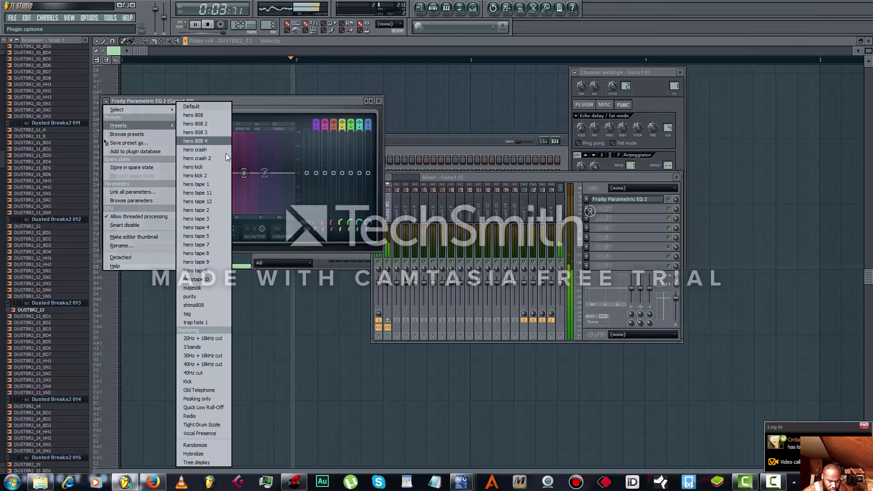
{"action": "left_click", "coordinate": [212, 203]}
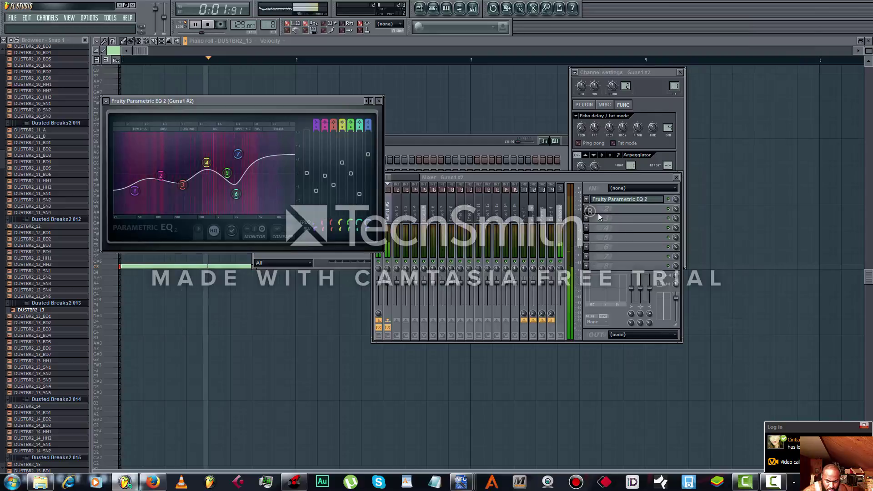
Step: Adjust the DUSTBR2_13 channel's pitch by ear against the playing pattern
{"action": "left_click", "coordinate": [618, 208]}
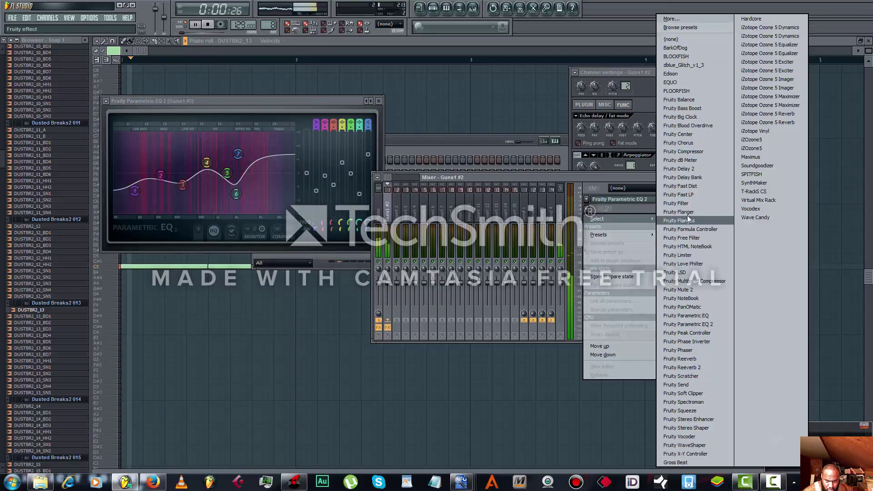
{"action": "left_click", "coordinate": [443, 141]}
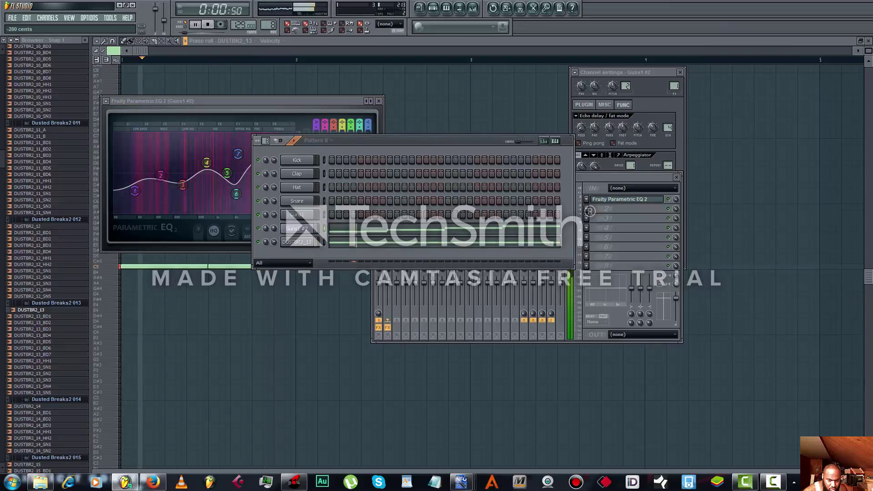
{"action": "left_click", "coordinate": [313, 245]}
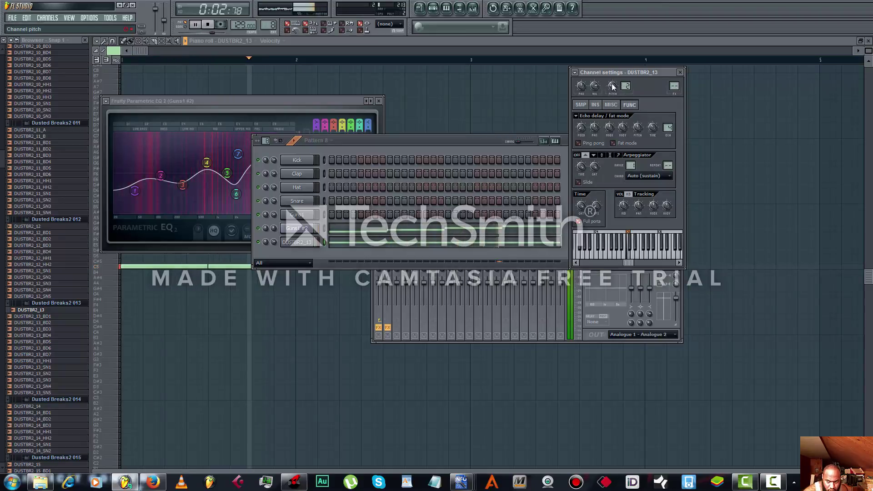
{"action": "mouse_move", "coordinate": [613, 86]}
{"action": "left_mouse_down"}
{"action": "mouse_move", "coordinate": [613, 69]}
{"action": "mouse_move", "coordinate": [613, 78]}
{"action": "left_mouse_up"}
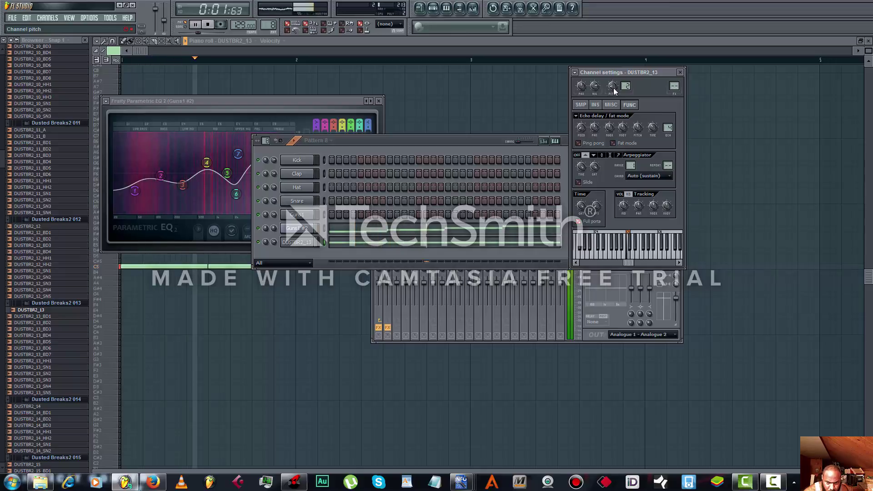
{"action": "mouse_move", "coordinate": [613, 88]}
{"action": "left_mouse_down"}
{"action": "mouse_move", "coordinate": [613, 95]}
{"action": "mouse_move", "coordinate": [622, 83]}
{"action": "mouse_move", "coordinate": [614, 78]}
{"action": "left_mouse_up"}
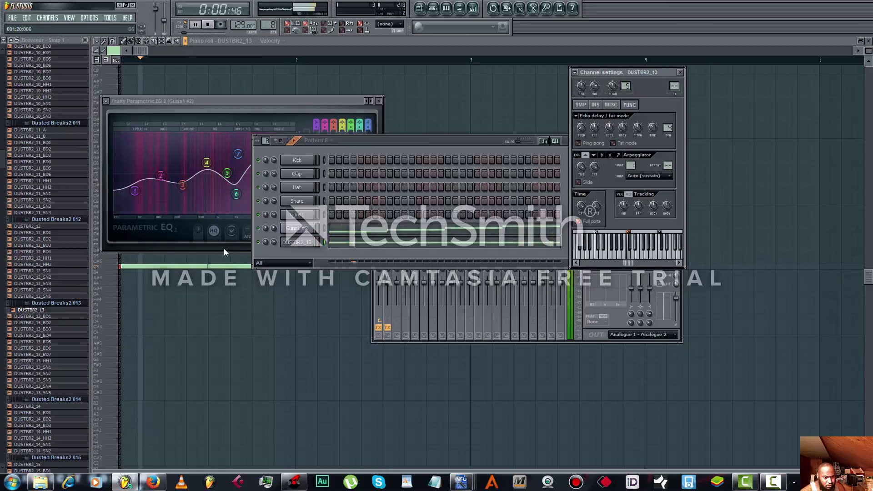
Step: Lower the Guns1 #2 channel's volume to about 18%, and fine-tune the DUSTBR2_13 channel's pitch during playback
{"action": "left_click", "coordinate": [206, 26]}
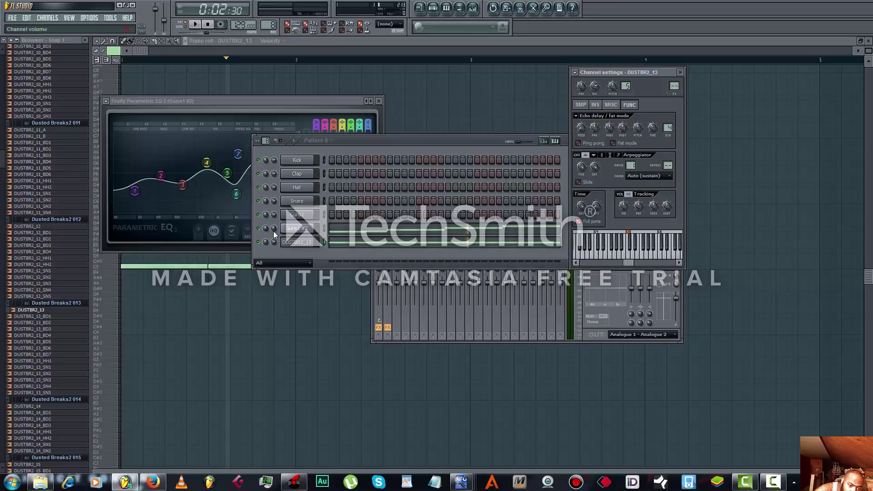
{"action": "left_click_drag", "start_coordinate": [274, 231], "coordinate": [274, 234]}
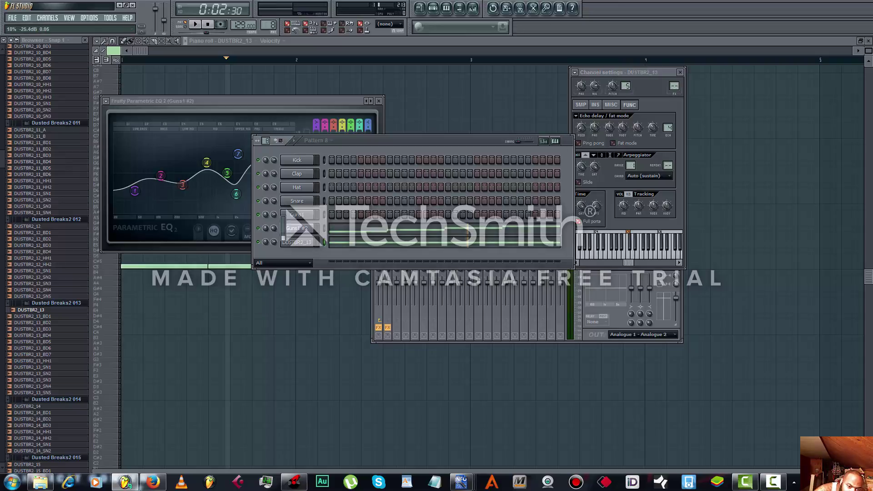
{"action": "left_click", "coordinate": [196, 26]}
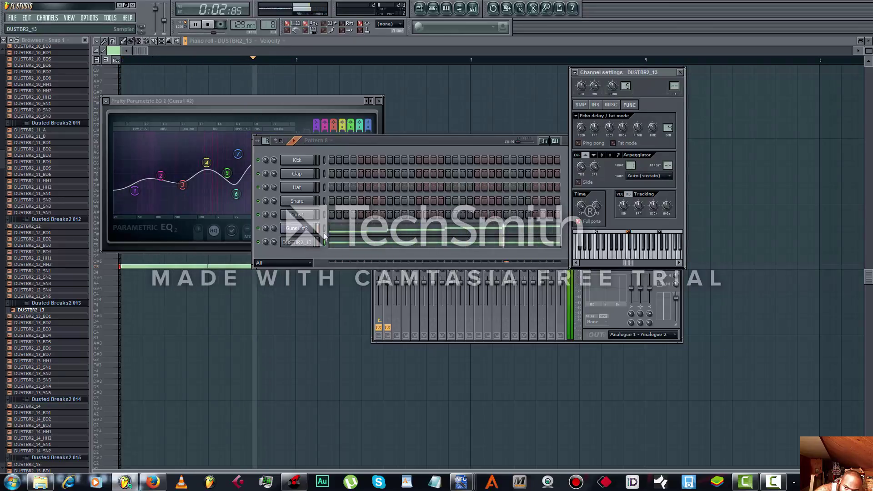
{"action": "left_click_drag", "start_coordinate": [613, 85], "coordinate": [614, 87]}
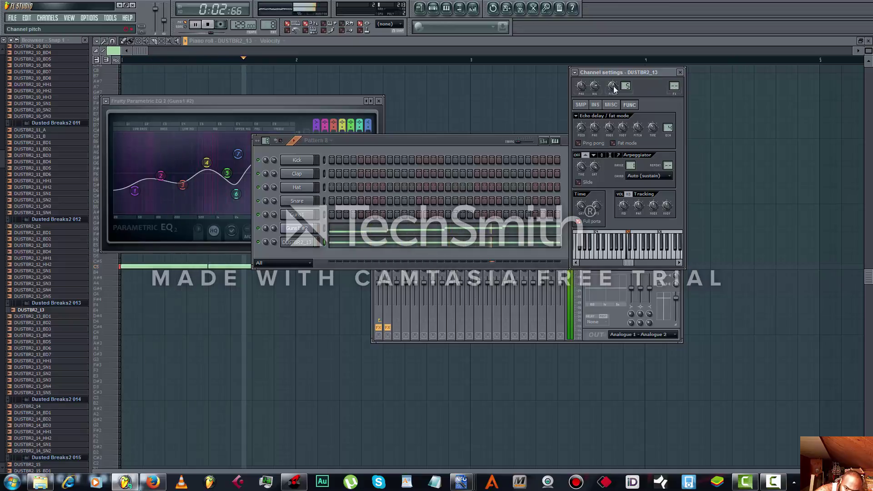
Step: Rearrange the DUSTBR2_13 notes in the piano roll into four equal back-to-back notes on C5 filling the first bar
{"action": "left_click", "coordinate": [379, 245]}
{"action": "mouse_move", "coordinate": [208, 267]}
{"action": "left_mouse_down"}
{"action": "mouse_move", "coordinate": [165, 276]}
{"action": "mouse_move", "coordinate": [176, 276]}
{"action": "mouse_move", "coordinate": [164, 265]}
{"action": "left_mouse_up"}
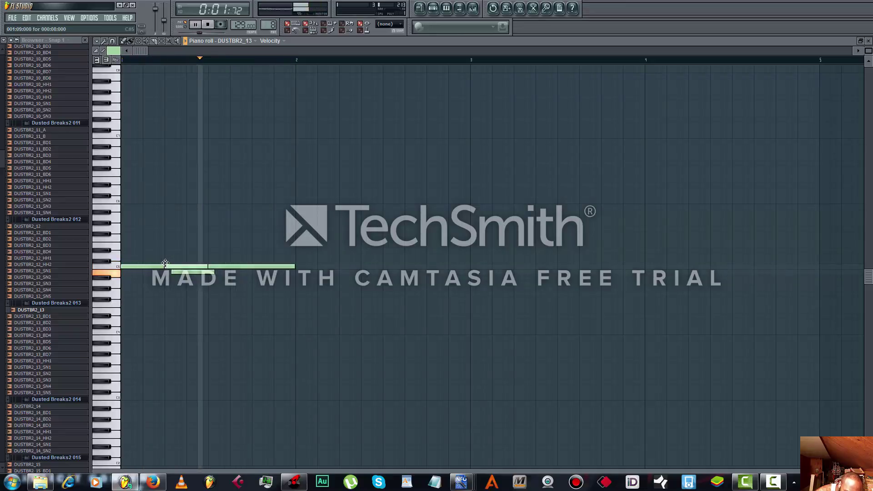
{"action": "mouse_move", "coordinate": [298, 265]}
{"action": "left_mouse_down"}
{"action": "mouse_move", "coordinate": [249, 270]}
{"action": "mouse_move", "coordinate": [295, 268]}
{"action": "left_mouse_up"}
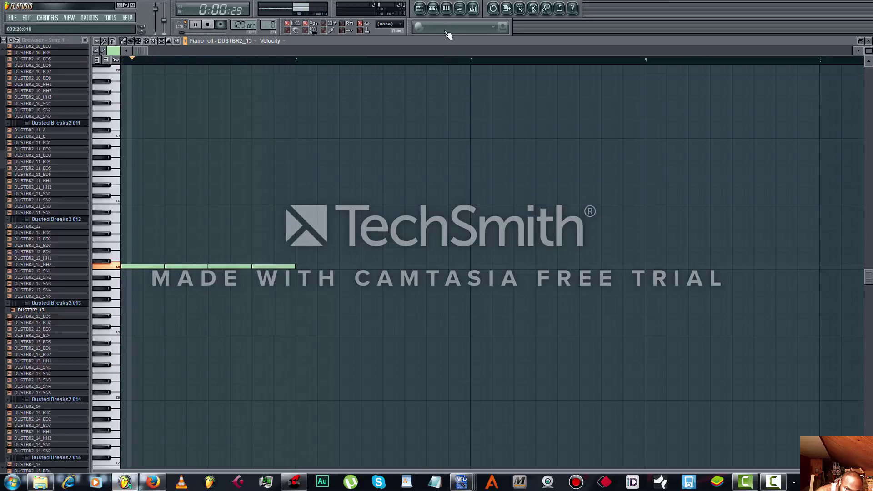
Step: Lower the project tempo to 91 BPM while the pattern plays
{"action": "left_click", "coordinate": [438, 14]}
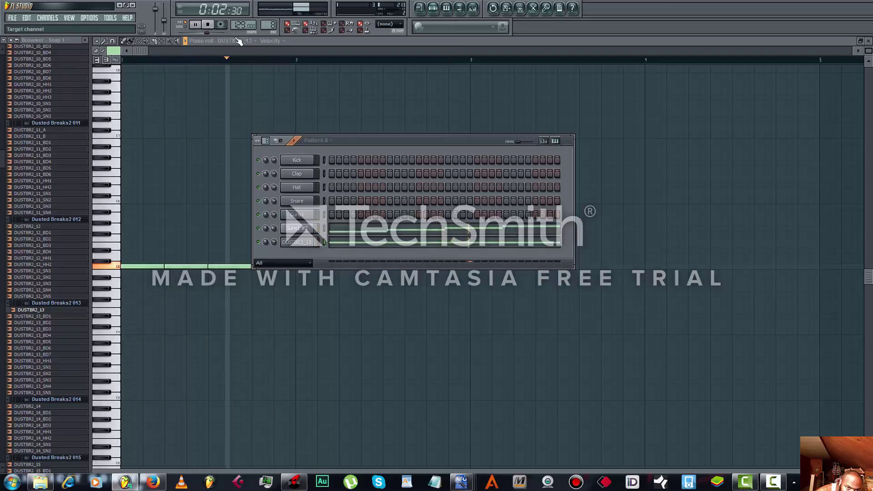
{"action": "left_click_drag", "start_coordinate": [241, 26], "coordinate": [241, 34]}
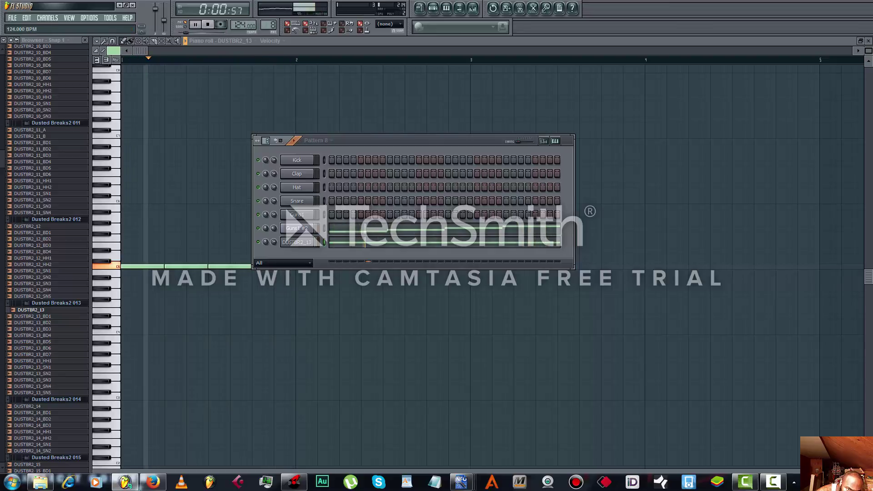
{"action": "left_click_drag", "start_coordinate": [242, 26], "coordinate": [244, 23]}
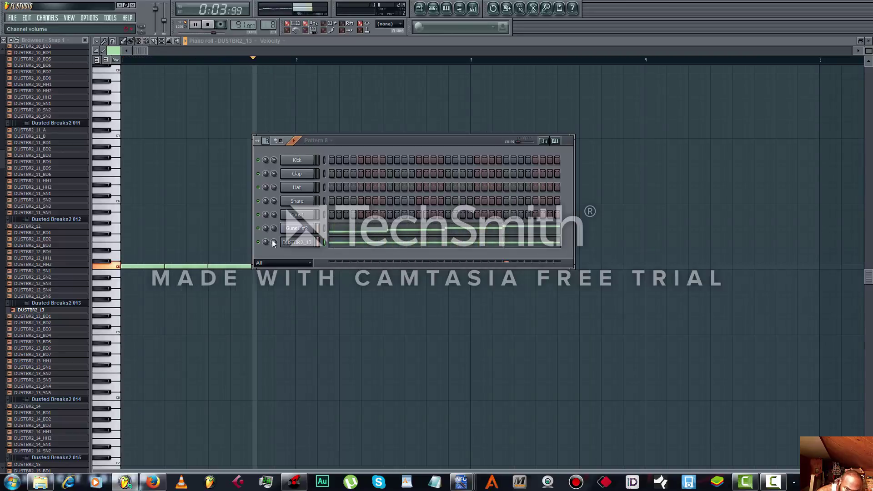
Step: Set the Guns1 #2 channel's volume to about 53% and its Slicex pitch to about -461 cents during playback, and stop the pattern
{"action": "left_click", "coordinate": [292, 228]}
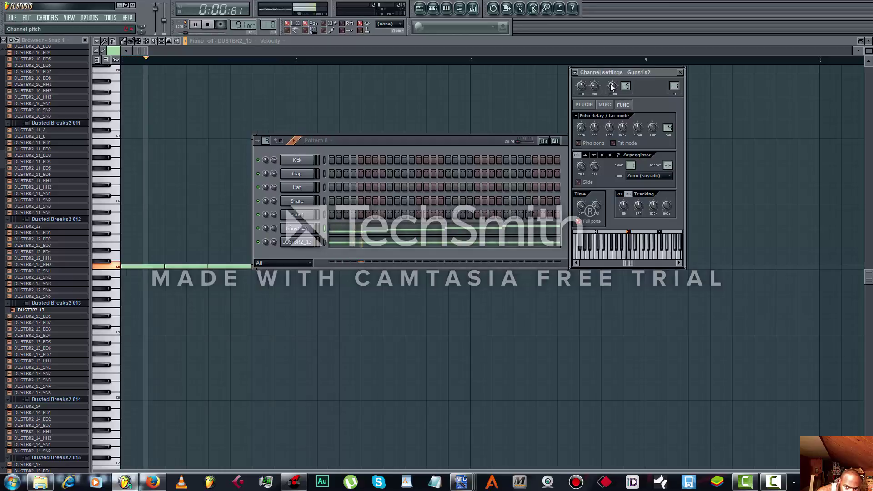
{"action": "left_click", "coordinate": [589, 105]}
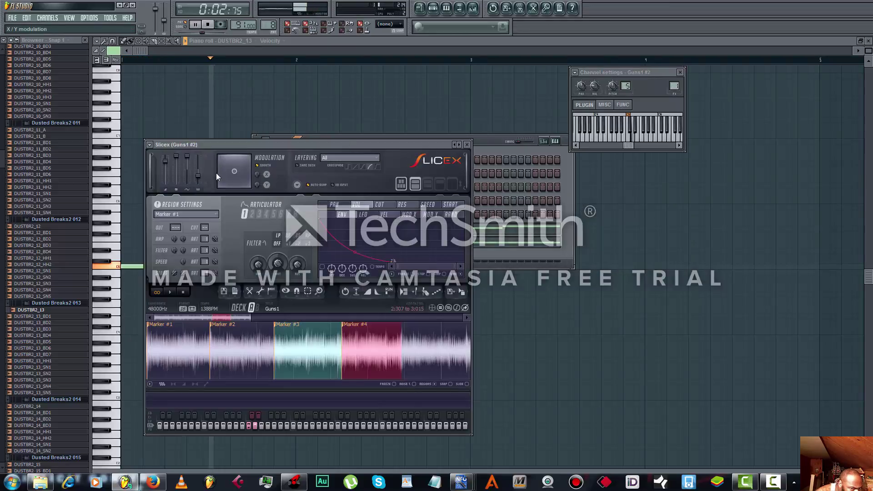
{"action": "left_click", "coordinate": [523, 145]}
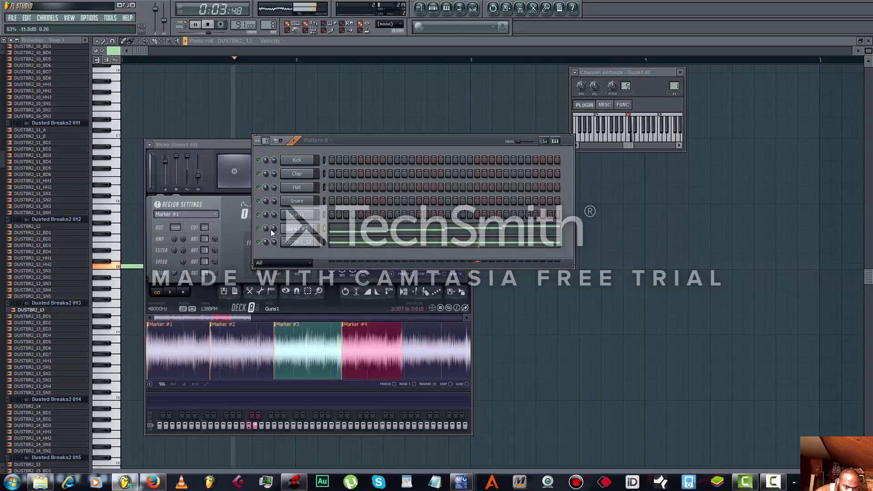
{"action": "left_click", "coordinate": [205, 184]}
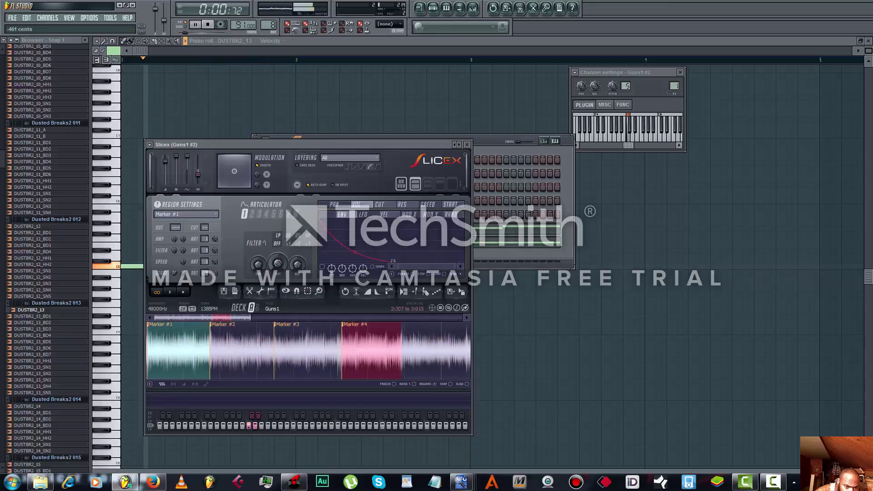
{"action": "left_click", "coordinate": [496, 144]}
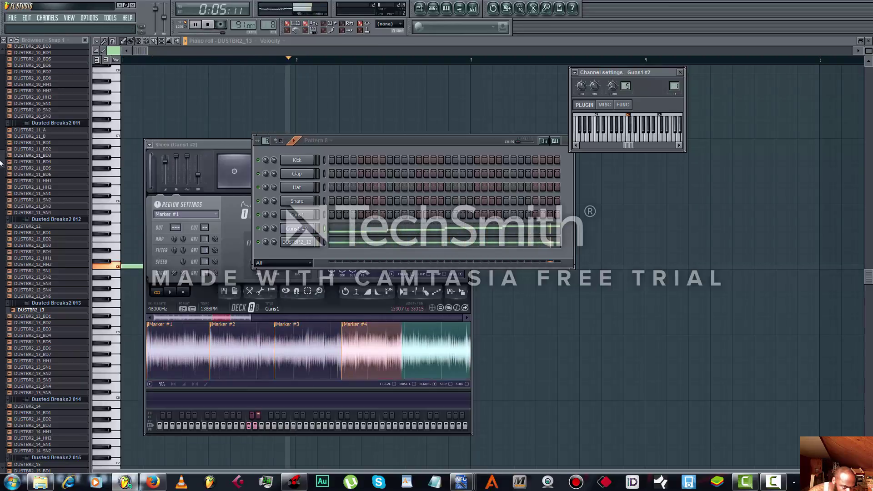
{"action": "left_click", "coordinate": [195, 25]}
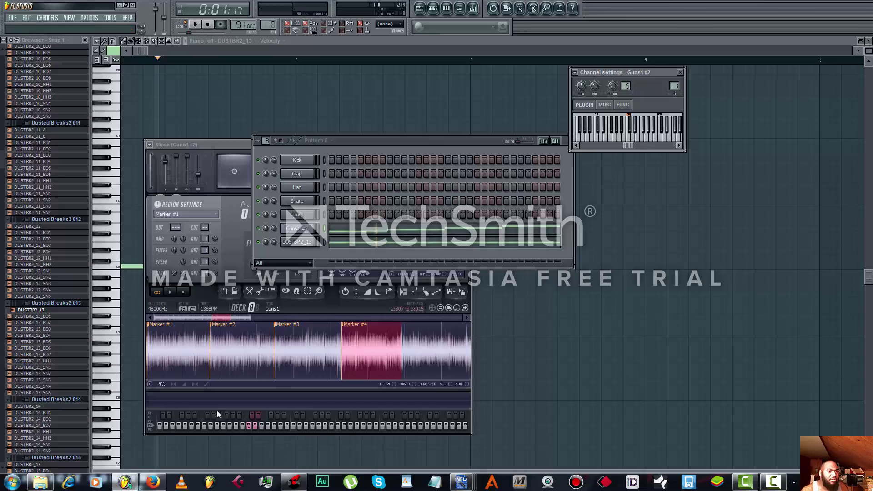
Step: Save the project in the Projects folder under the name gun smoke
{"action": "left_click", "coordinate": [13, 18]}
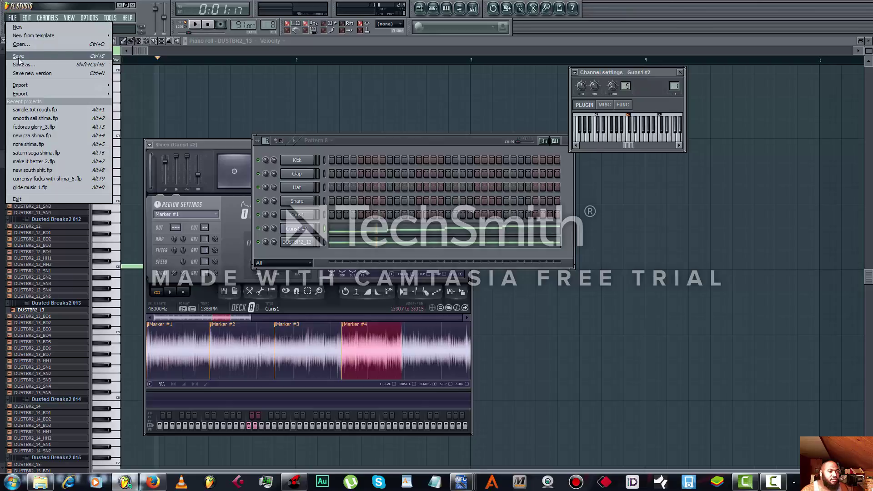
{"action": "left_click", "coordinate": [20, 56]}
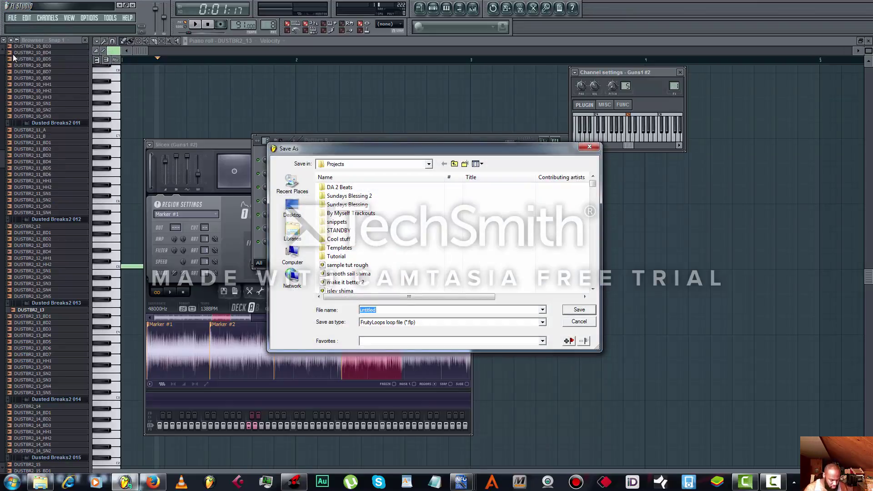
{"action": "type", "text": "gun smoke"}
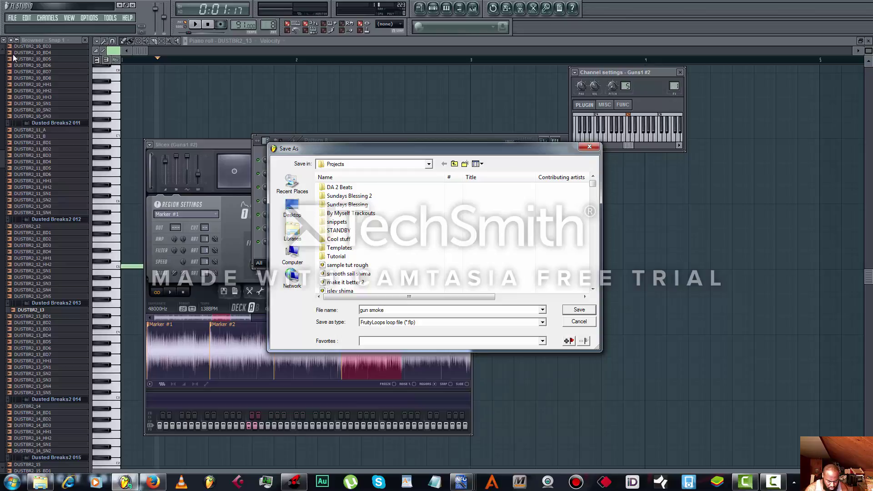
{"action": "key", "text": "Return"}
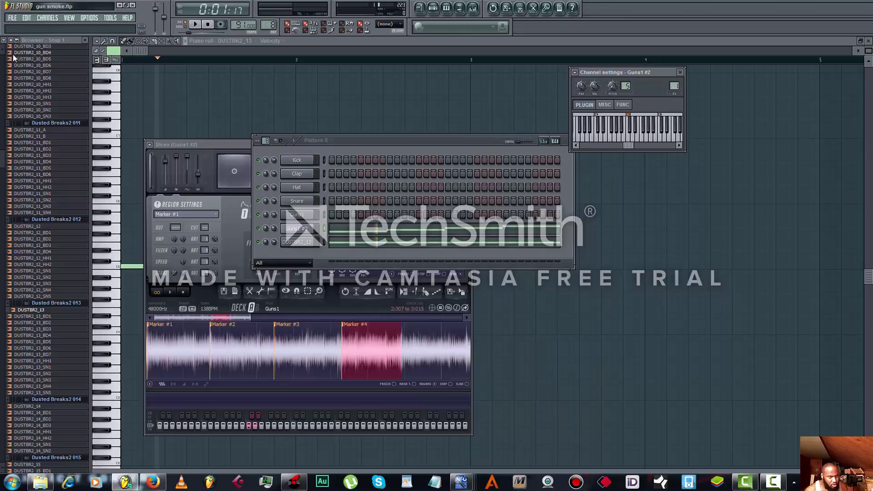
Step: Start a new project and add a Slicex channel to it
{"action": "left_click", "coordinate": [13, 18]}
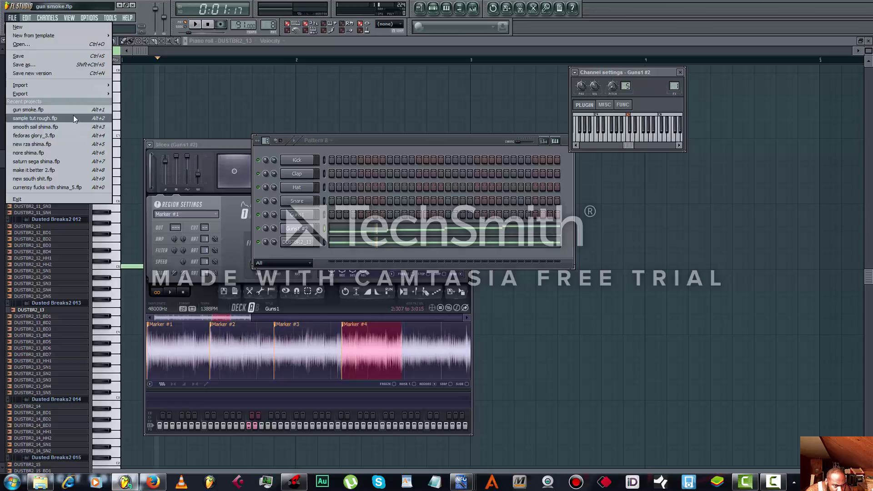
{"action": "left_click", "coordinate": [30, 25]}
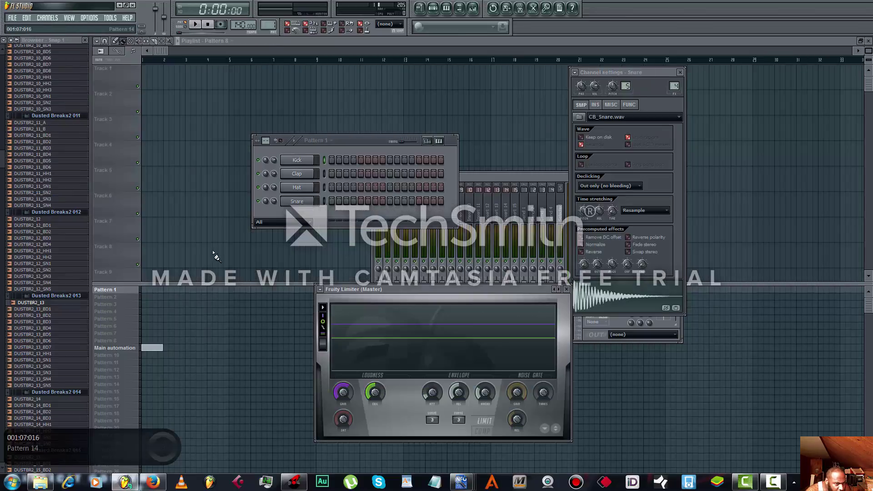
{"action": "left_click", "coordinate": [47, 18]}
{"action": "mouse_move", "coordinate": [51, 27]}
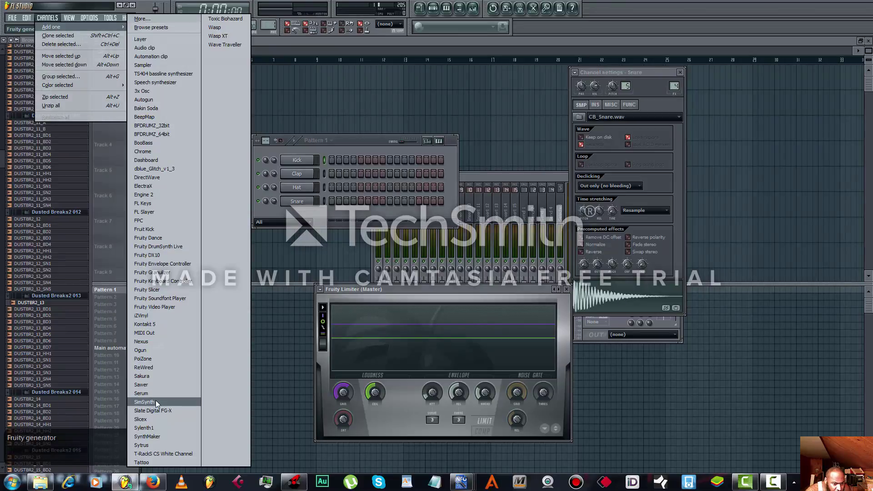
{"action": "left_click", "coordinate": [161, 418]}
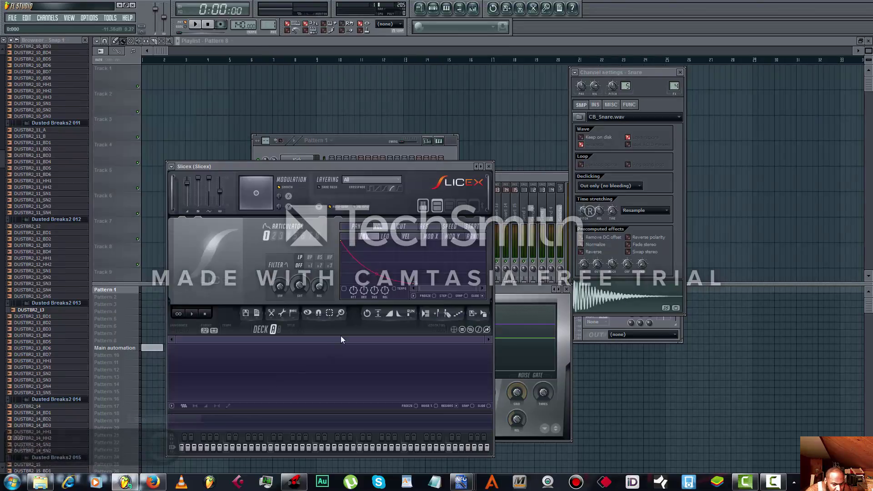
Step: Load the recent sample The Isley Brothers - Voyage To Atlantis.mp3 into Slicex and preview it from the beginning
{"action": "left_click", "coordinate": [246, 313]}
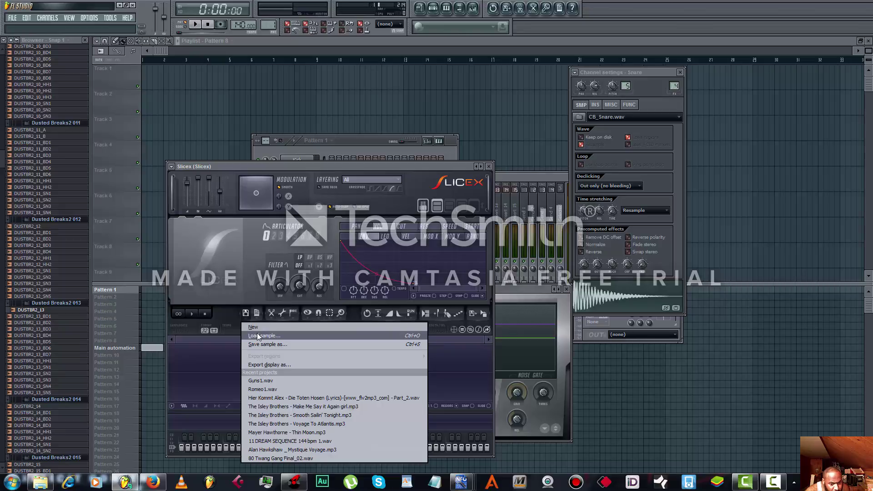
{"action": "left_click", "coordinate": [292, 425]}
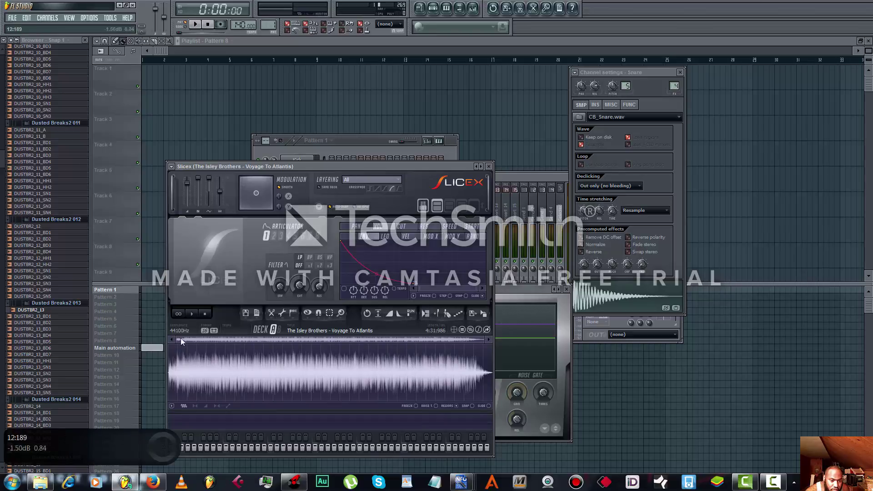
{"action": "scroll", "coordinate": [179, 356], "scroll_direction": "up", "scroll_amount": 9}
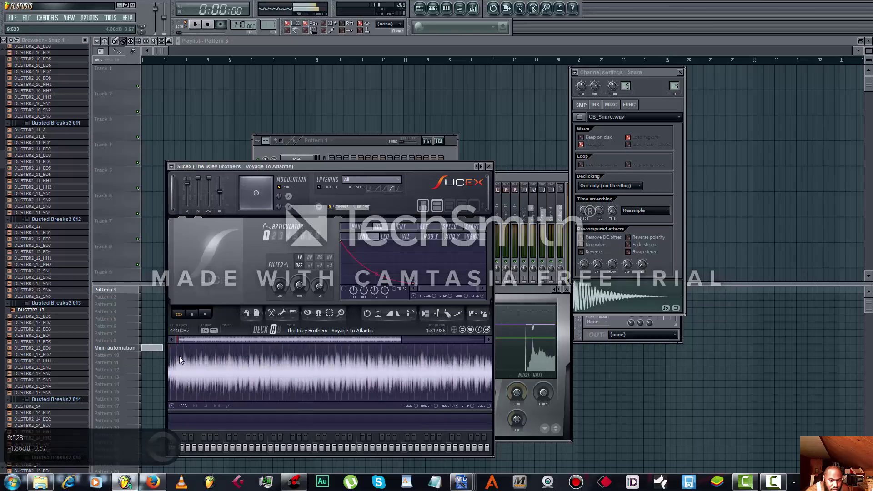
{"action": "left_click_drag", "start_coordinate": [192, 340], "coordinate": [172, 339]}
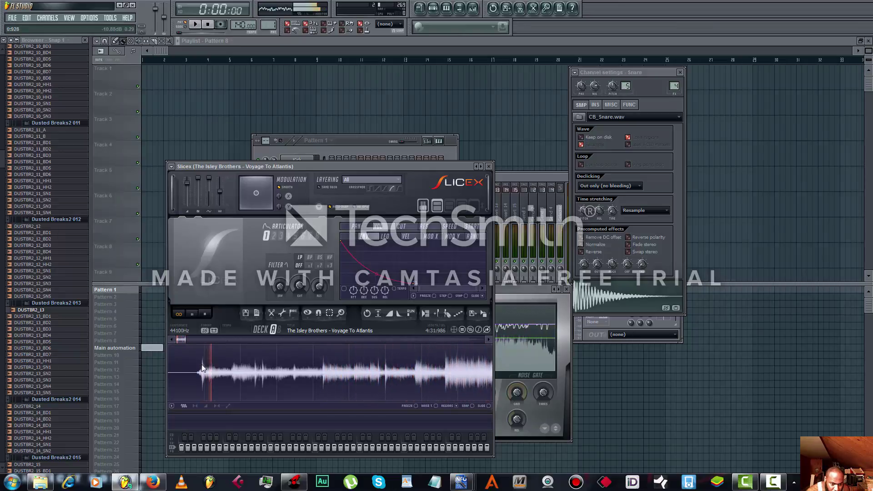
Step: Mark the first slice from 0:928 to 7:643, and mark out the second from 7:643 to about 14:319
{"action": "left_click_drag", "start_coordinate": [201, 364], "coordinate": [334, 372]}
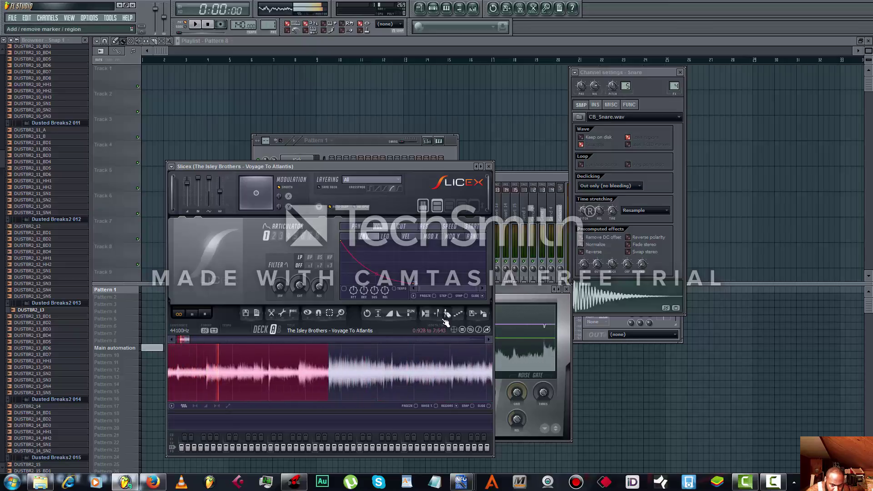
{"action": "left_click", "coordinate": [428, 323]}
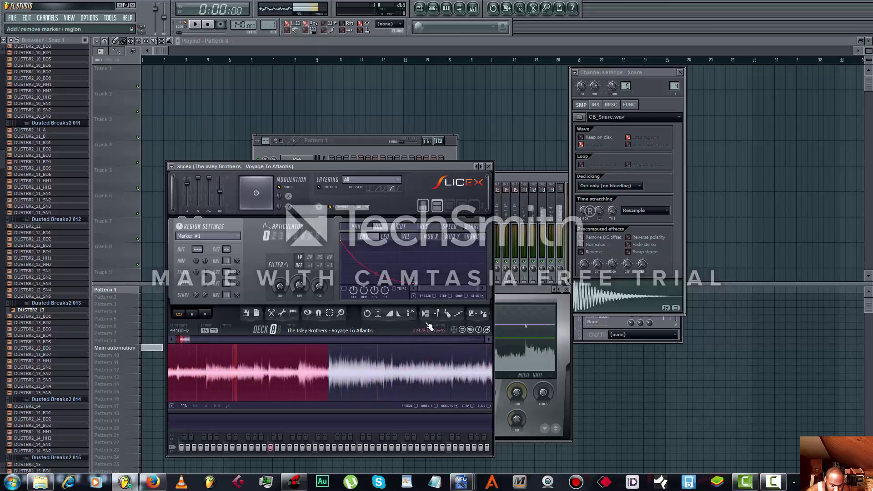
{"action": "left_click", "coordinate": [328, 359]}
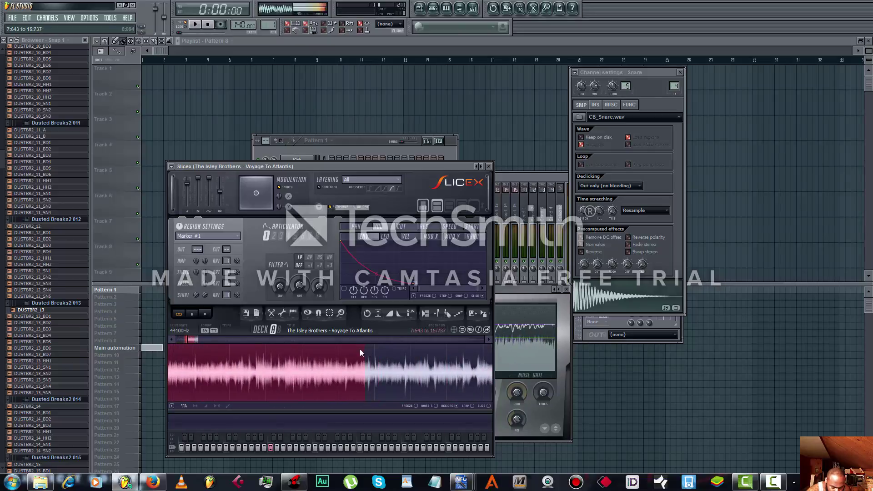
{"action": "left_click_drag", "start_coordinate": [281, 357], "coordinate": [313, 372]}
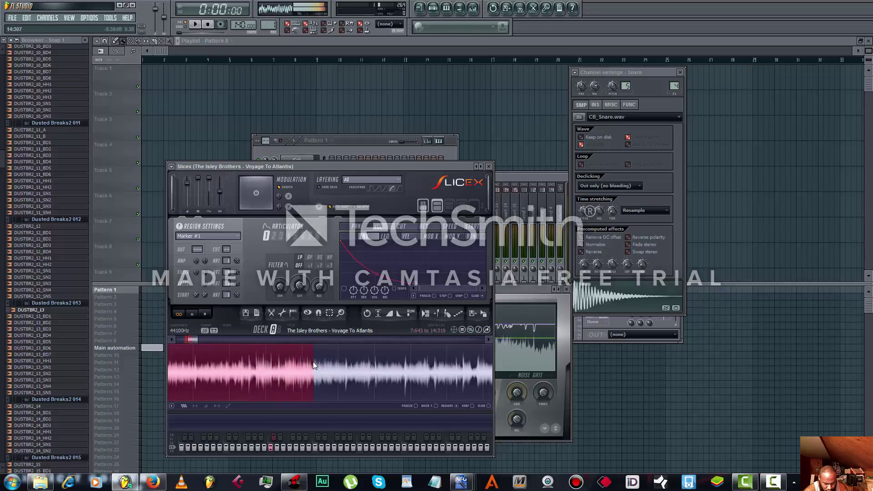
Step: Mark out the third slice from 14:332, extending its end by ear to 20:904, and stop the preview
{"action": "mouse_move", "coordinate": [314, 362]}
{"action": "left_mouse_down"}
{"action": "mouse_move", "coordinate": [489, 373]}
{"action": "mouse_move", "coordinate": [410, 374]}
{"action": "left_mouse_up"}
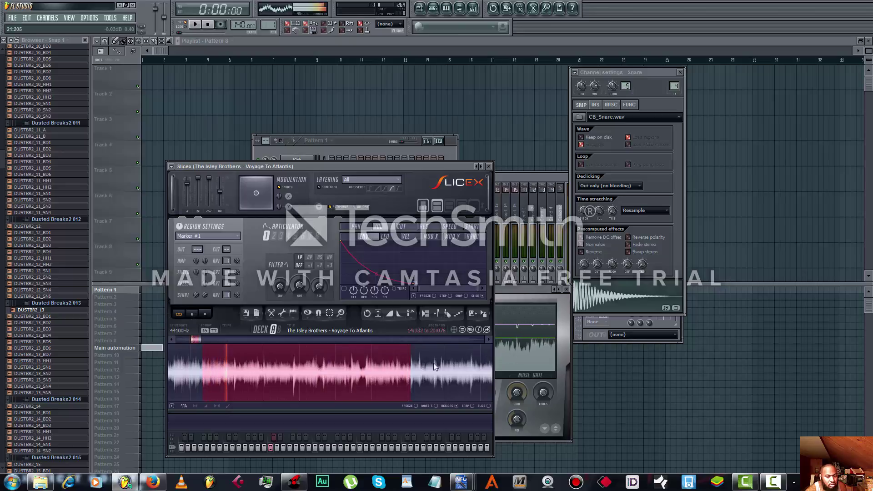
{"action": "left_click_drag", "start_coordinate": [411, 370], "coordinate": [419, 372]}
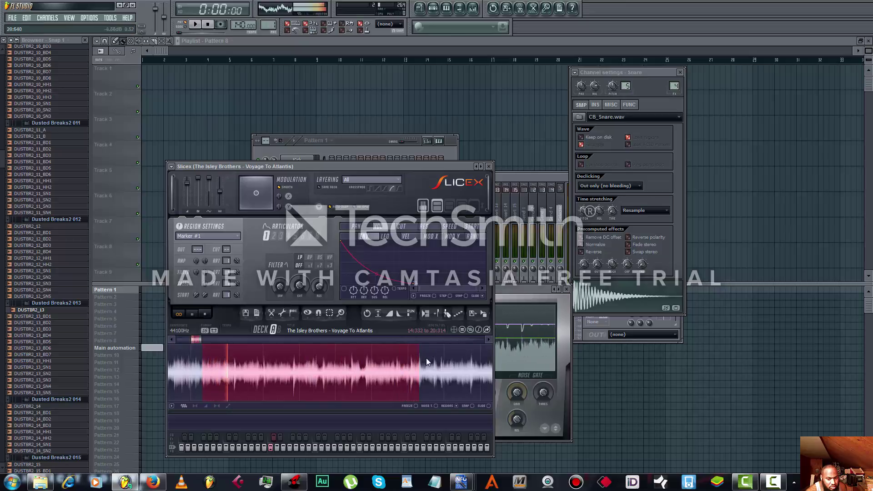
{"action": "left_click_drag", "start_coordinate": [420, 369], "coordinate": [434, 371]}
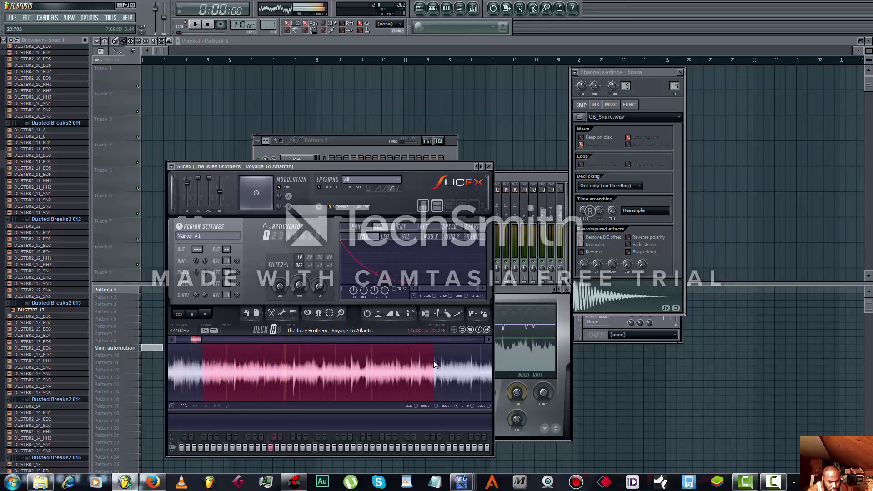
{"action": "left_click_drag", "start_coordinate": [433, 361], "coordinate": [441, 367]}
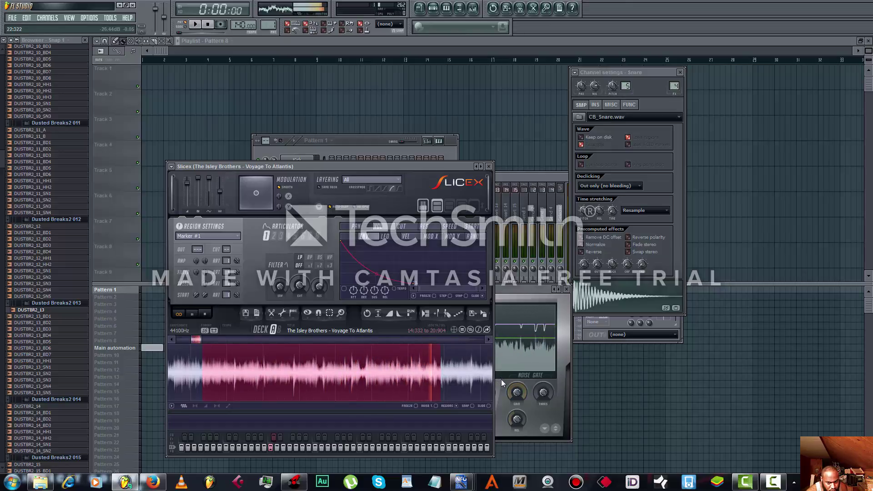
{"action": "left_click", "coordinate": [192, 314]}
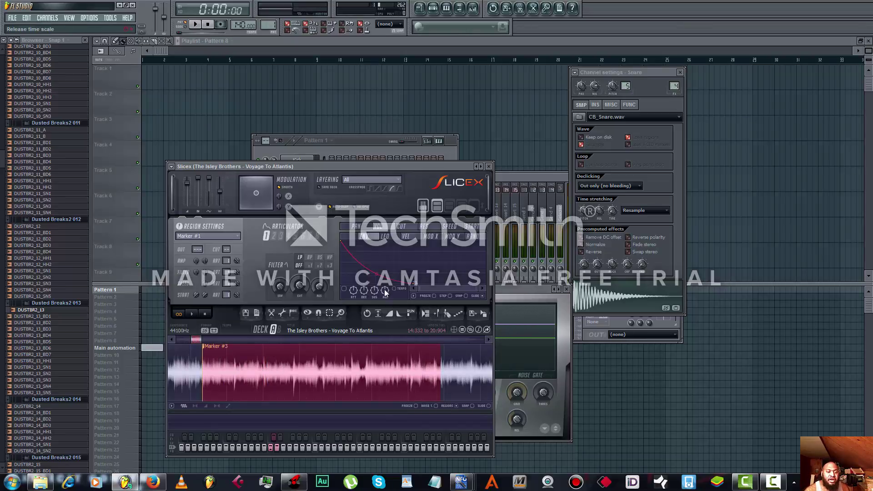
Step: Place a Marker #3 note at the start of the Voyage To Atlantis piano roll, lengthen it to one full bar and play it
{"action": "left_click", "coordinate": [342, 144]}
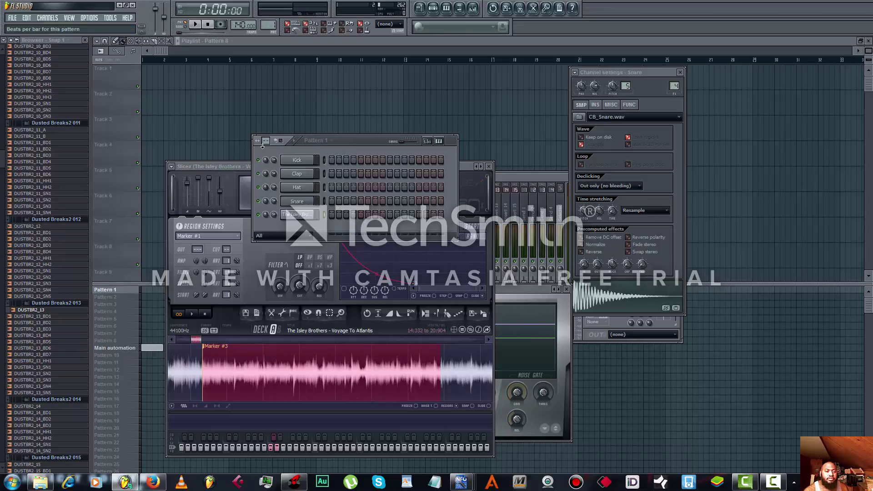
{"action": "right_click", "coordinate": [304, 217]}
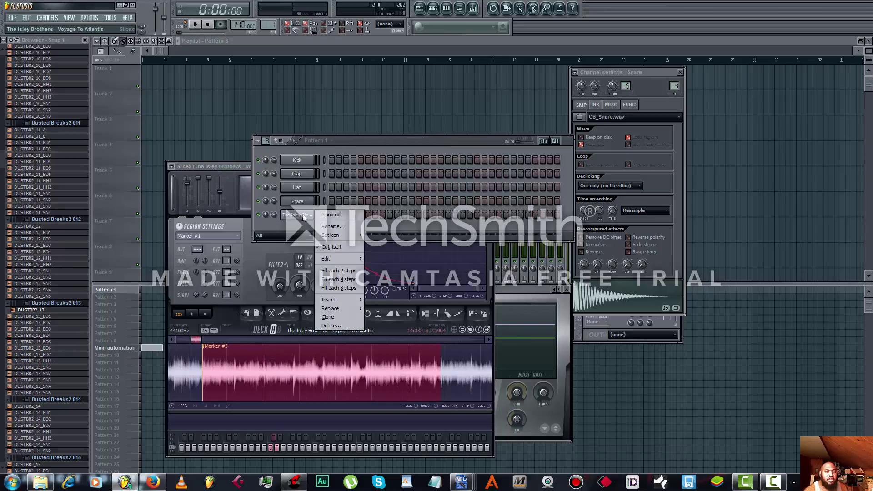
{"action": "left_click", "coordinate": [332, 215]}
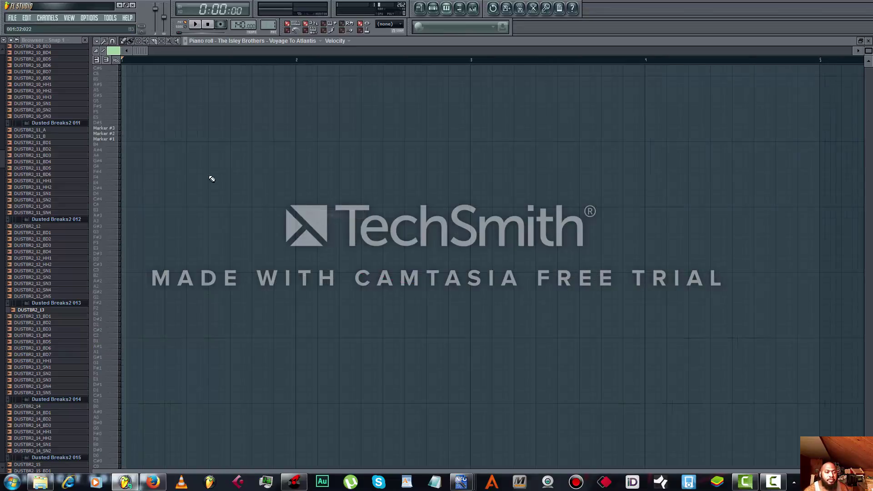
{"action": "left_click", "coordinate": [130, 128]}
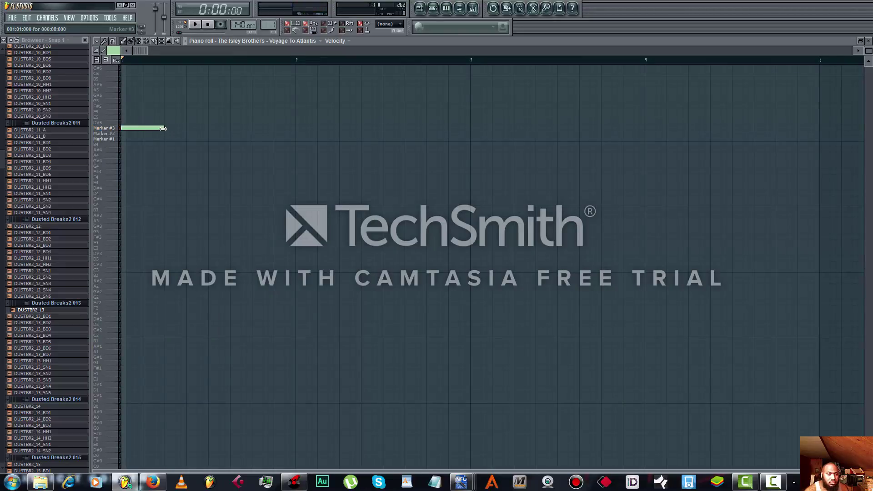
{"action": "left_click_drag", "start_coordinate": [293, 147], "coordinate": [292, 139]}
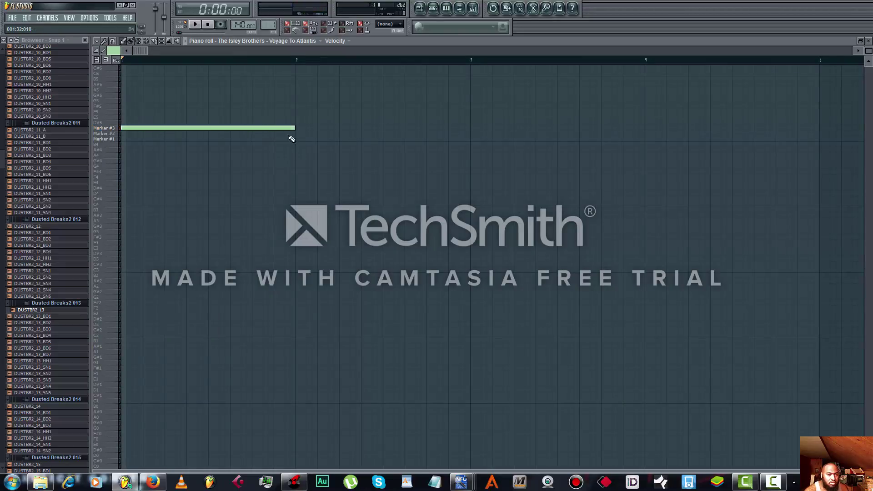
{"action": "key", "text": "space"}
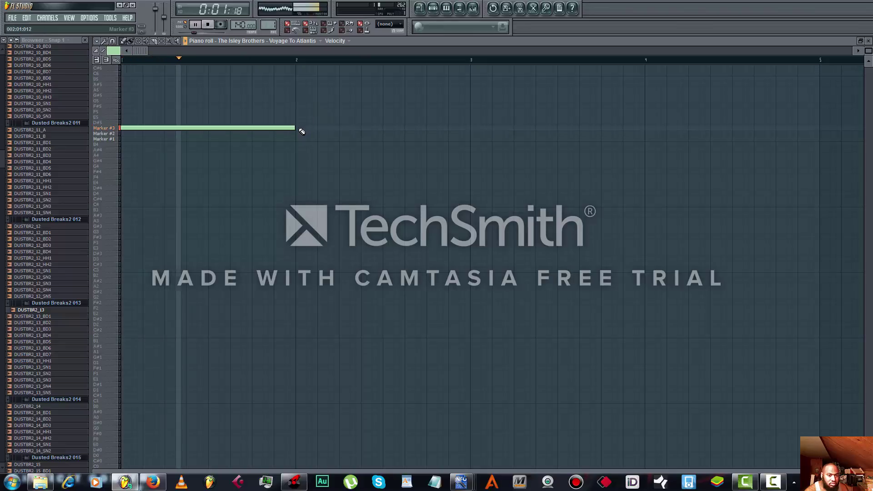
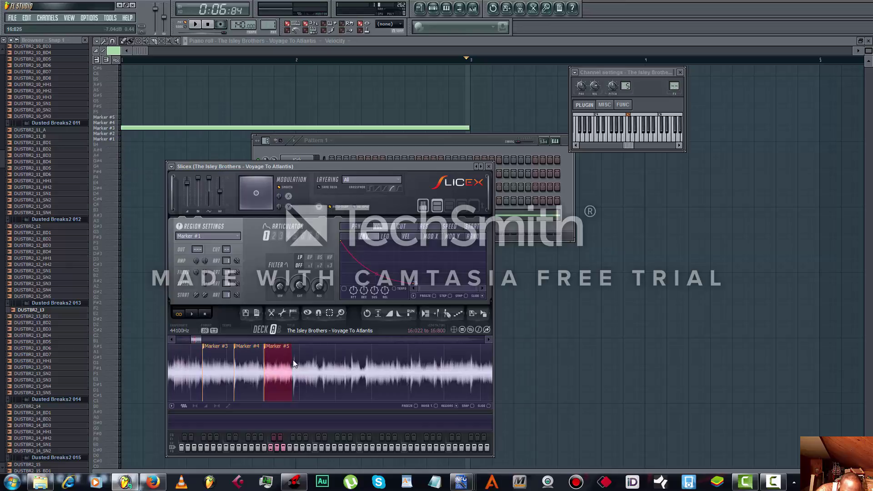
Step: Mark out six more consecutive slices after Marker #5 in the Slicex waveform, the last running from 20:904 to 21:745
{"action": "double_click", "coordinate": [323, 366]}
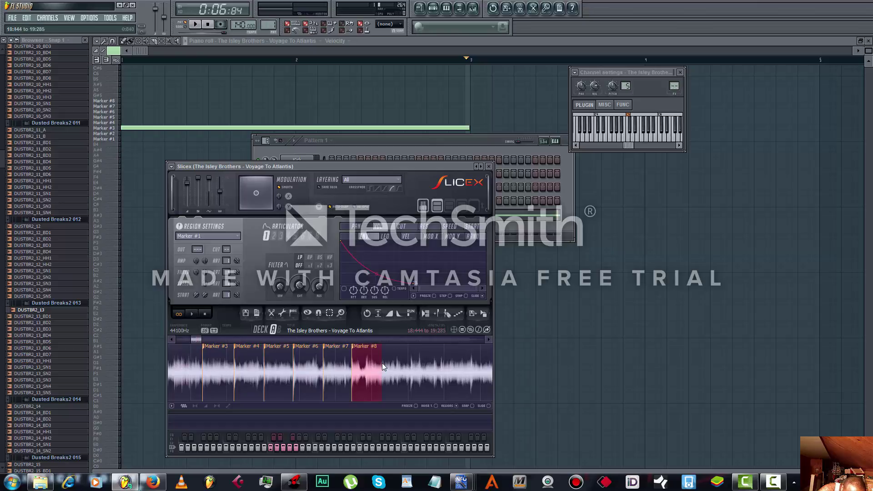
{"action": "left_click_drag", "start_coordinate": [382, 362], "coordinate": [393, 366]}
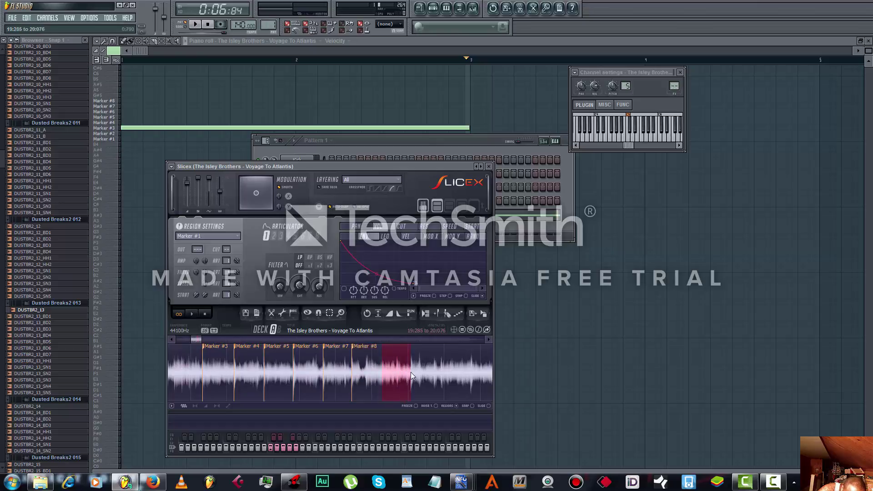
{"action": "left_click", "coordinate": [436, 313]}
{"action": "left_click_drag", "start_coordinate": [411, 359], "coordinate": [437, 363]}
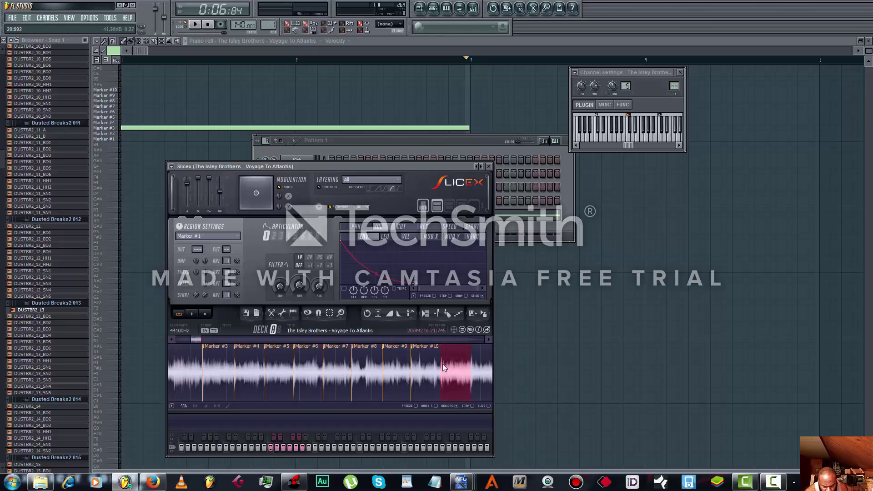
{"action": "left_click_drag", "start_coordinate": [442, 359], "coordinate": [441, 360]}
{"action": "left_click", "coordinate": [437, 314]}
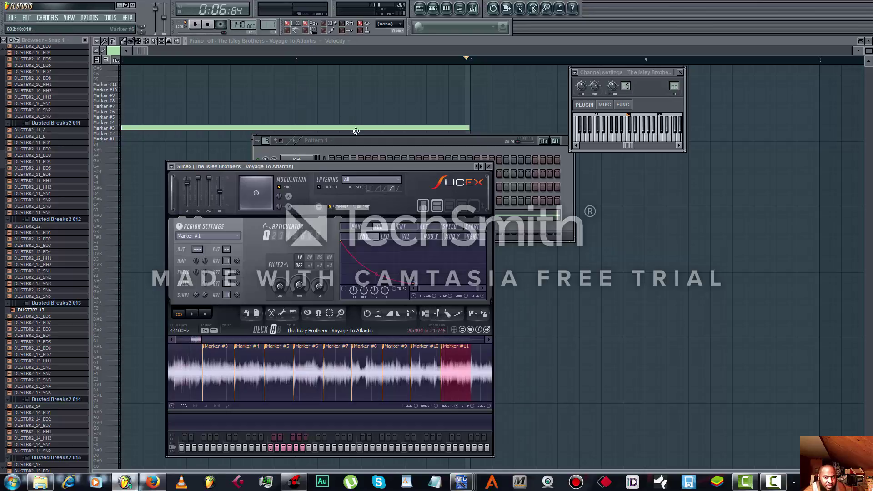
Step: Delete the one-bar Marker #3 note and lower the Voyage To Atlantis Slicex pitch to -497 cents
{"action": "left_click", "coordinate": [300, 126]}
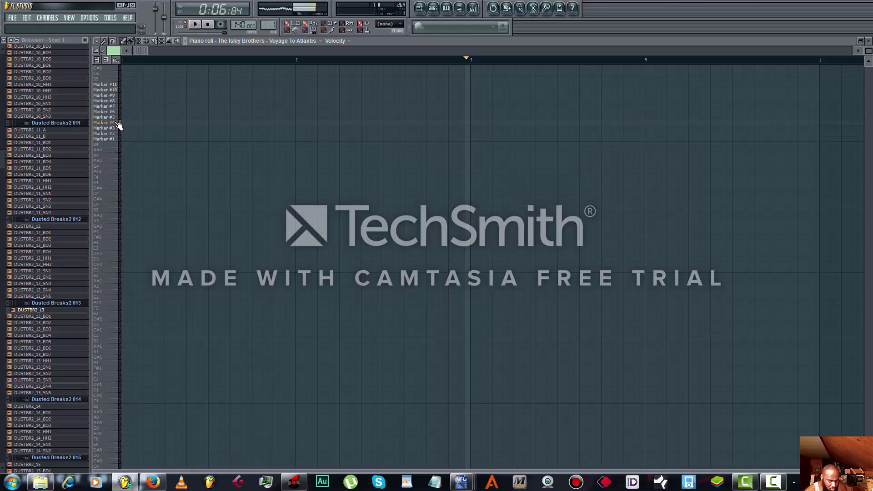
{"action": "left_click", "coordinate": [120, 119]}
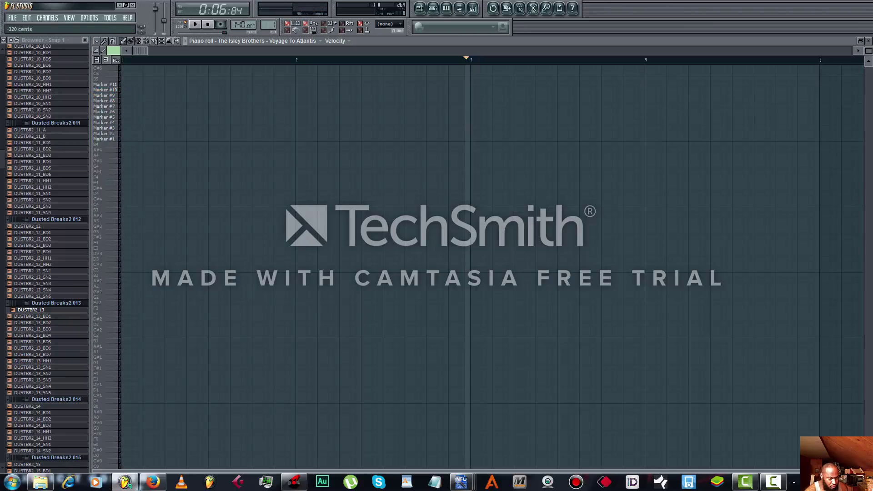
{"action": "key", "text": "F6"}
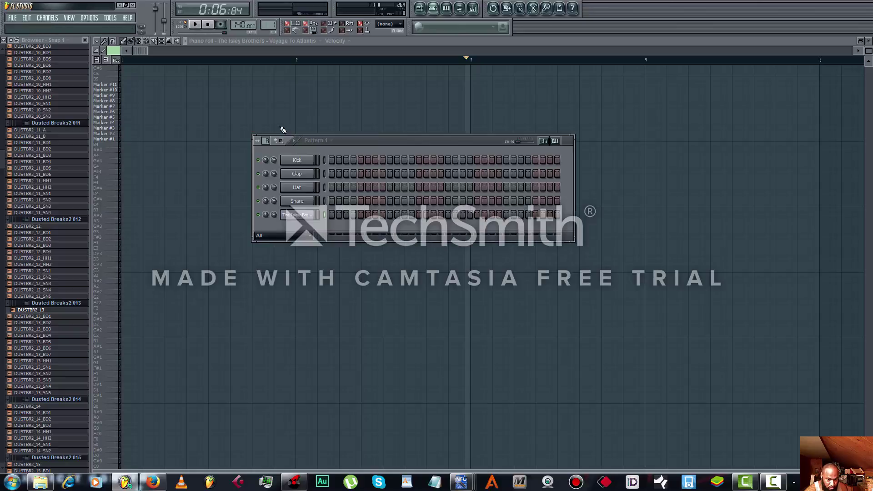
{"action": "left_click", "coordinate": [298, 215]}
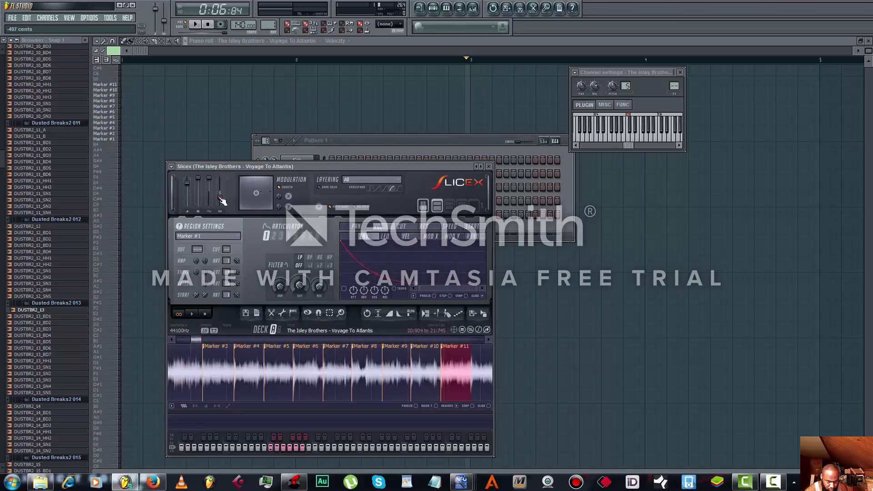
{"action": "left_click", "coordinate": [355, 148]}
{"action": "right_click", "coordinate": [311, 215]}
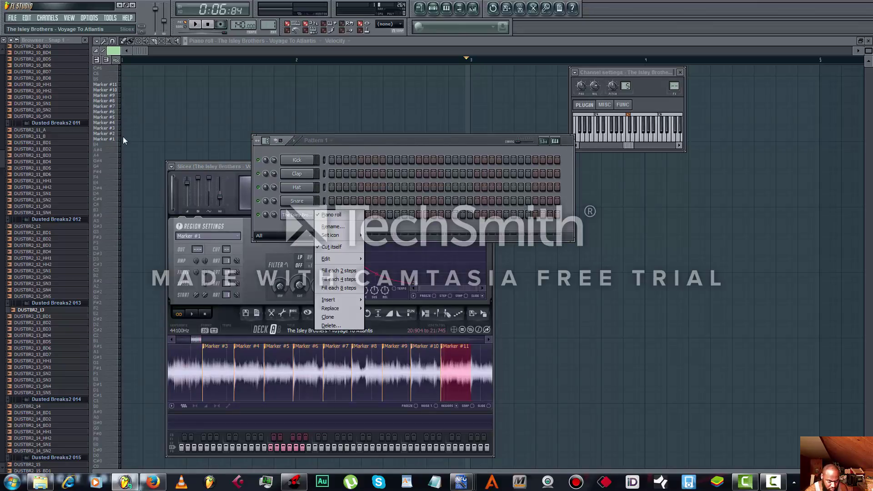
Step: Play the pattern while filling the first bar with quarter-bar notes on Marker #3, Marker #6, Marker #4 and Marker #8
{"action": "left_click", "coordinate": [118, 120]}
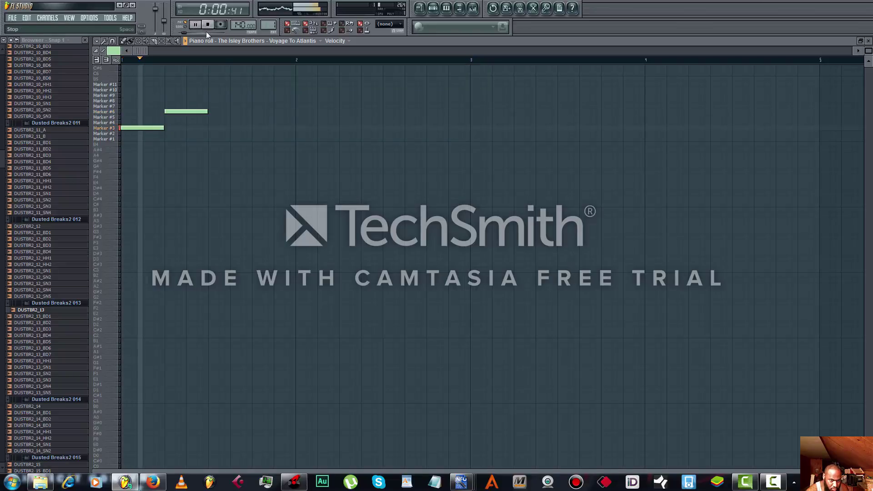
{"action": "left_click", "coordinate": [216, 122]}
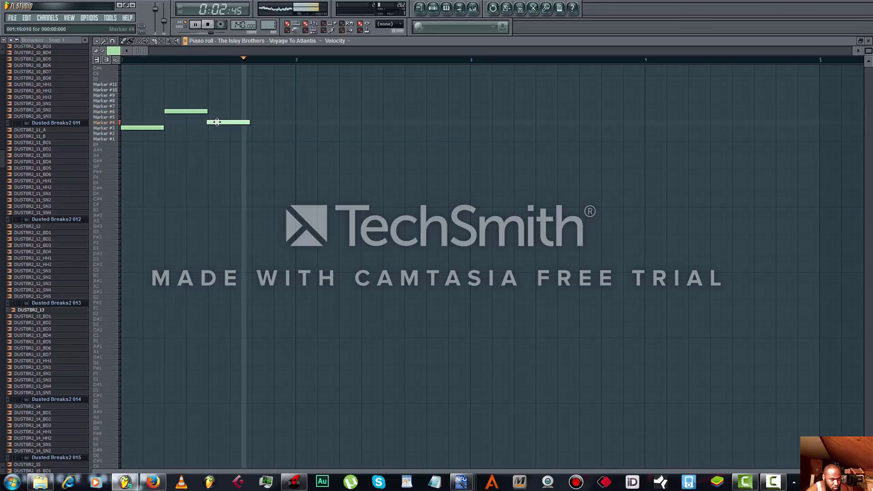
{"action": "left_click", "coordinate": [253, 101]}
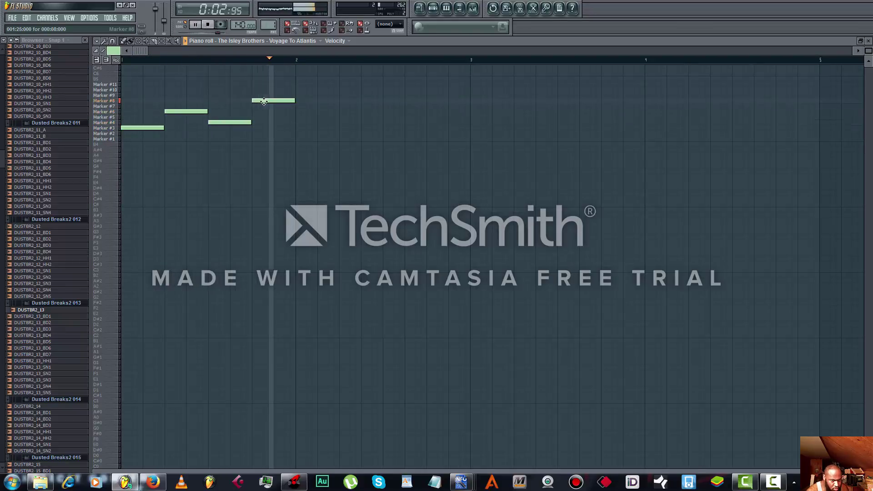
Step: Rearrange the middle of the bar so the second note plays Marker #4 and the third Marker #7
{"action": "left_click", "coordinate": [220, 112]}
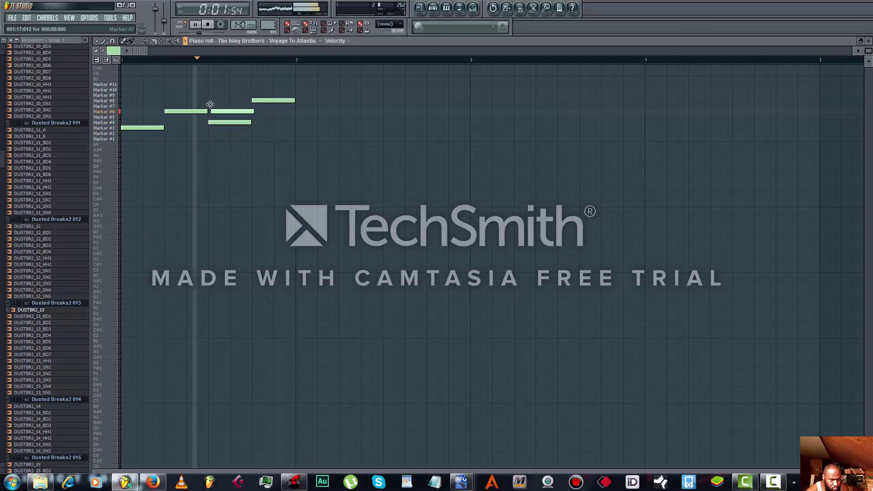
{"action": "mouse_move", "coordinate": [210, 105]}
{"action": "left_mouse_down"}
{"action": "mouse_move", "coordinate": [225, 129]}
{"action": "mouse_move", "coordinate": [219, 106]}
{"action": "mouse_move", "coordinate": [187, 123]}
{"action": "left_mouse_up"}
{"action": "right_click", "coordinate": [222, 123]}
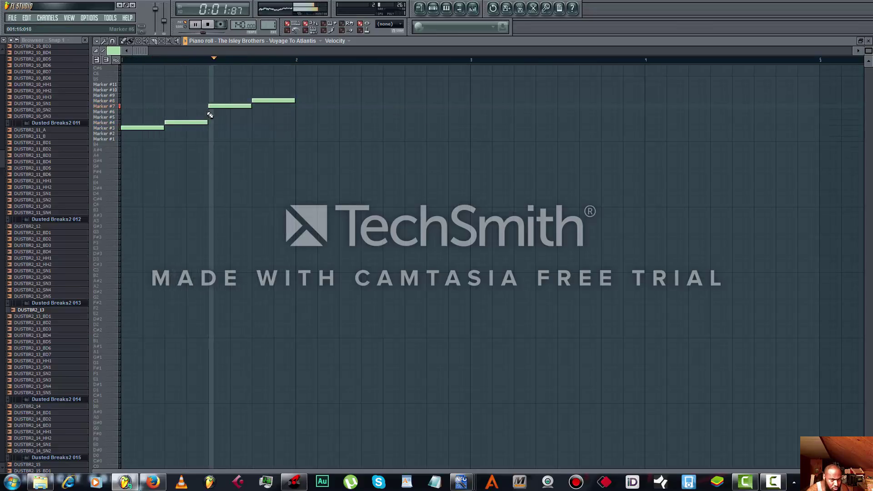
Step: Replace the bar's third note with Marker #9 and its fourth with Marker #10
{"action": "right_click", "coordinate": [228, 108]}
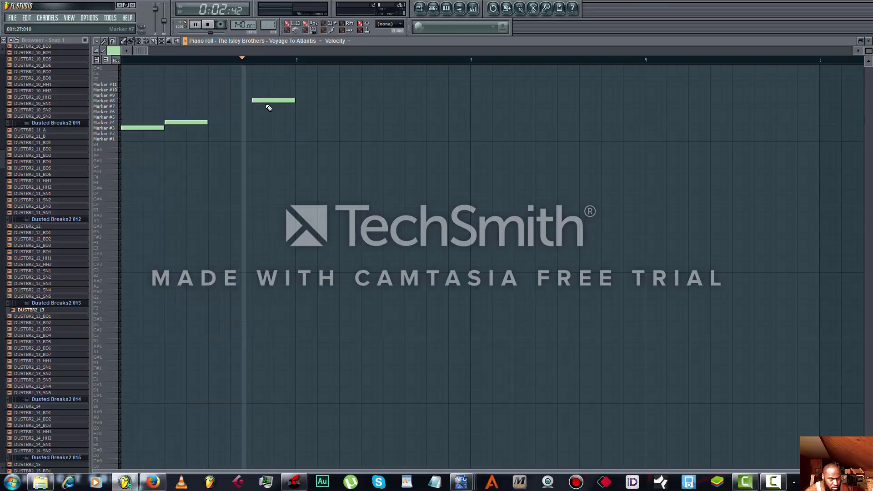
{"action": "left_click_drag", "start_coordinate": [267, 100], "coordinate": [265, 95]}
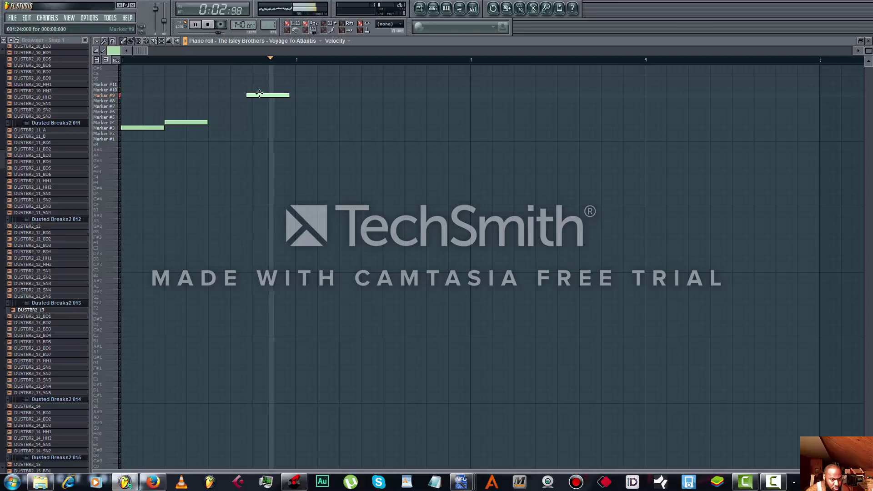
{"action": "left_click_drag", "start_coordinate": [266, 94], "coordinate": [222, 95]}
{"action": "left_click", "coordinate": [261, 90]}
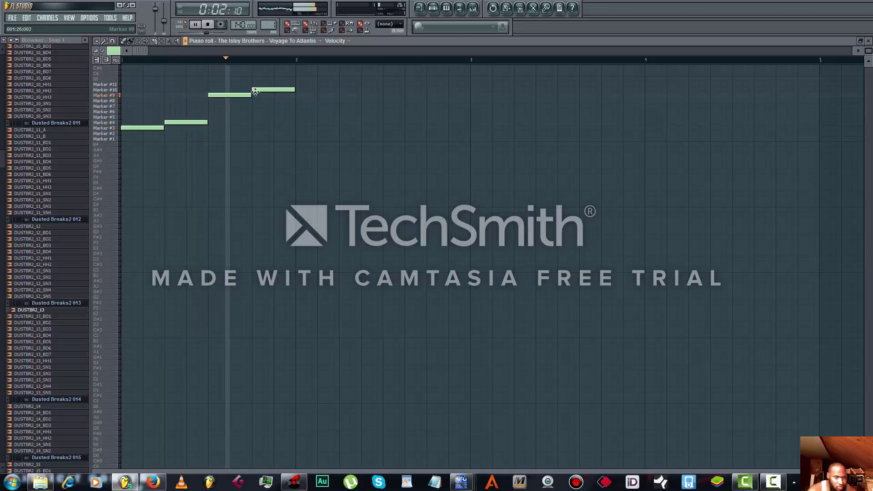
Step: Add the DUSTBR2_13 drum break as a new channel below the Slicex channel and trigger it on steps 1 and 17
{"action": "left_click", "coordinate": [432, 8]}
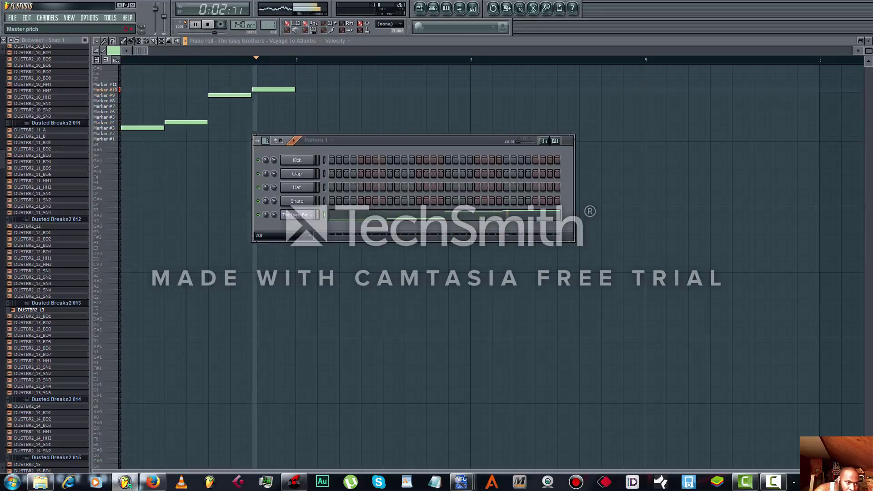
{"action": "left_click", "coordinate": [294, 214]}
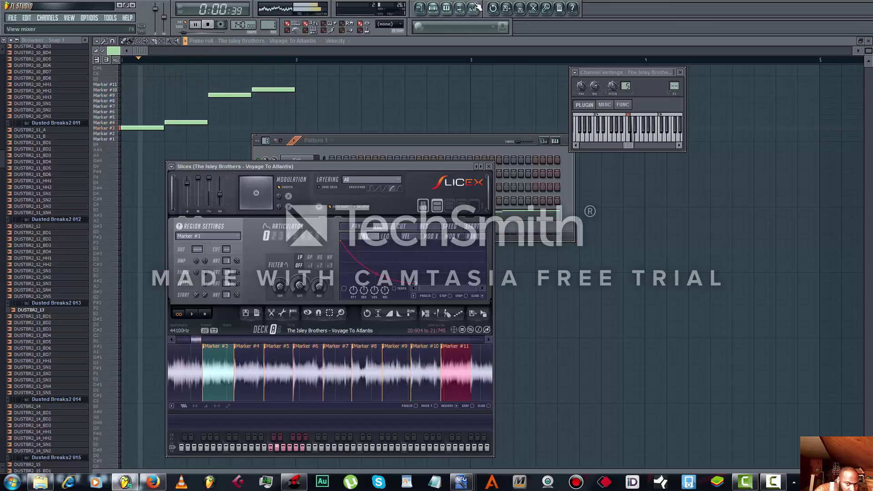
{"action": "left_click", "coordinate": [389, 149]}
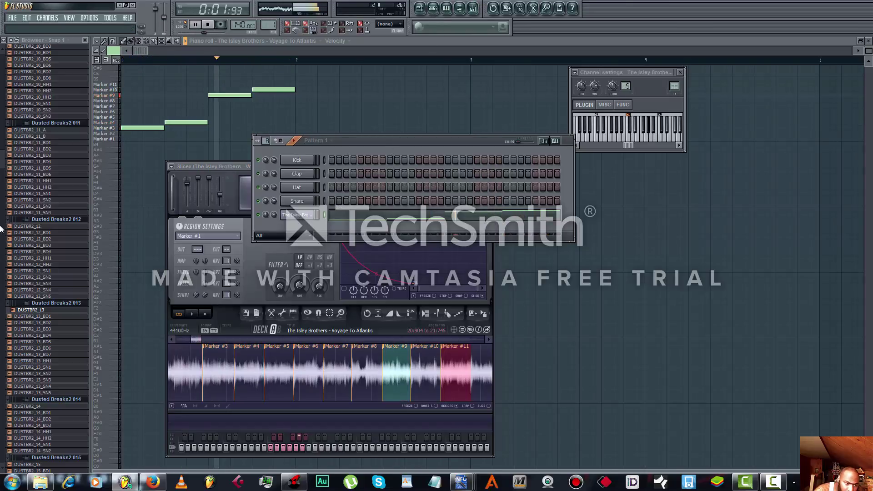
{"action": "left_click", "coordinate": [34, 228]}
{"action": "left_click", "coordinate": [37, 310]}
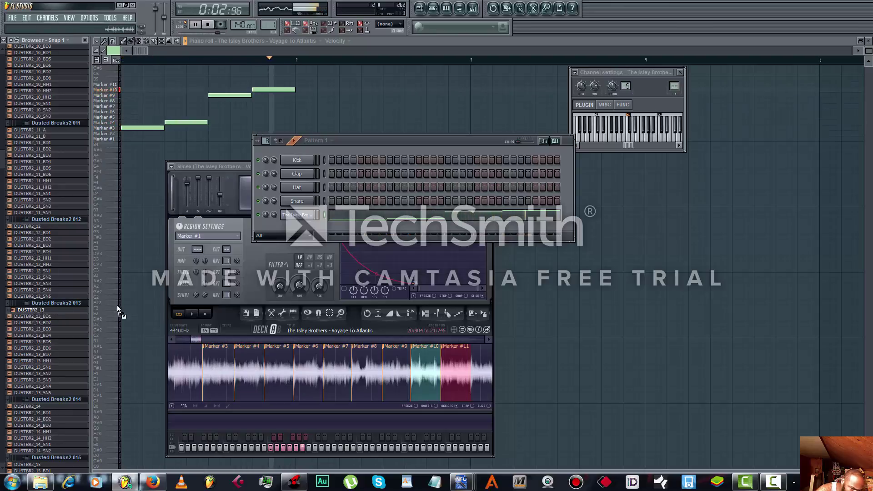
{"action": "left_click_drag", "start_coordinate": [306, 222], "coordinate": [334, 233]}
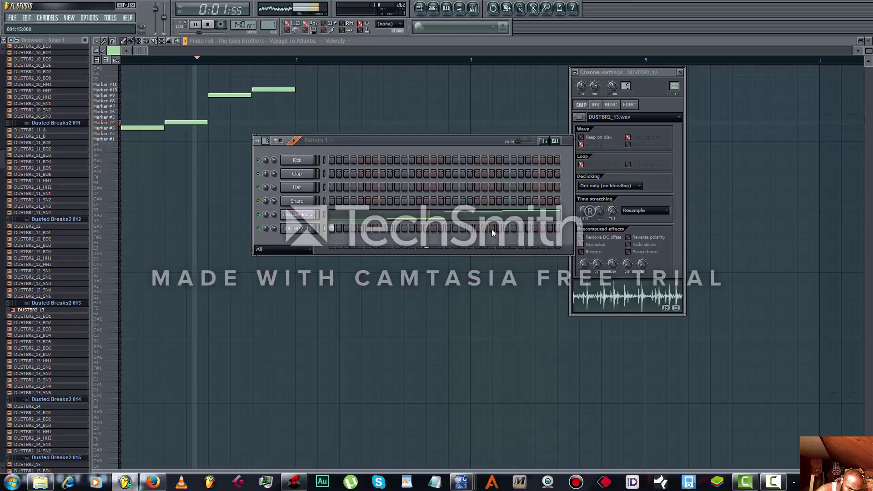
Step: Send the DUSTBR2_13 steps to the piano roll and open that channel's echo, arpeggiator and time settings
{"action": "right_click", "coordinate": [302, 231]}
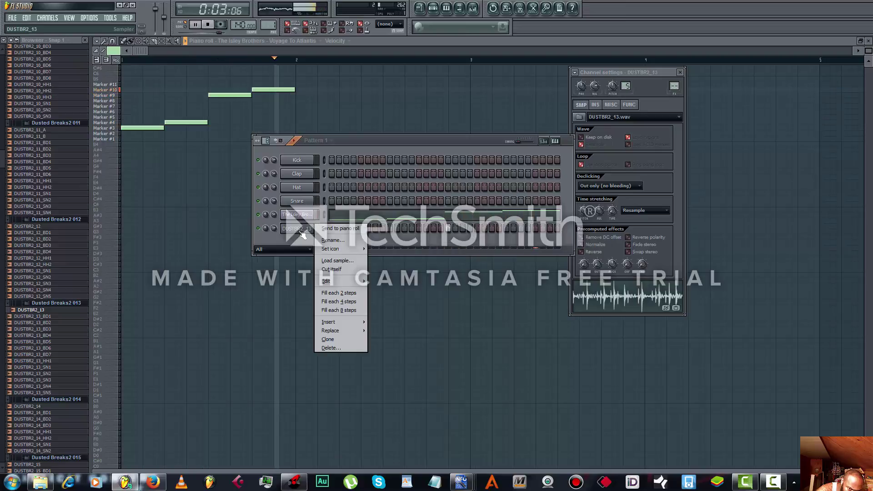
{"action": "left_click", "coordinate": [342, 228]}
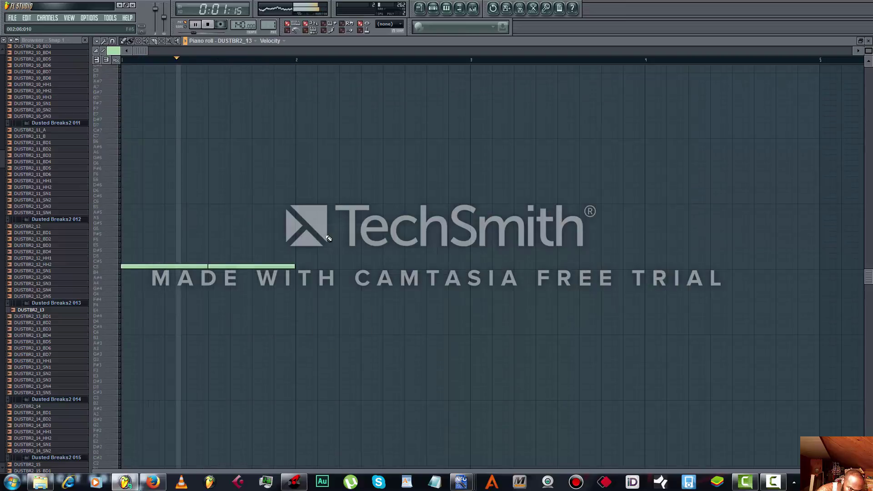
{"action": "left_click", "coordinate": [433, 9]}
{"action": "left_click", "coordinate": [300, 228]}
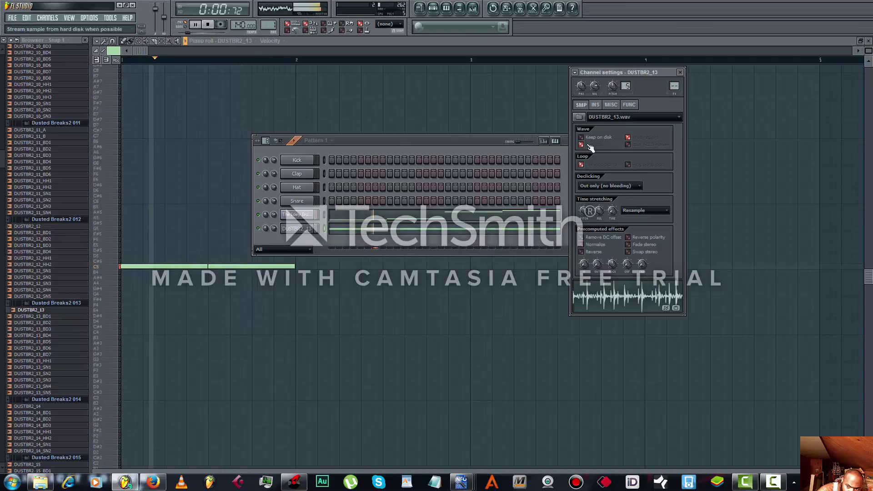
{"action": "left_click", "coordinate": [630, 106]}
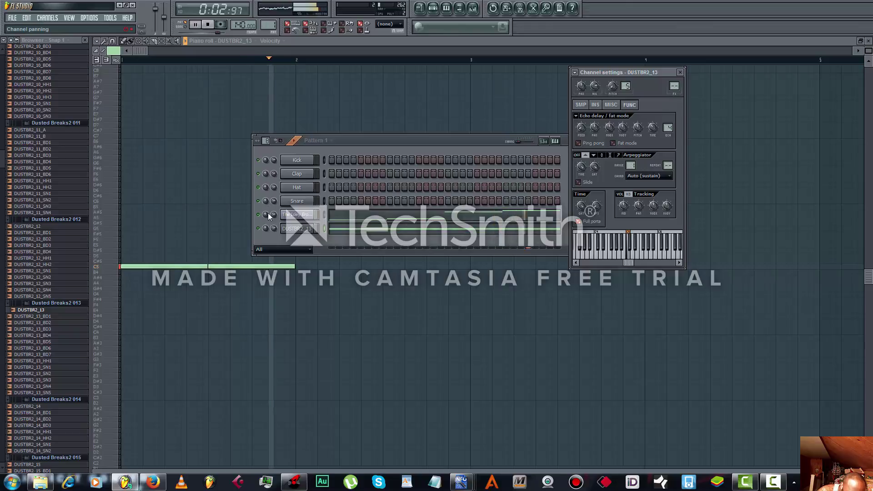
Step: In the Voyage To Atlantis piano roll, try Marker #9 as the first note, restore Marker #3 there, and move the third note to Marker #6
{"action": "scroll", "coordinate": [13, 110], "scroll_direction": "up", "scroll_amount": 15}
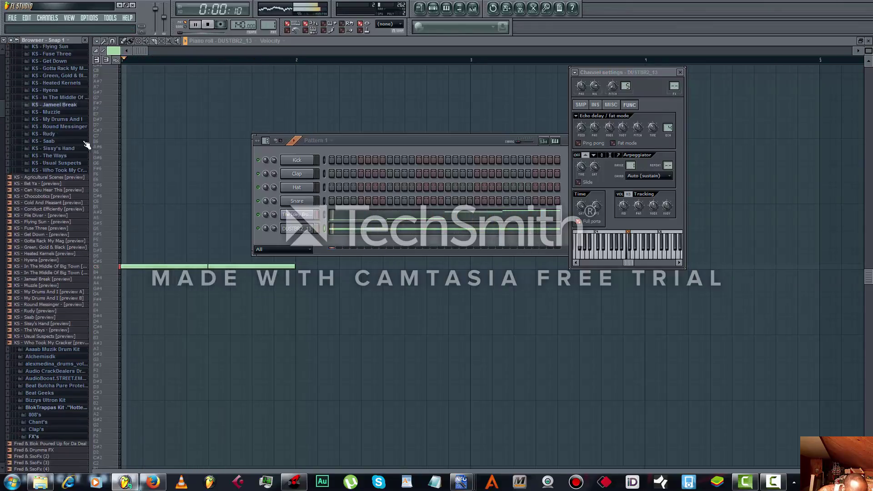
{"action": "left_click", "coordinate": [344, 217]}
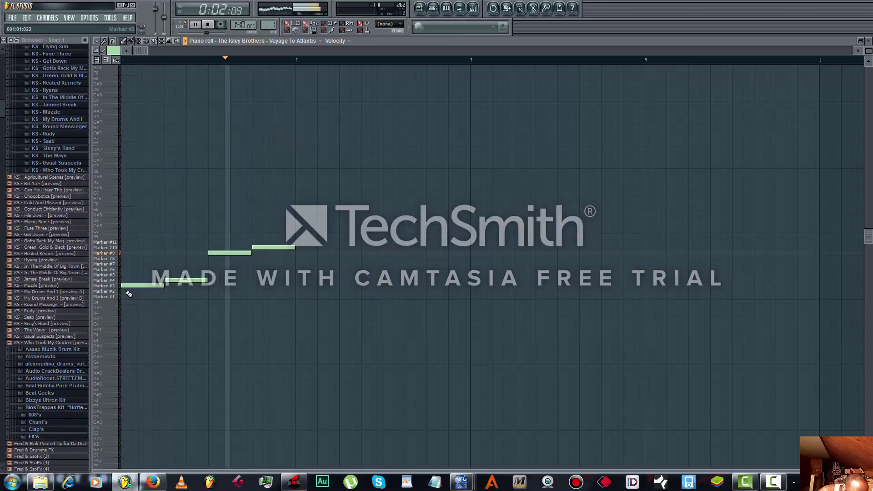
{"action": "mouse_move", "coordinate": [124, 286]}
{"action": "left_mouse_down"}
{"action": "mouse_move", "coordinate": [119, 260]}
{"action": "mouse_move", "coordinate": [129, 252]}
{"action": "left_mouse_up"}
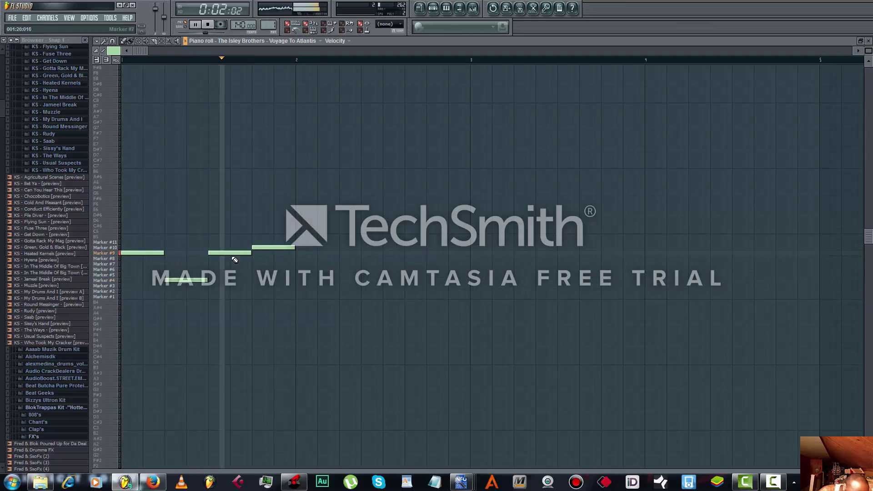
{"action": "left_click_drag", "start_coordinate": [228, 253], "coordinate": [228, 269]}
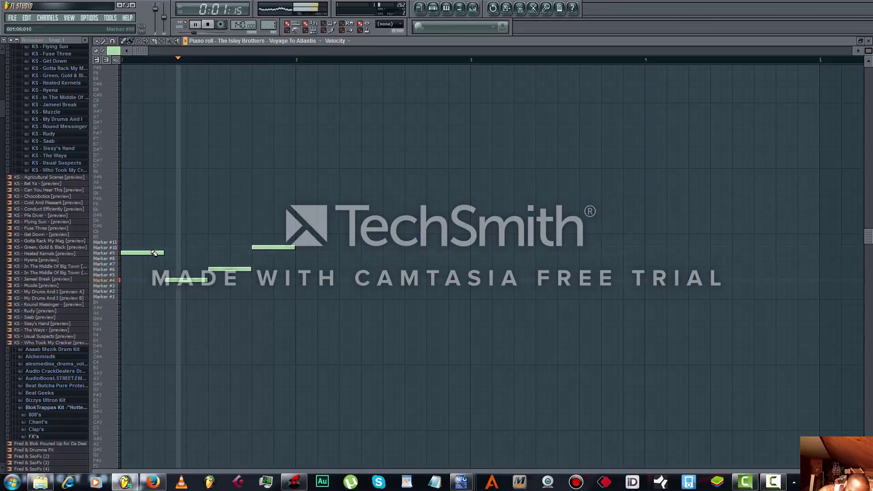
{"action": "left_click_drag", "start_coordinate": [142, 269], "coordinate": [122, 286]}
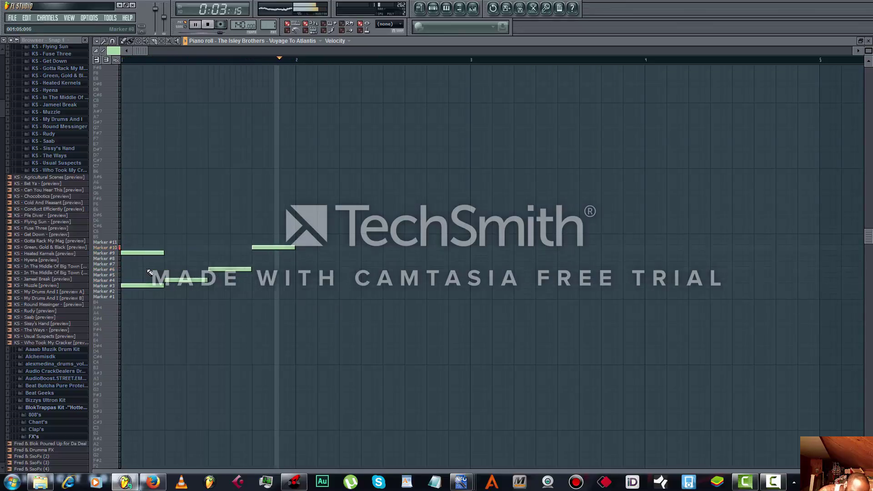
{"action": "right_click", "coordinate": [144, 253]}
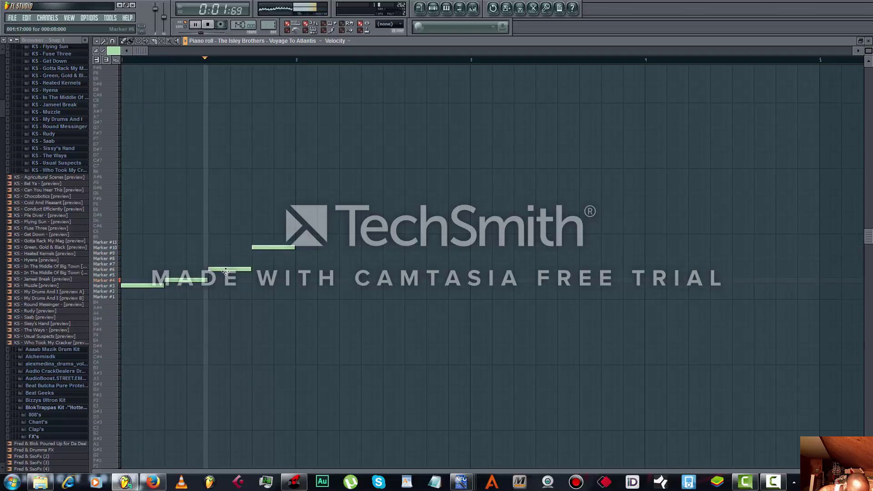
Step: Move the third note to Marker #5 and the fourth to Marker #6, trying and removing Marker #7 and #8 notes in bar 2
{"action": "left_click_drag", "start_coordinate": [226, 277], "coordinate": [226, 277]}
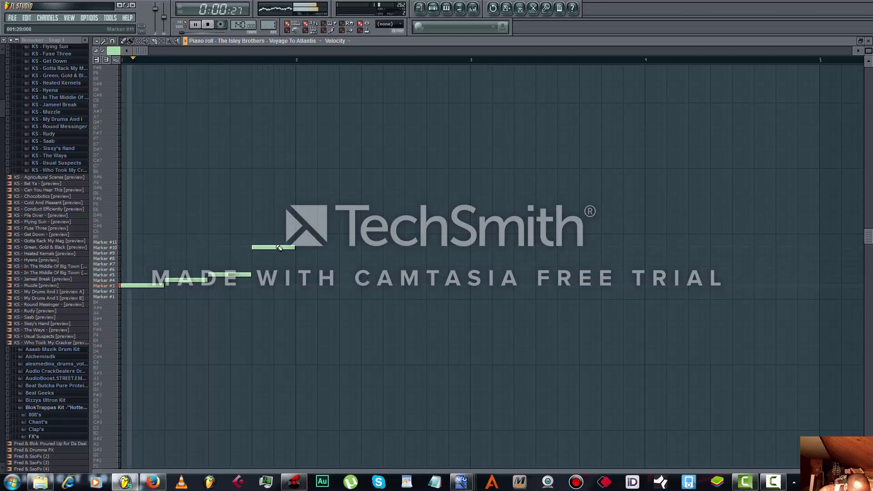
{"action": "left_click_drag", "start_coordinate": [272, 249], "coordinate": [271, 272]}
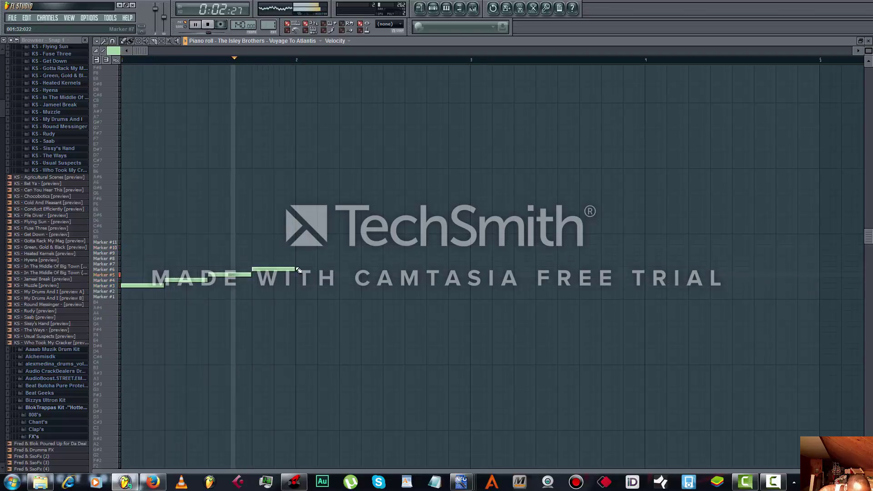
{"action": "left_click", "coordinate": [314, 263]}
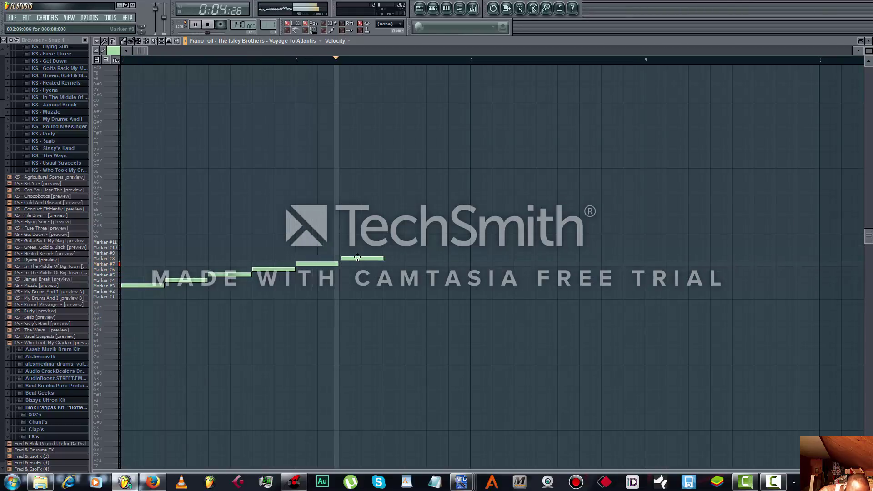
{"action": "right_click", "coordinate": [336, 264]}
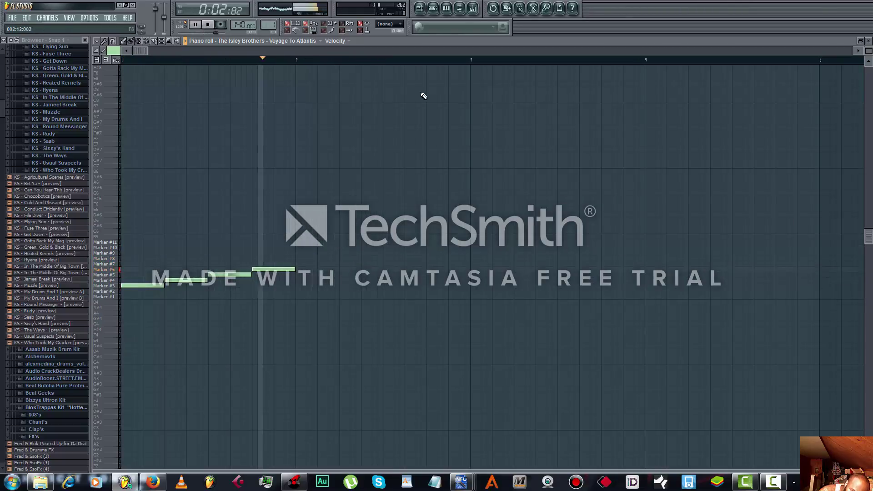
Step: Show the step sequencer and look through the drum kit folders for extra drum sounds, auditioning the Massacre kick
{"action": "left_click", "coordinate": [433, 9]}
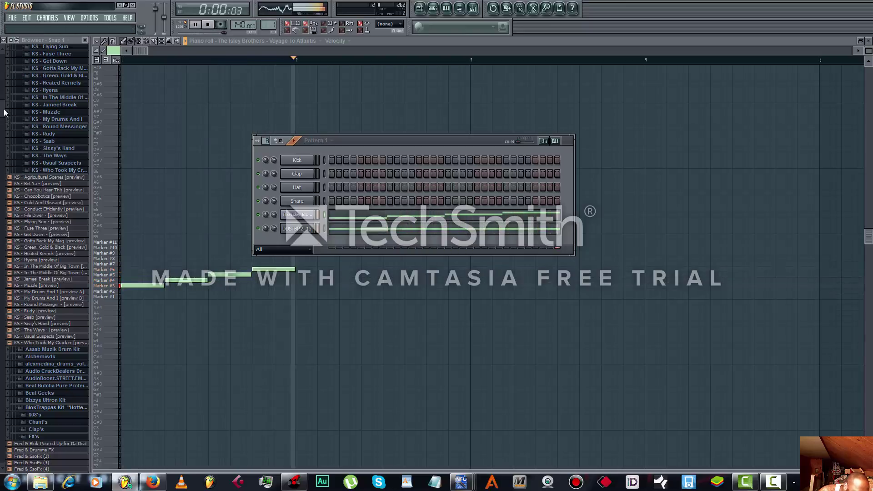
{"action": "left_click_drag", "start_coordinate": [5, 113], "coordinate": [3, 265]}
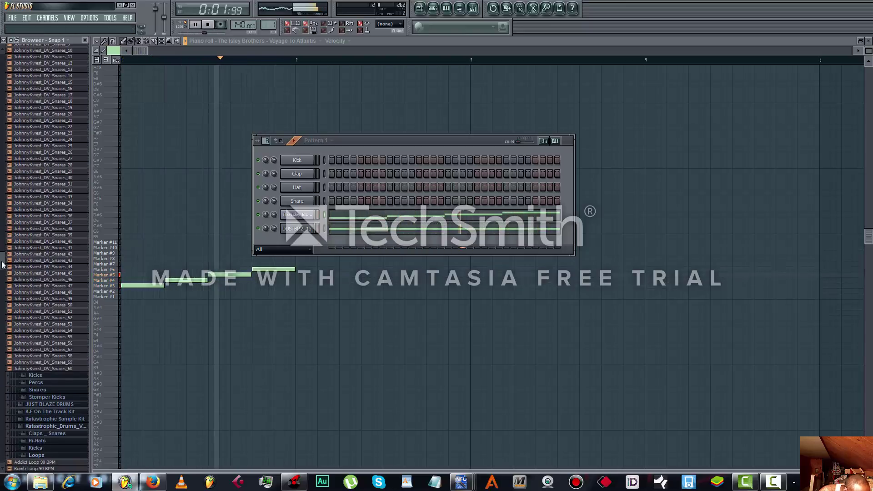
{"action": "left_click", "coordinate": [33, 448]}
{"action": "left_click", "coordinate": [28, 342]}
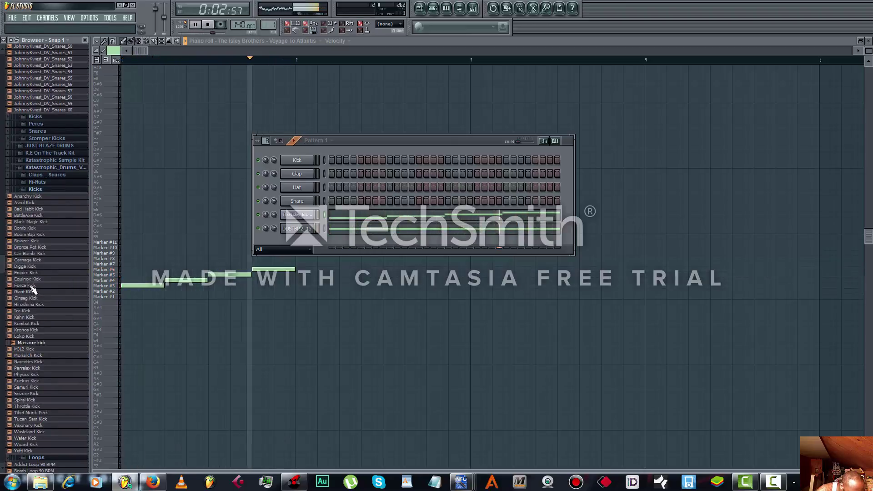
{"action": "left_click_drag", "start_coordinate": [3, 265], "coordinate": [4, 356]}
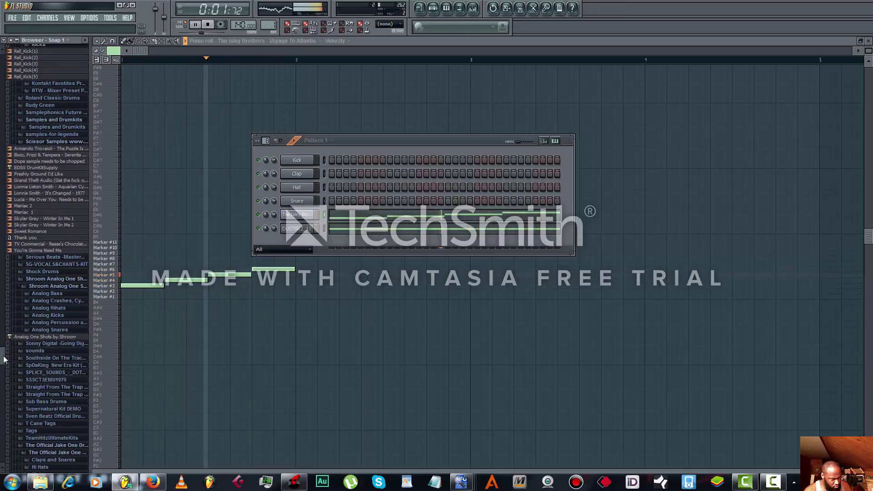
{"action": "left_click_drag", "start_coordinate": [3, 359], "coordinate": [17, 298]}
{"action": "scroll", "coordinate": [20, 286], "scroll_direction": "down", "scroll_amount": 20}
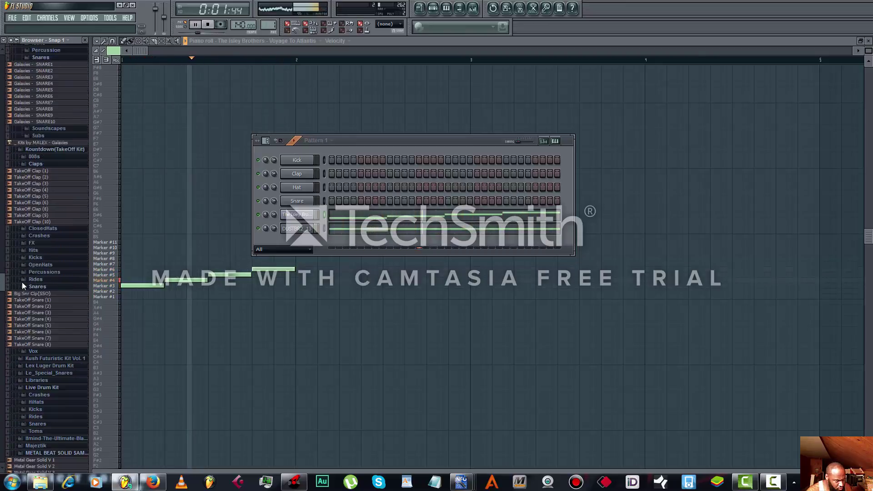
{"action": "scroll", "coordinate": [28, 266], "scroll_direction": "down", "scroll_amount": 15}
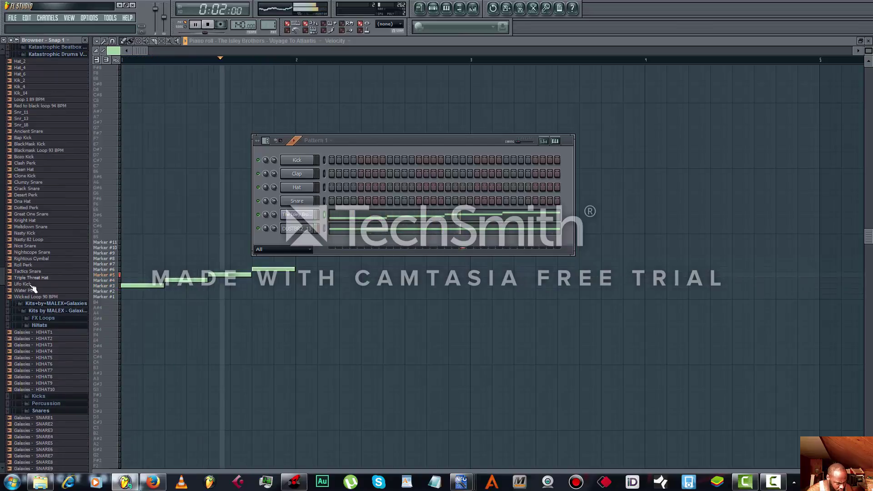
Step: Audition the Galaxies hi-hats and add HIHAT2 as a new channel triggered on step 1
{"action": "left_click", "coordinate": [43, 332]}
{"action": "left_click", "coordinate": [42, 345]}
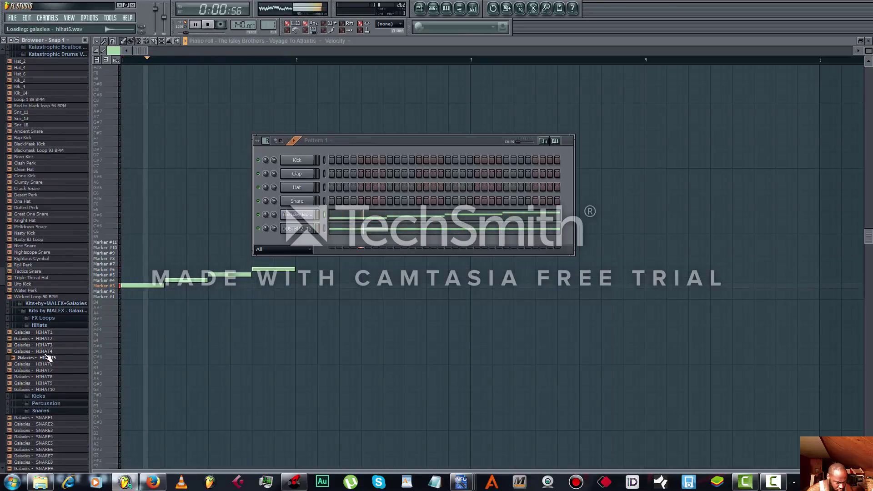
{"action": "left_click", "coordinate": [47, 333]}
{"action": "left_click", "coordinate": [50, 340]}
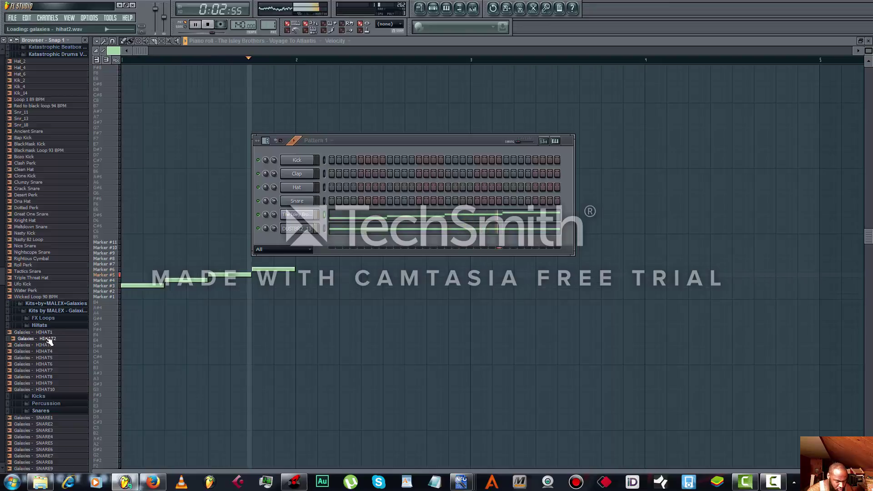
{"action": "left_click_drag", "start_coordinate": [91, 331], "coordinate": [286, 243]}
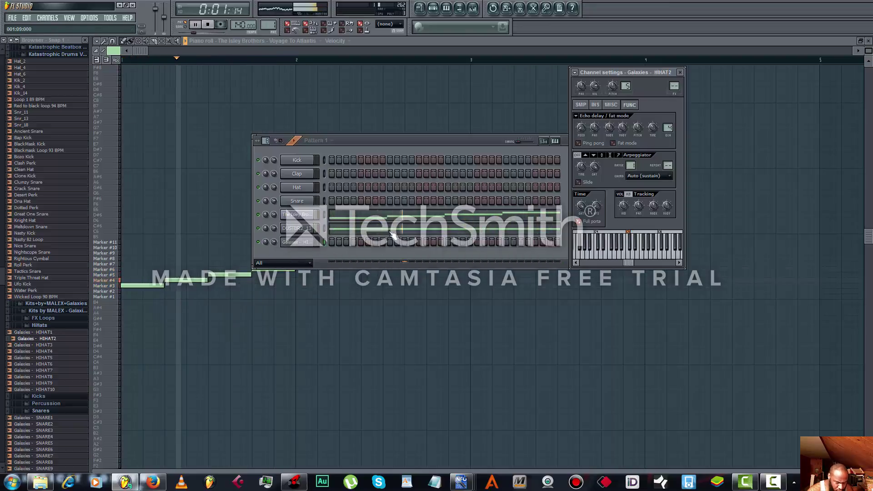
{"action": "left_click", "coordinate": [330, 243]}
Step: Add Galaxies HIHAT1 as a new channel on steps 1 and 7, and move the HIHAT2 hit to step 13
{"action": "left_click", "coordinate": [48, 332]}
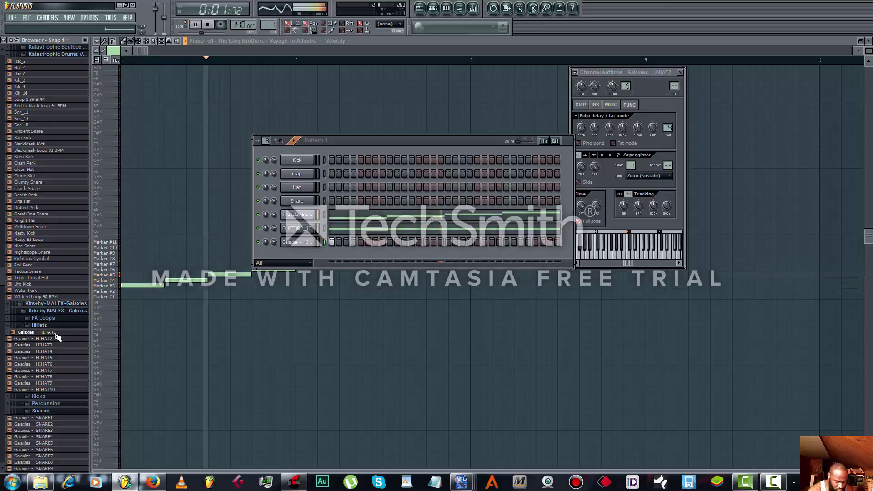
{"action": "left_click_drag", "start_coordinate": [50, 333], "coordinate": [301, 253]}
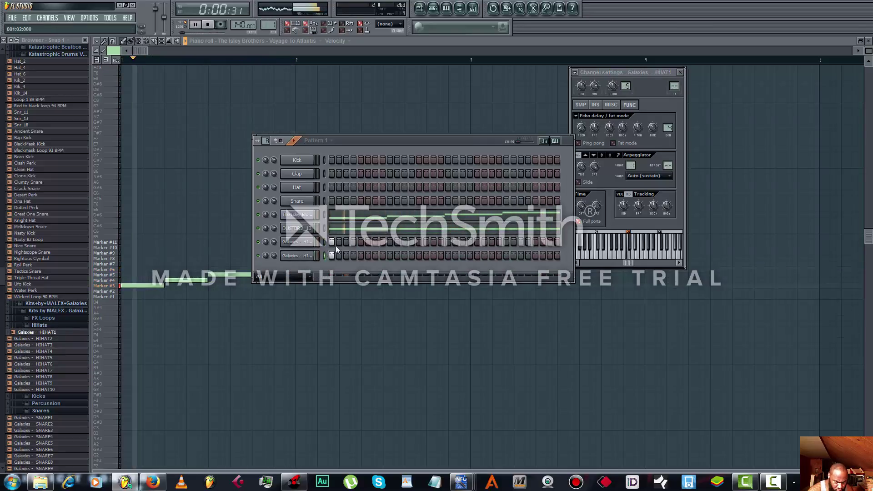
{"action": "left_click", "coordinate": [375, 255]}
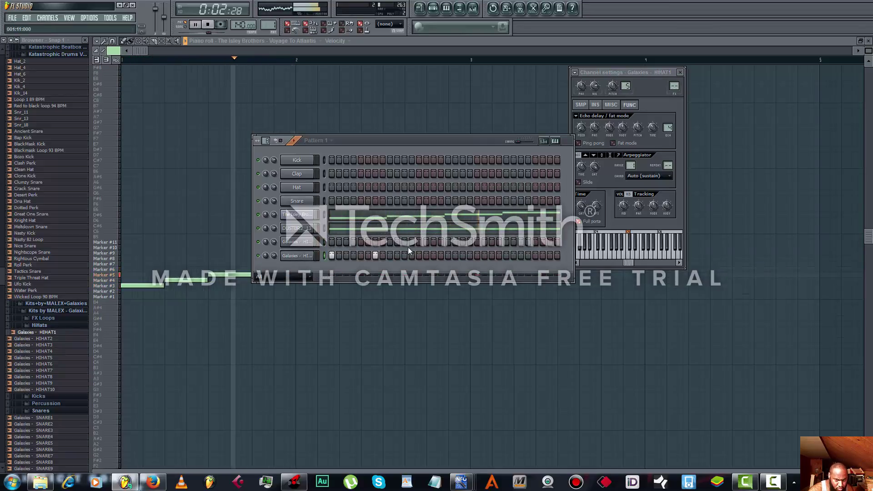
{"action": "left_click", "coordinate": [418, 242]}
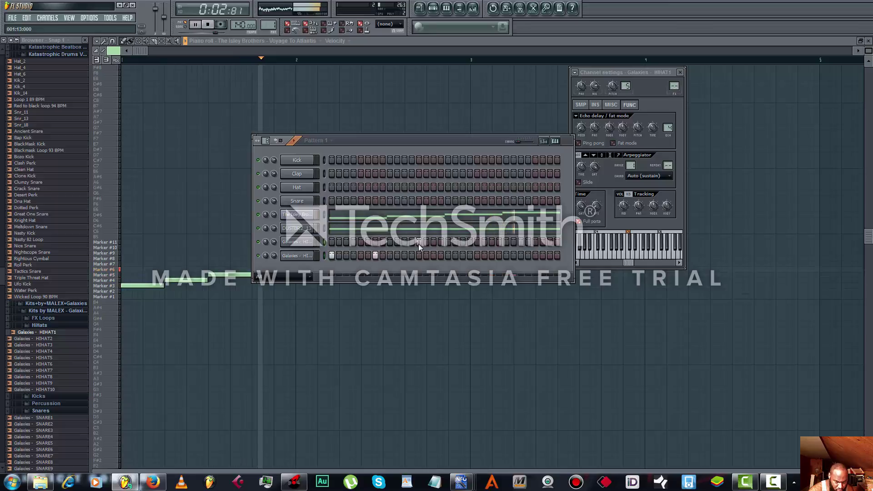
Step: Audition the Galaxies snares, load SNARE2 into the Snare channel and trigger it on steps 9 and 25
{"action": "left_click", "coordinate": [46, 418]}
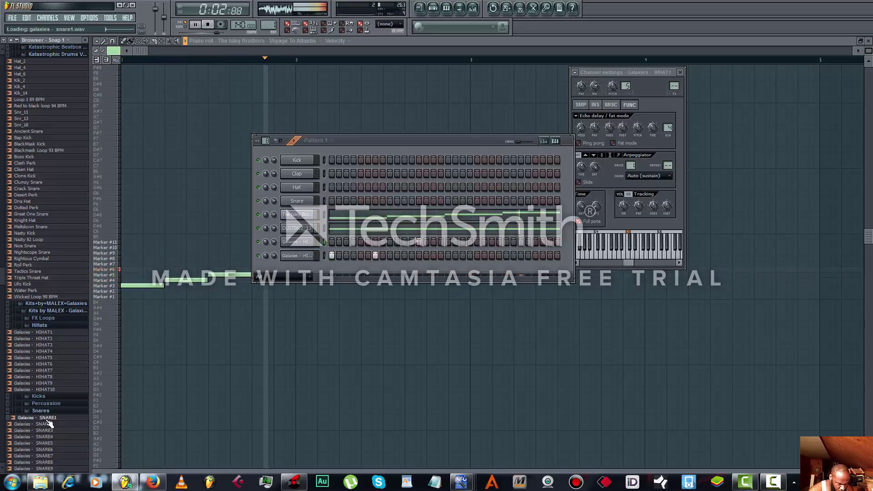
{"action": "scroll", "coordinate": [50, 429], "scroll_direction": "down", "scroll_amount": 3}
{"action": "left_click", "coordinate": [51, 368]}
{"action": "left_click", "coordinate": [52, 373]}
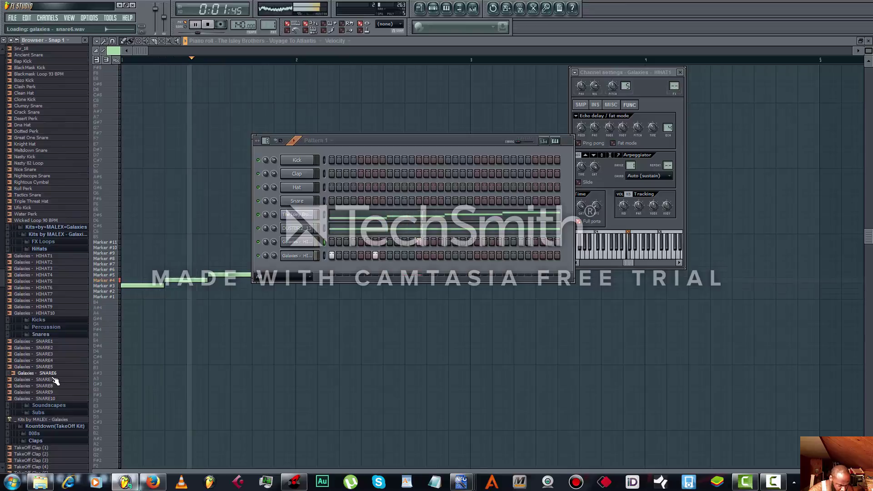
{"action": "left_click", "coordinate": [52, 380]}
{"action": "left_click", "coordinate": [53, 386]}
{"action": "left_click", "coordinate": [54, 398]}
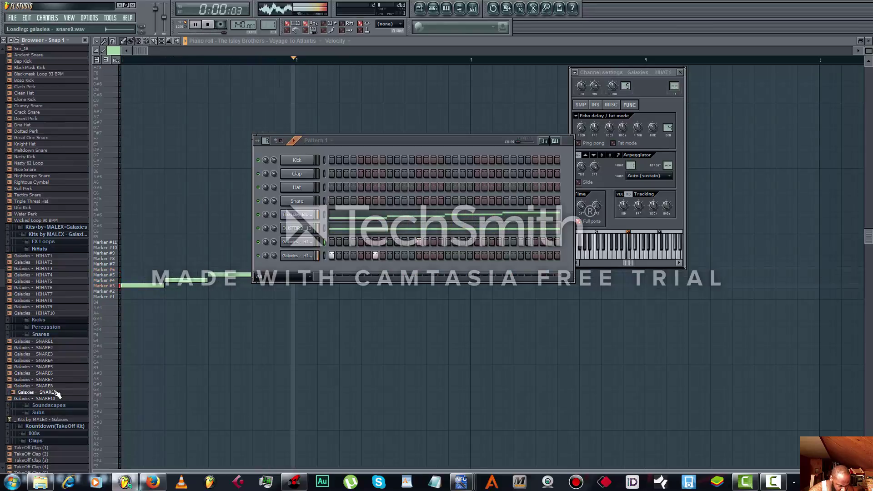
{"action": "left_click", "coordinate": [53, 348]}
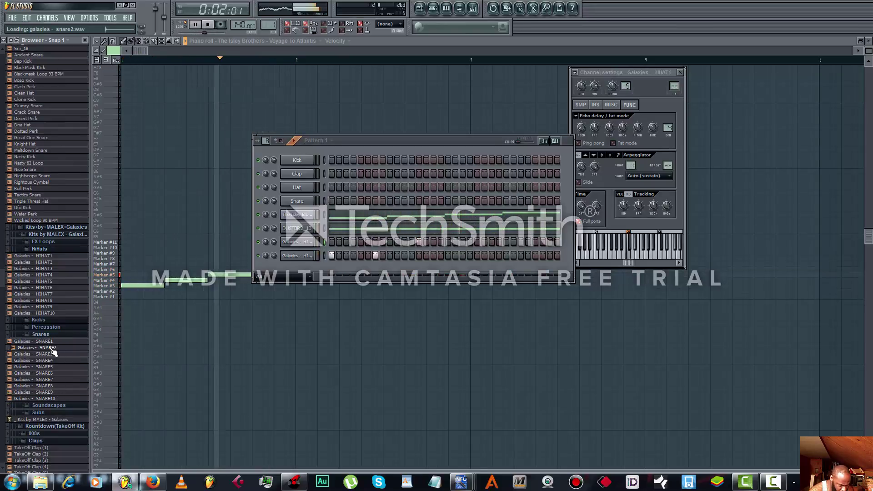
{"action": "left_click_drag", "start_coordinate": [53, 351], "coordinate": [305, 205]}
{"action": "left_click", "coordinate": [391, 201]}
{"action": "left_click", "coordinate": [506, 201]}
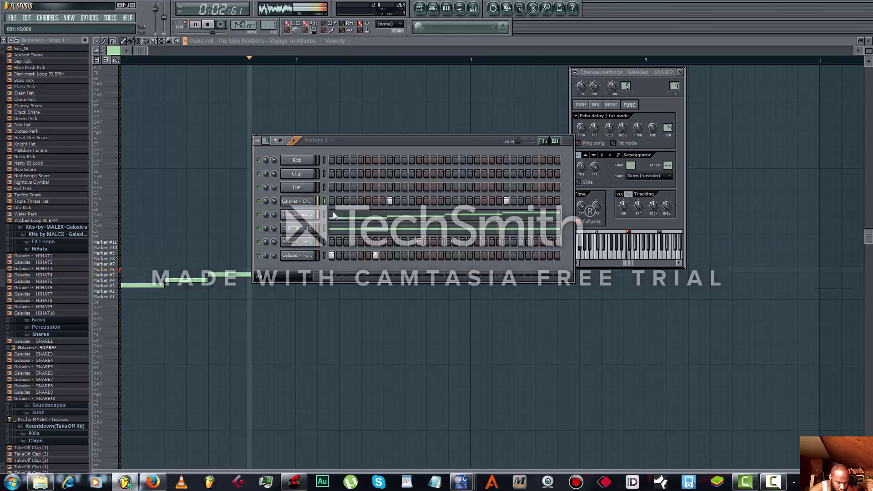
Step: Audition the Galaxies kicks and load KICK3 into the Kick channel
{"action": "left_click", "coordinate": [40, 335]}
{"action": "left_click", "coordinate": [41, 320]}
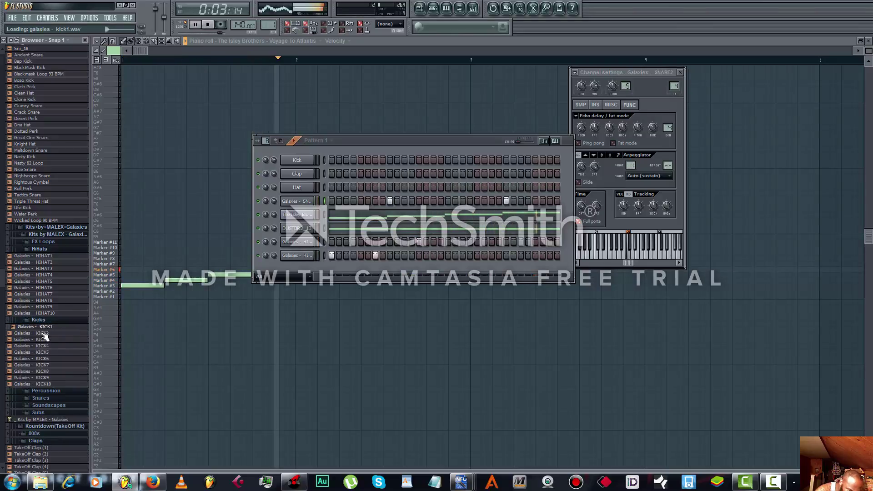
{"action": "left_click", "coordinate": [44, 352]}
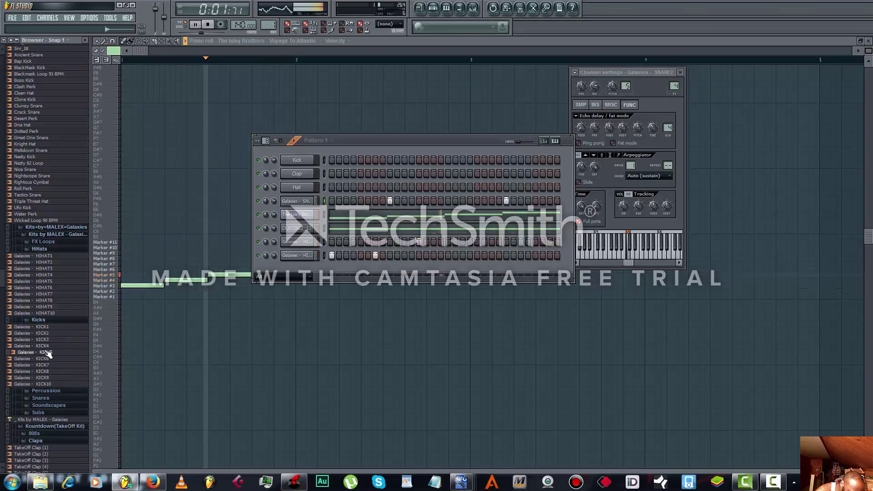
{"action": "left_click", "coordinate": [58, 339]}
{"action": "left_click_drag", "start_coordinate": [302, 162], "coordinate": [303, 162]}
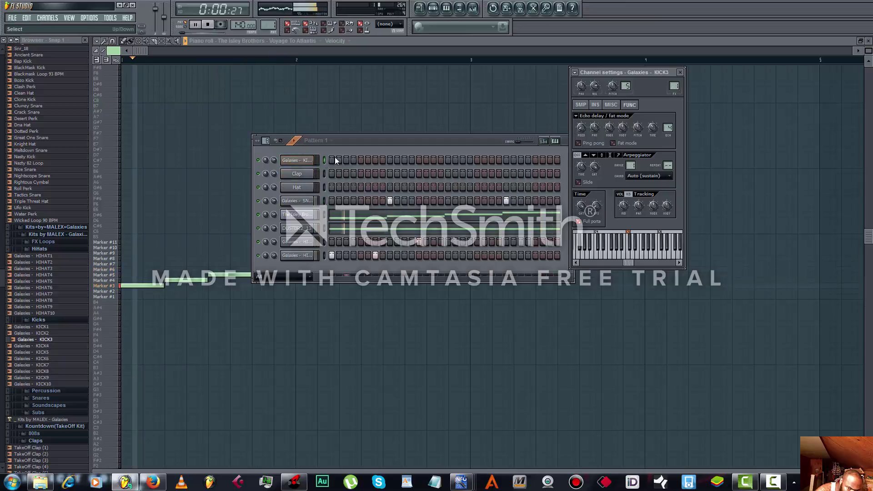
Step: Program the KICK3 channel on steps 1, 7, 8, 15 and 27, trying step 19 before removing it
{"action": "left_click", "coordinate": [333, 160]}
{"action": "left_click_drag", "start_coordinate": [375, 161], "coordinate": [381, 161]}
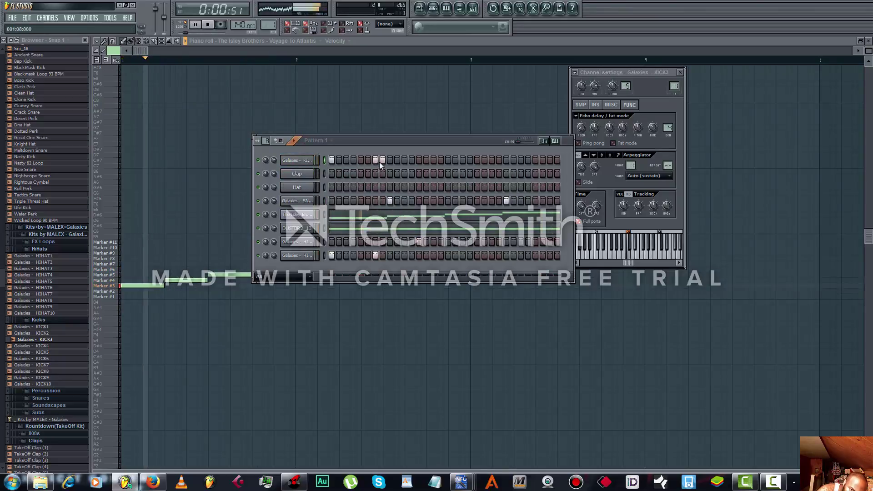
{"action": "left_click", "coordinate": [463, 161]}
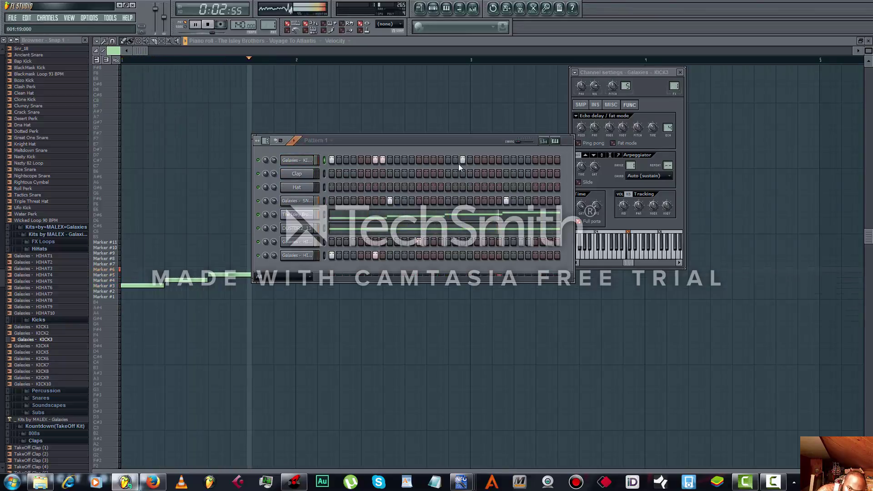
{"action": "right_click", "coordinate": [463, 161]}
{"action": "left_click", "coordinate": [434, 160]}
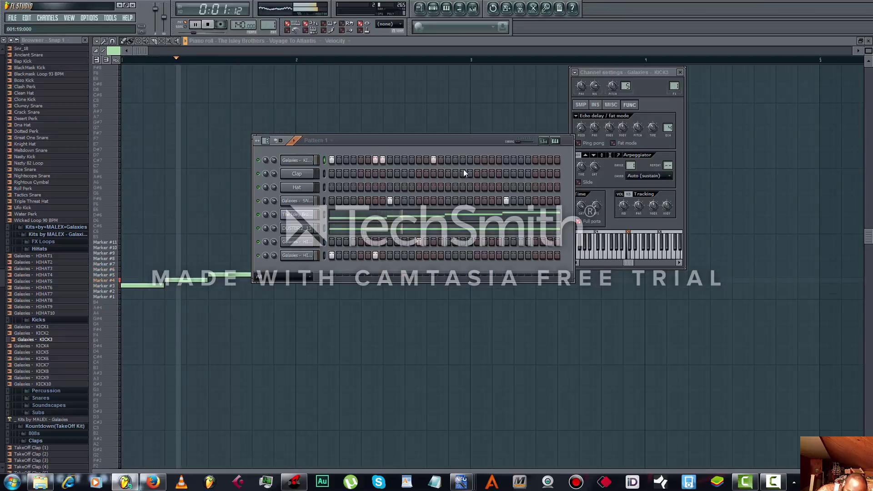
{"action": "left_click", "coordinate": [522, 160]}
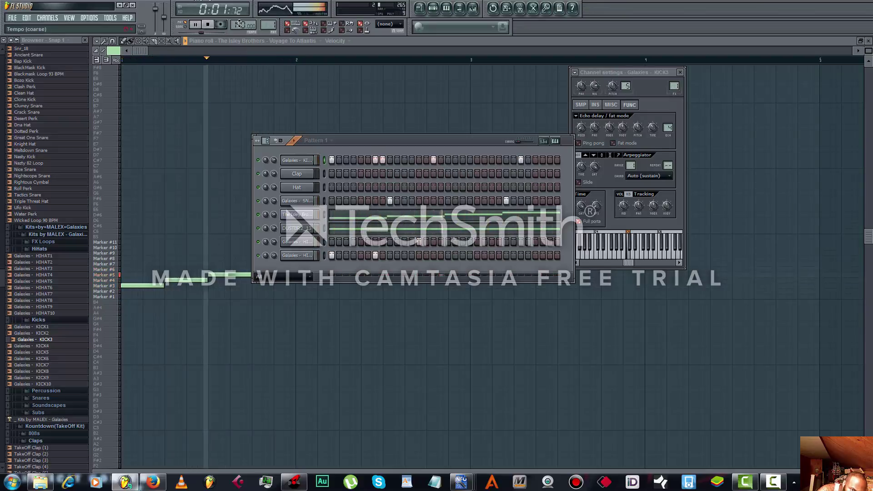
Step: Try a tempo of 177 BPM, adjust the main pitch slider and set the tempo to 155 BPM
{"action": "mouse_move", "coordinate": [238, 26]}
{"action": "left_mouse_down"}
{"action": "mouse_move", "coordinate": [239, 40]}
{"action": "mouse_move", "coordinate": [239, 0]}
{"action": "mouse_move", "coordinate": [239, 24]}
{"action": "left_mouse_up"}
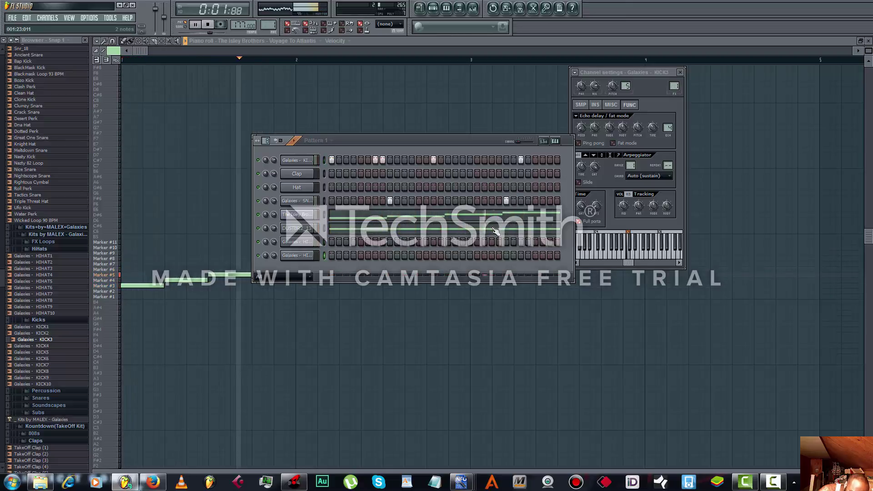
{"action": "left_click", "coordinate": [304, 217]}
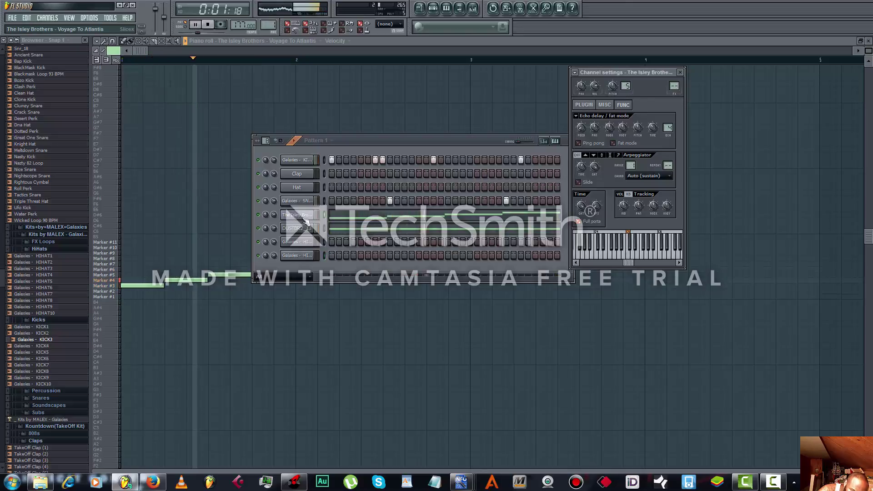
{"action": "left_click_drag", "start_coordinate": [164, 18], "coordinate": [164, 21]}
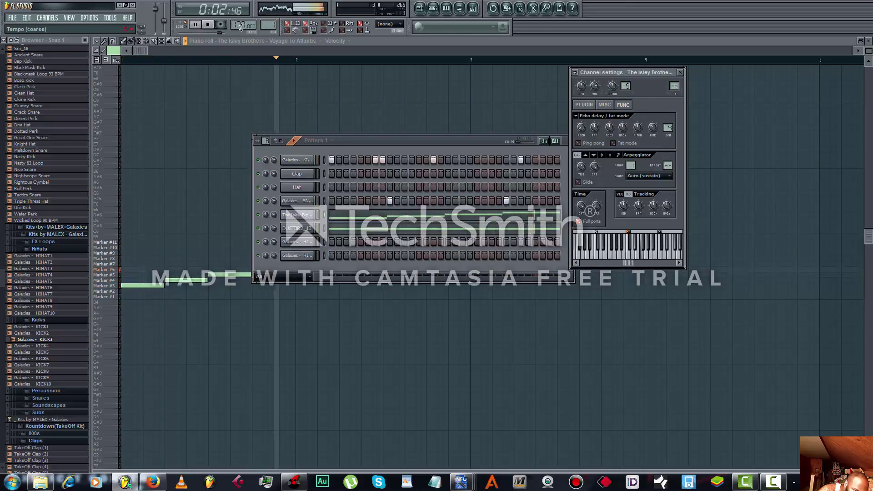
{"action": "left_click_drag", "start_coordinate": [240, 25], "coordinate": [240, 35]}
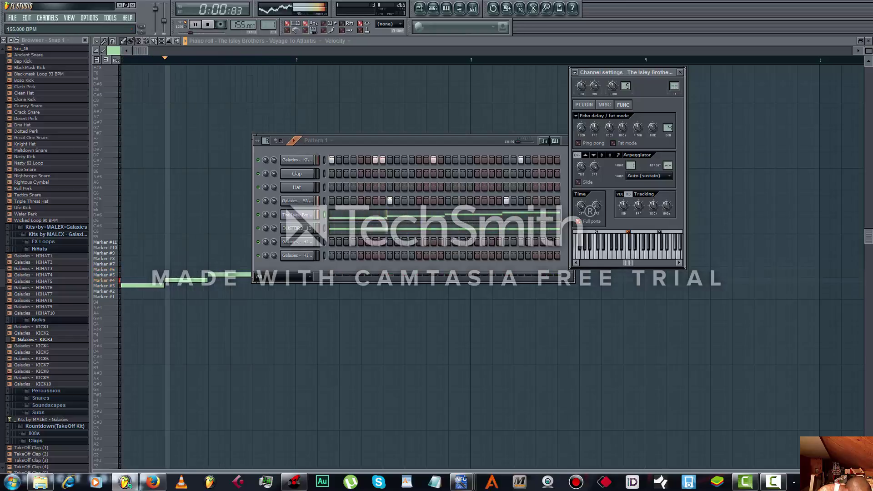
Step: Select all the chop notes in the Voyage To Atlantis piano roll and raise the run through Marker #7 and #9 to start on Marker #10
{"action": "left_click", "coordinate": [304, 228]}
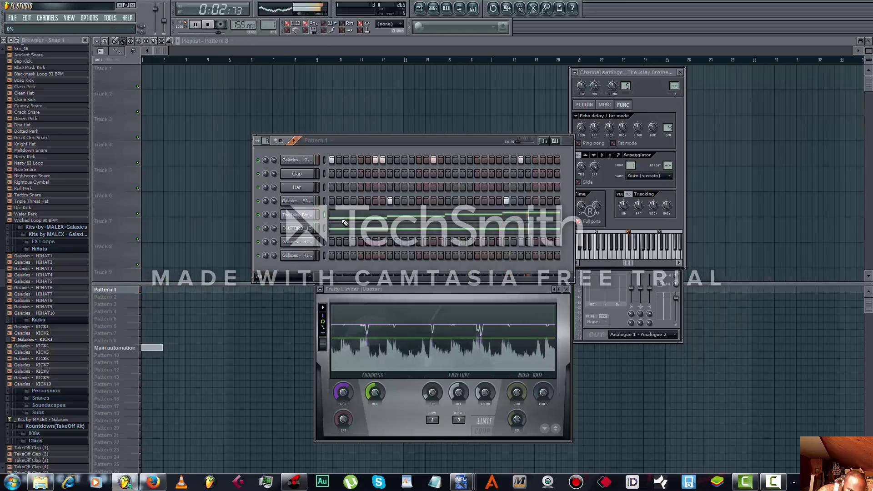
{"action": "left_click", "coordinate": [340, 216]}
{"action": "key", "text": "ctrl+a"}
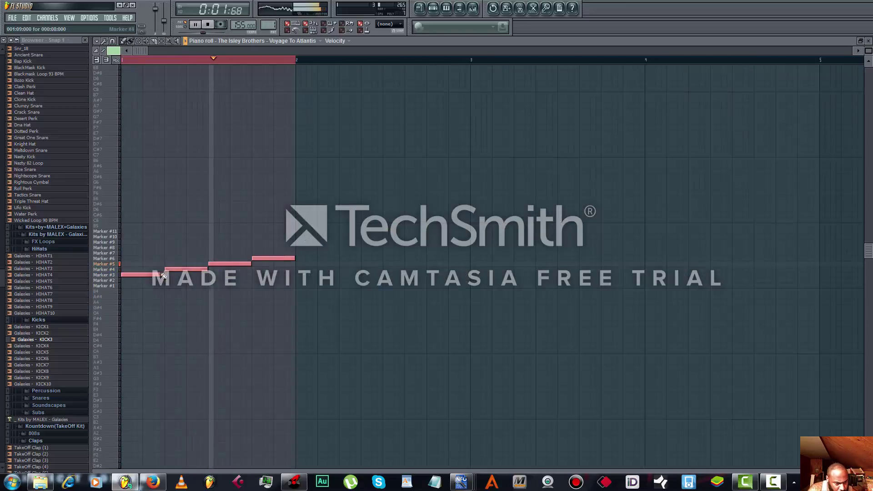
{"action": "left_click_drag", "start_coordinate": [149, 267], "coordinate": [142, 256]}
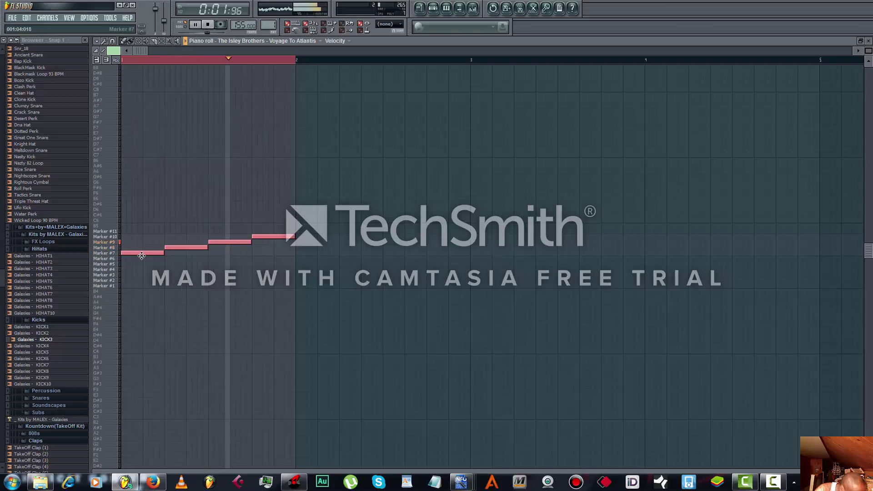
{"action": "left_click_drag", "start_coordinate": [143, 258], "coordinate": [143, 242]}
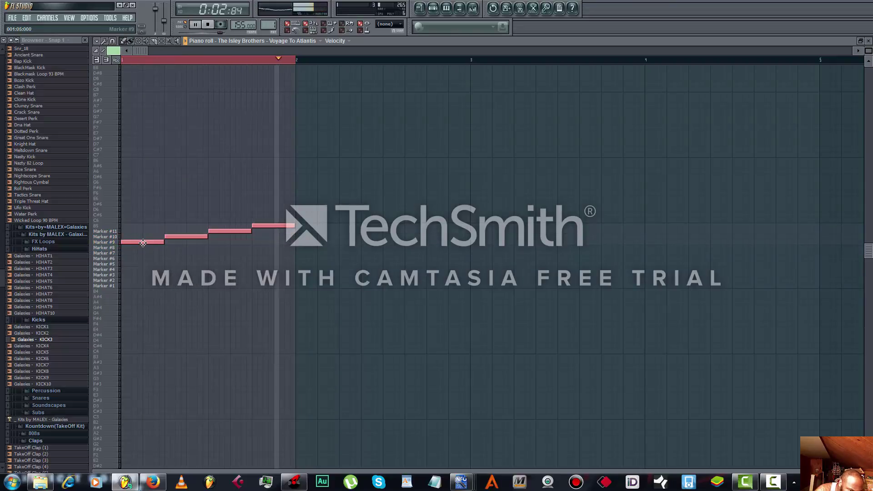
{"action": "left_click_drag", "start_coordinate": [143, 242], "coordinate": [142, 235]}
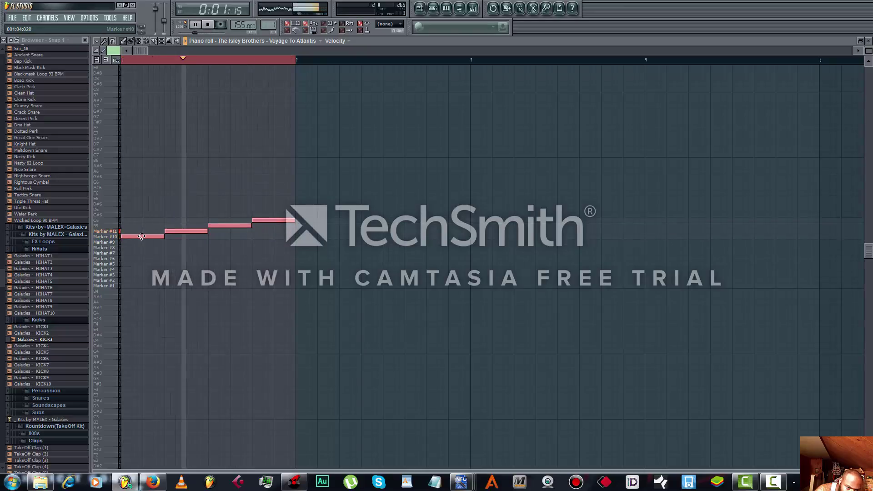
Step: Try the chop run from lower markers, place it starting on Marker #7 and set the tempo to 136 BPM
{"action": "left_click_drag", "start_coordinate": [141, 236], "coordinate": [141, 274]}
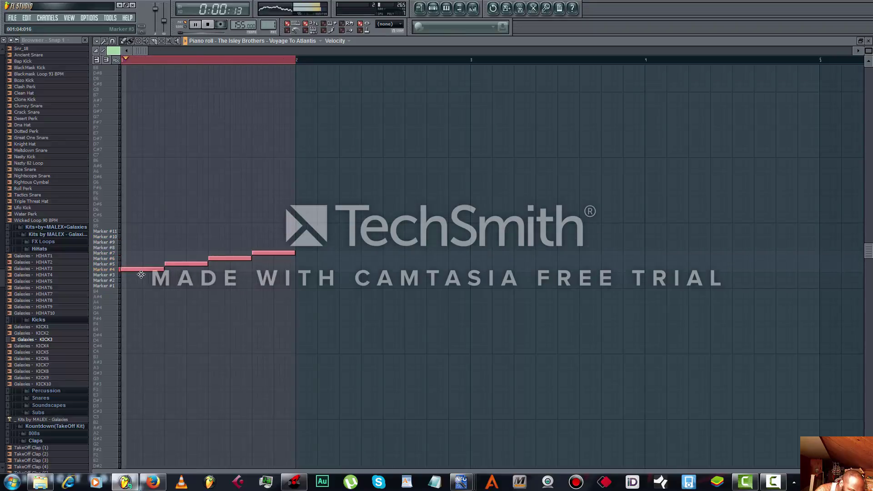
{"action": "left_click_drag", "start_coordinate": [141, 274], "coordinate": [139, 285]}
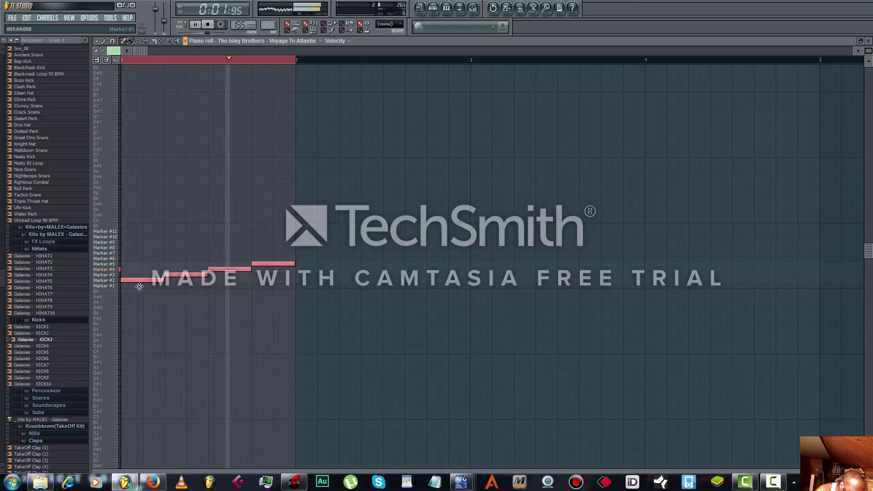
{"action": "left_click_drag", "start_coordinate": [139, 287], "coordinate": [129, 255]}
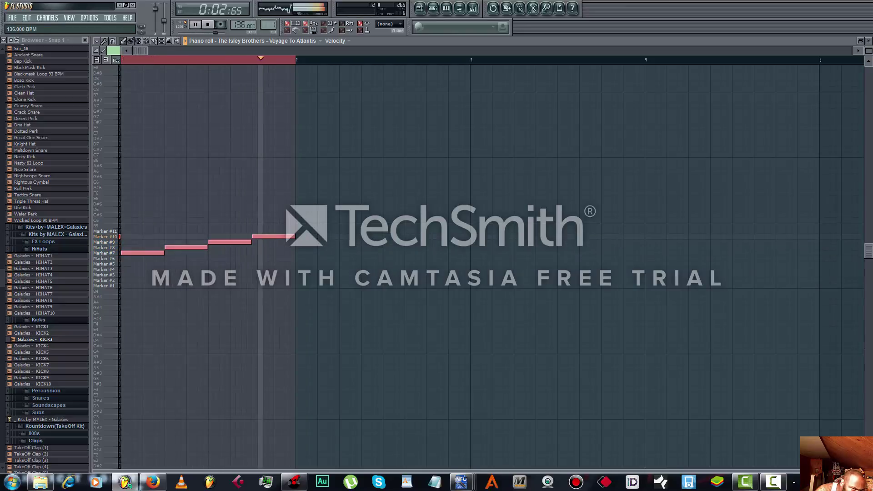
{"action": "left_click", "coordinate": [421, 10]}
{"action": "left_click", "coordinate": [433, 11]}
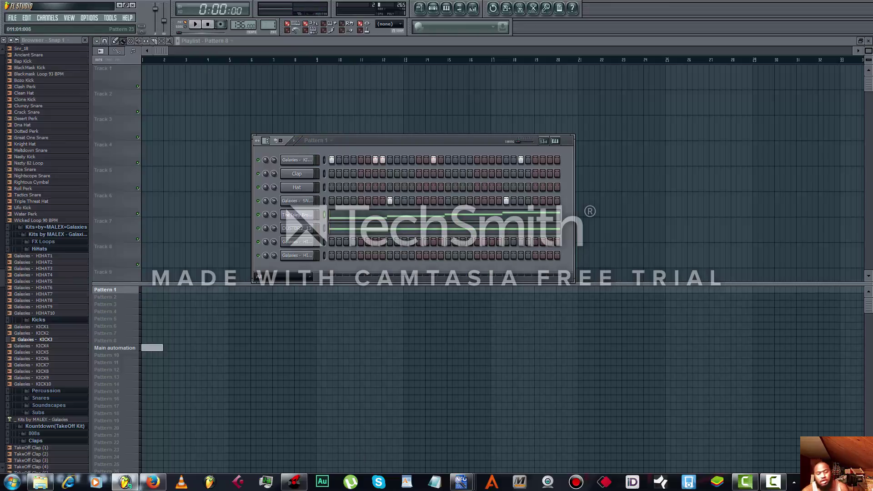
Step: Open the recent project gun smoke.flp without saving the current one and start playback
{"action": "left_click", "coordinate": [773, 483]}
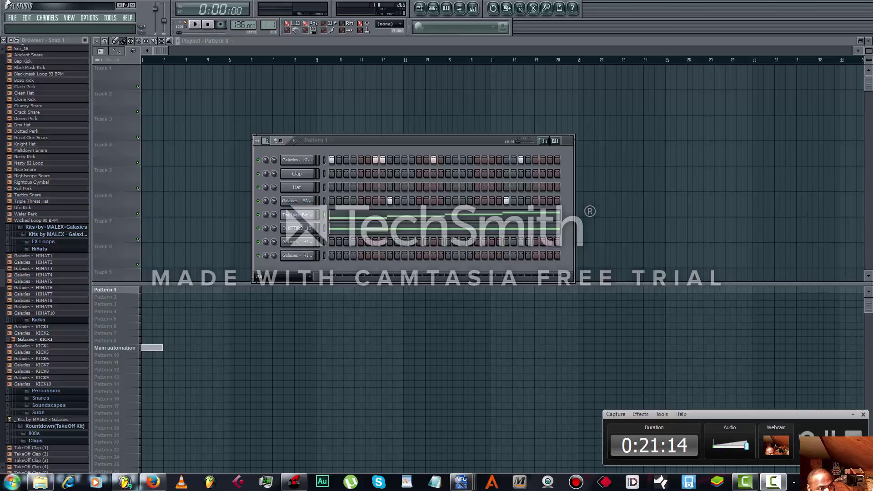
{"action": "left_click", "coordinate": [14, 17]}
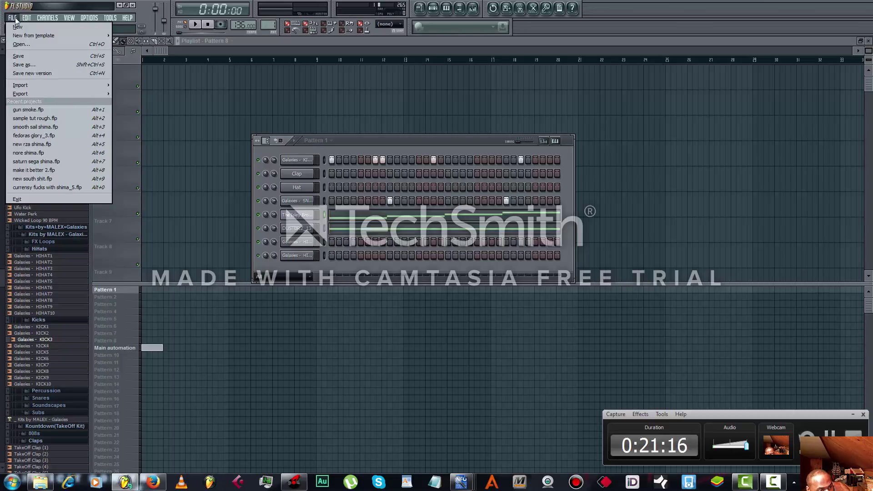
{"action": "left_click", "coordinate": [29, 112]}
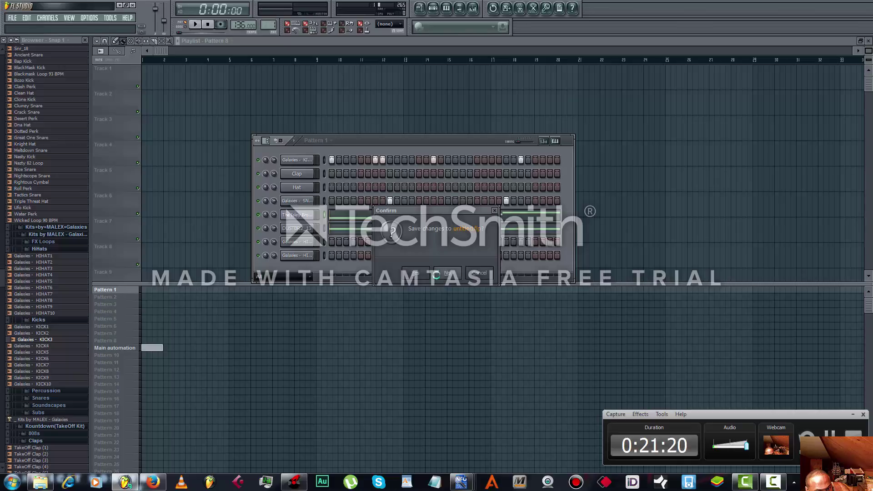
{"action": "left_click", "coordinate": [198, 29]}
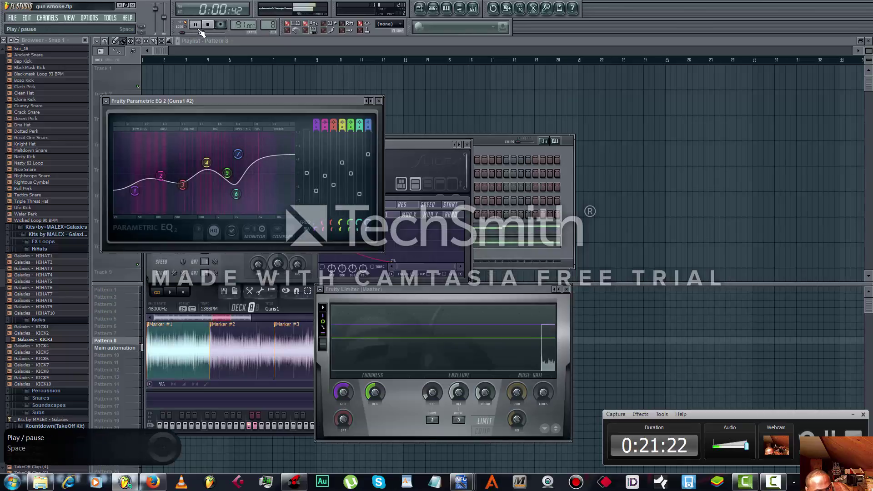
Step: Bring the step sequencer forward, open the DUSTBR2_13 channel's settings and adjust its pitch
{"action": "left_click", "coordinate": [478, 146]}
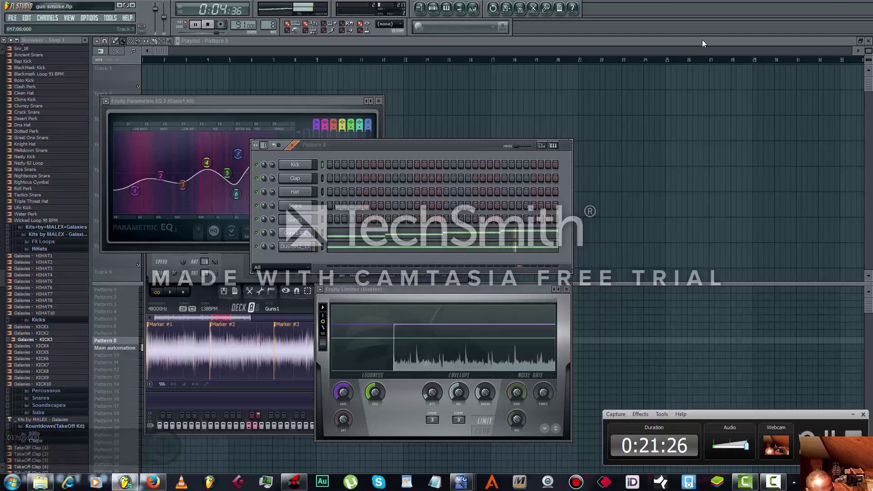
{"action": "left_click", "coordinate": [291, 247]}
{"action": "left_click_drag", "start_coordinate": [615, 88], "coordinate": [615, 92]}
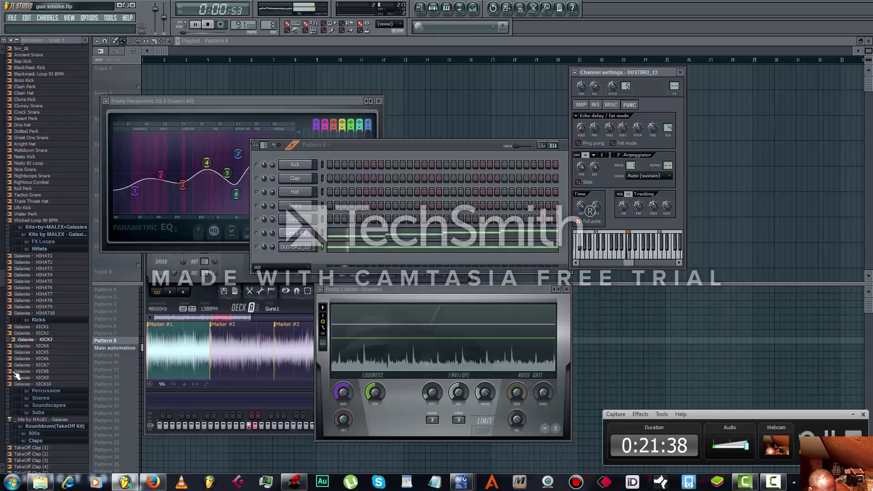
Step: Load the Galaxies KICK4 sample into the Kick channel and trigger it on step 1
{"action": "left_click", "coordinate": [46, 346]}
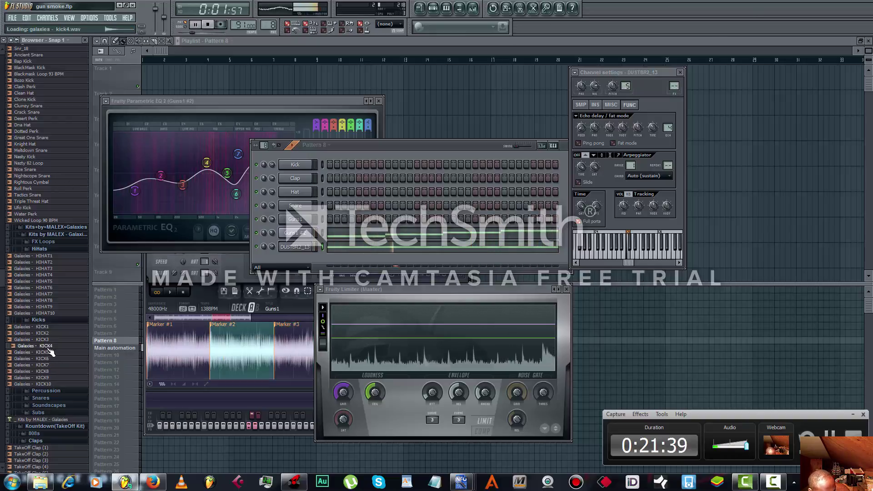
{"action": "left_click_drag", "start_coordinate": [319, 167], "coordinate": [306, 167]}
{"action": "left_click", "coordinate": [329, 165]}
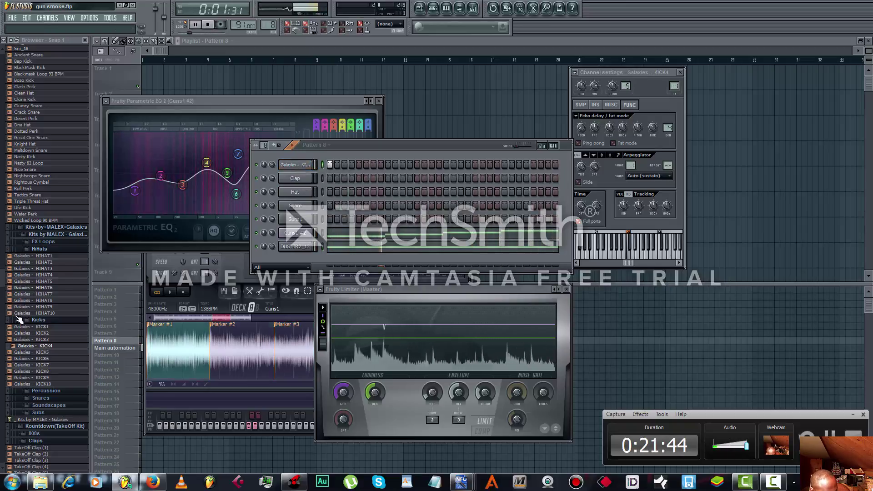
Step: Audition the Galaxies snares, try SNARE4 in the Snare channel and replace it with SNARE2
{"action": "left_click", "coordinate": [40, 398]}
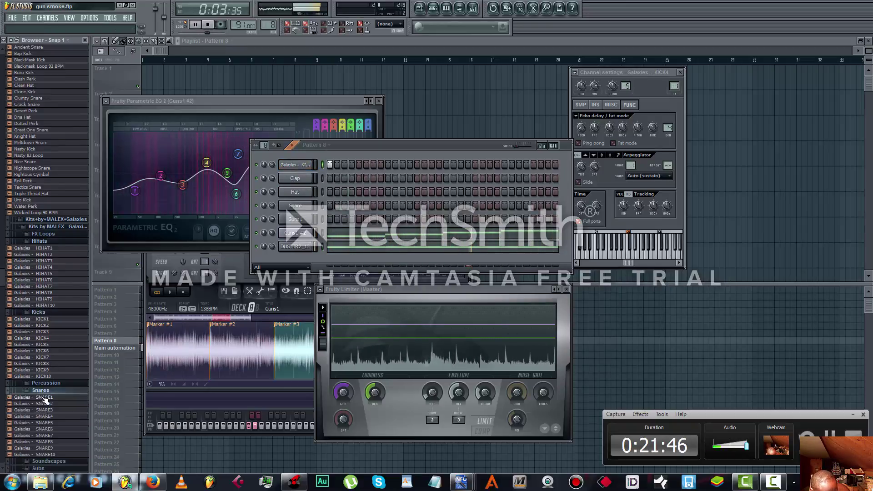
{"action": "left_click", "coordinate": [46, 400]}
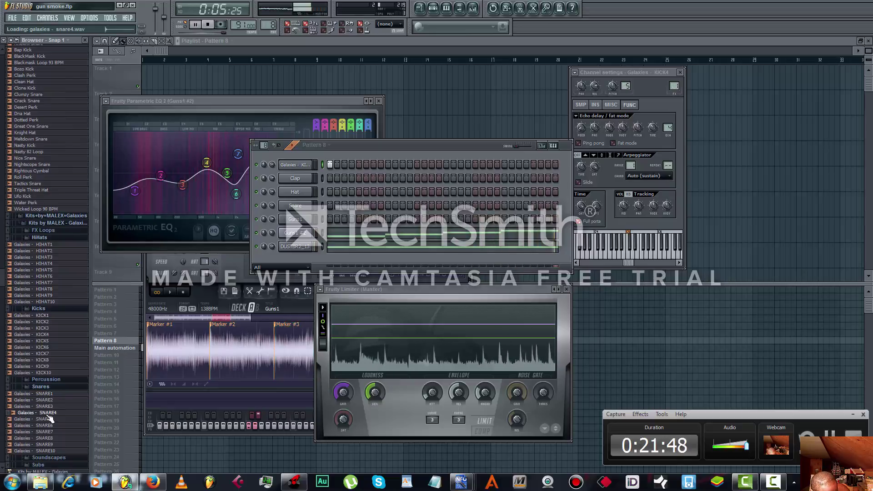
{"action": "left_click", "coordinate": [50, 419]}
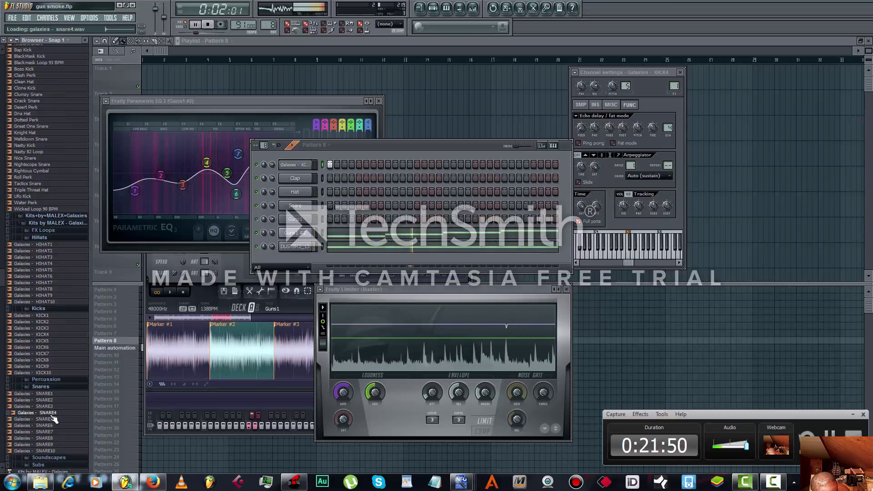
{"action": "left_click_drag", "start_coordinate": [55, 414], "coordinate": [290, 223]}
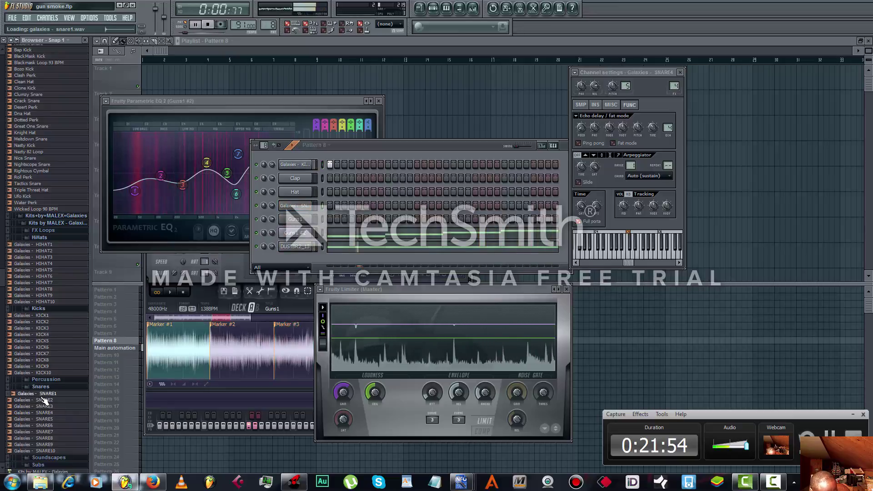
{"action": "left_click_drag", "start_coordinate": [46, 403], "coordinate": [276, 295]}
{"action": "left_click_drag", "start_coordinate": [304, 223], "coordinate": [303, 217]}
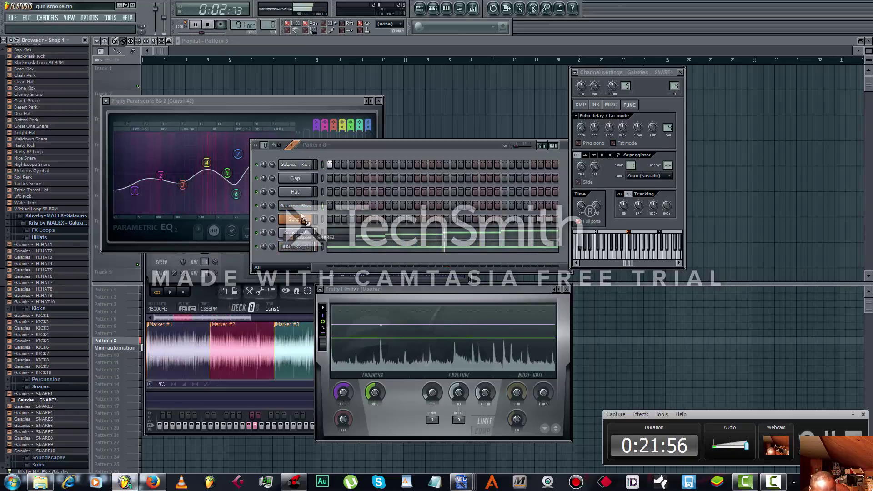
Step: Try the SNARE2 channel on steps 9 and 25, clear them and trigger it on steps 5, 13, 21 and 29
{"action": "left_click", "coordinate": [504, 205]}
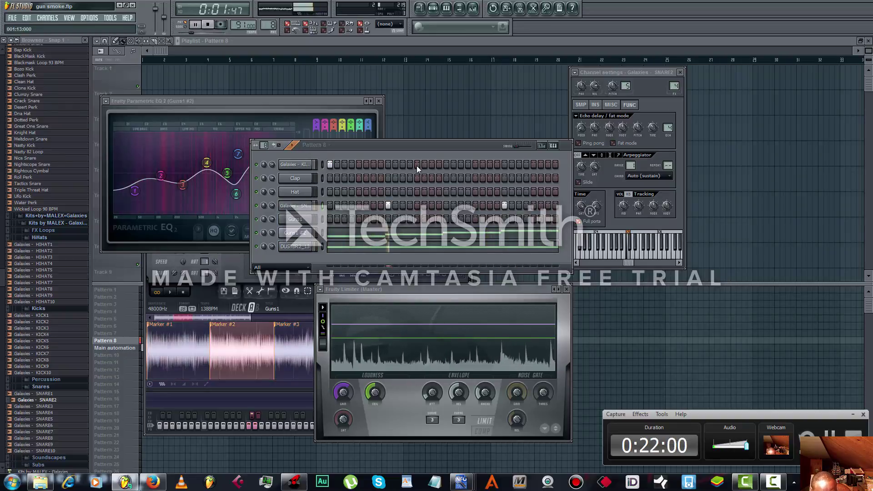
{"action": "left_click", "coordinate": [388, 205]}
{"action": "left_click", "coordinate": [358, 206]}
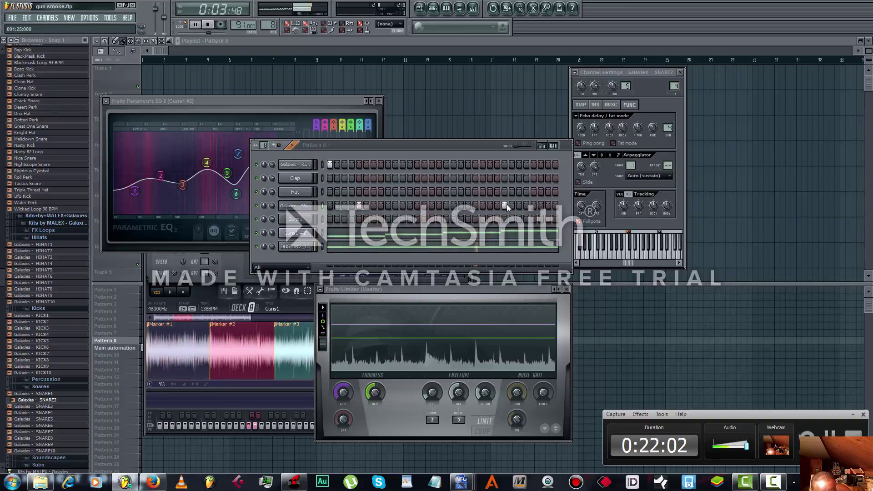
{"action": "left_click", "coordinate": [504, 205]}
{"action": "left_click", "coordinate": [417, 206]}
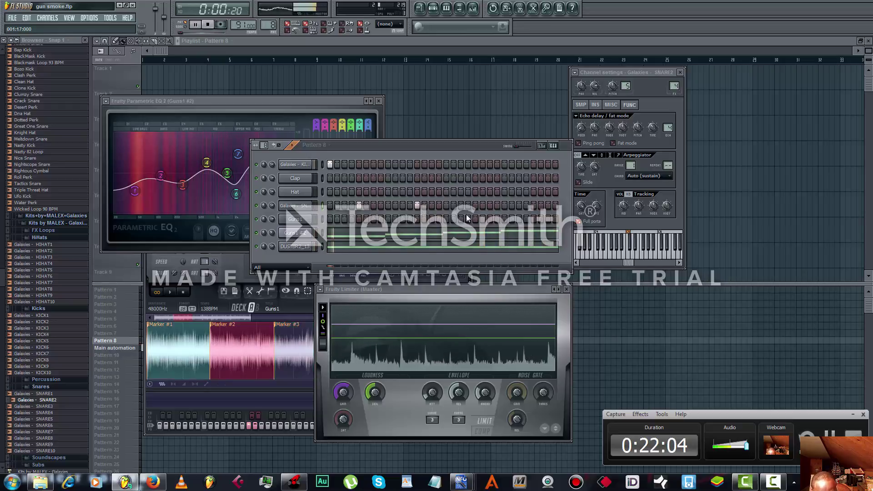
{"action": "left_click", "coordinate": [475, 205]}
{"action": "left_click", "coordinate": [533, 206]}
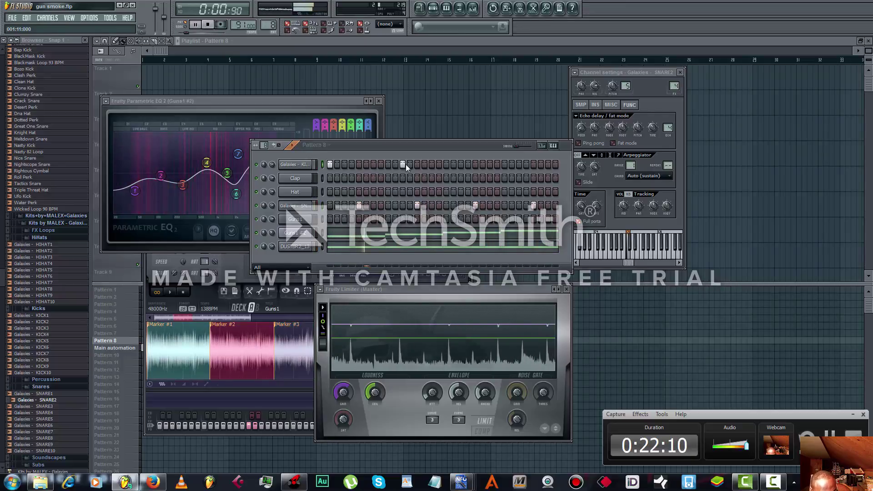
Step: Trigger the KICK4 channel on steps 9, 11 and 17, trying step 7 before removing it
{"action": "left_click", "coordinate": [388, 165]}
{"action": "left_click", "coordinate": [373, 165]}
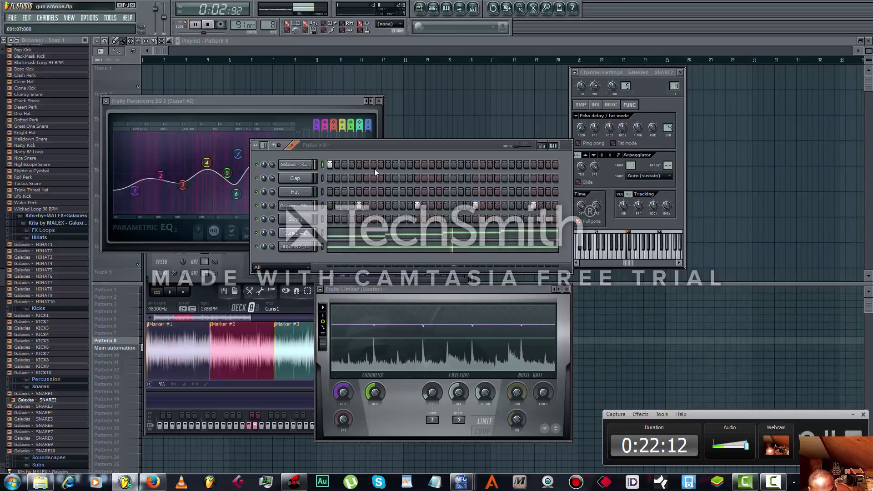
{"action": "left_click", "coordinate": [446, 165]}
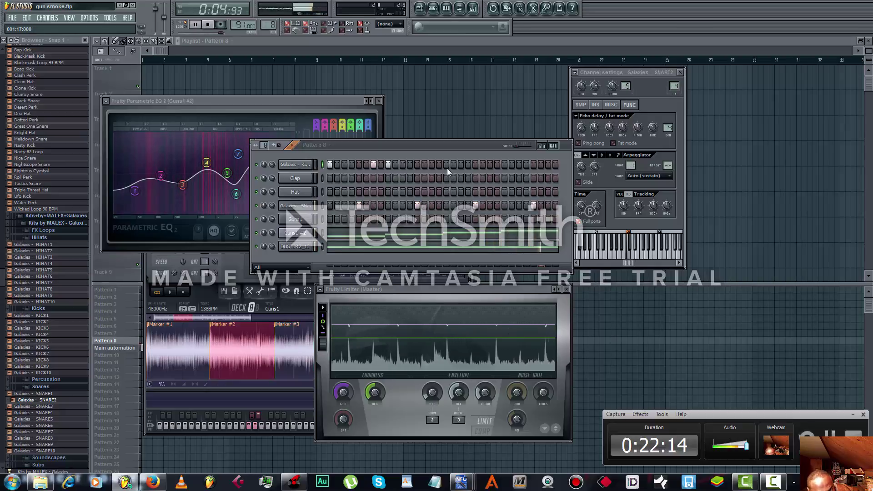
{"action": "left_click", "coordinate": [374, 164]}
{"action": "left_click", "coordinate": [403, 164]}
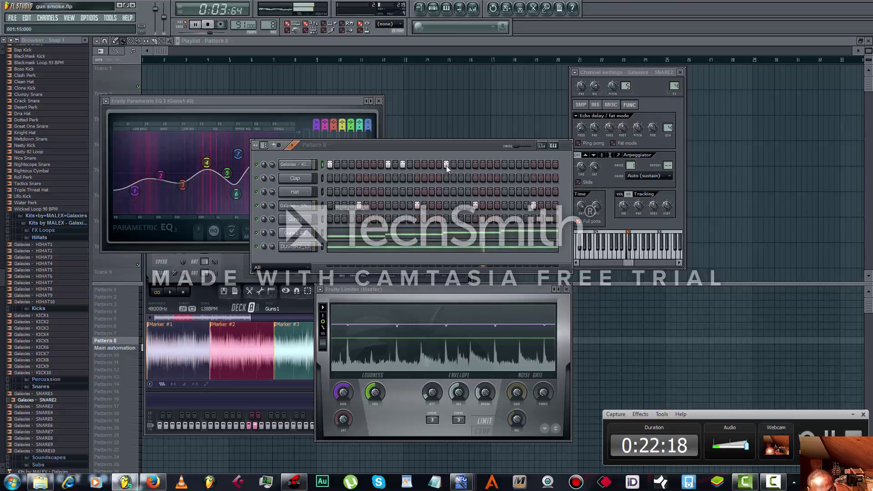
Step: Add KICK4 hits on steps 24, 25 and 31, removing trial hits on steps 23, 27 and 28
{"action": "left_click", "coordinate": [518, 165]}
{"action": "left_click", "coordinate": [527, 165]}
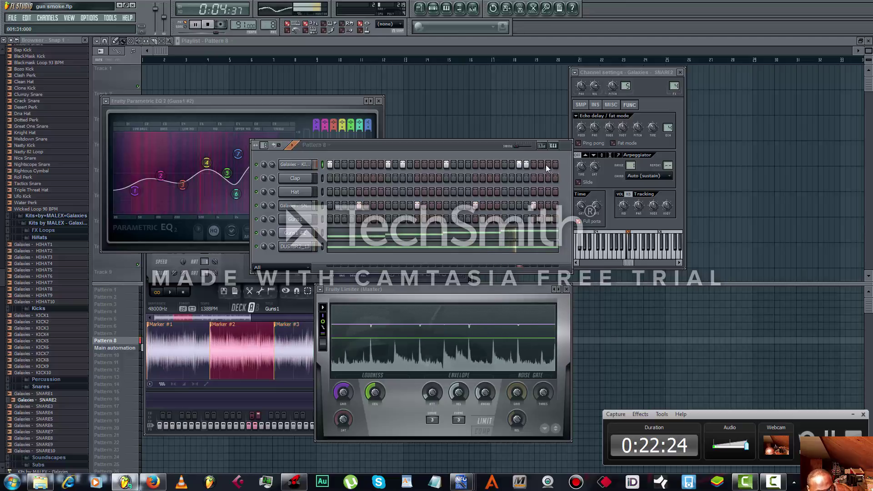
{"action": "right_click", "coordinate": [526, 165]}
{"action": "right_click", "coordinate": [519, 165]}
{"action": "left_click_drag", "start_coordinate": [490, 166], "coordinate": [495, 168]}
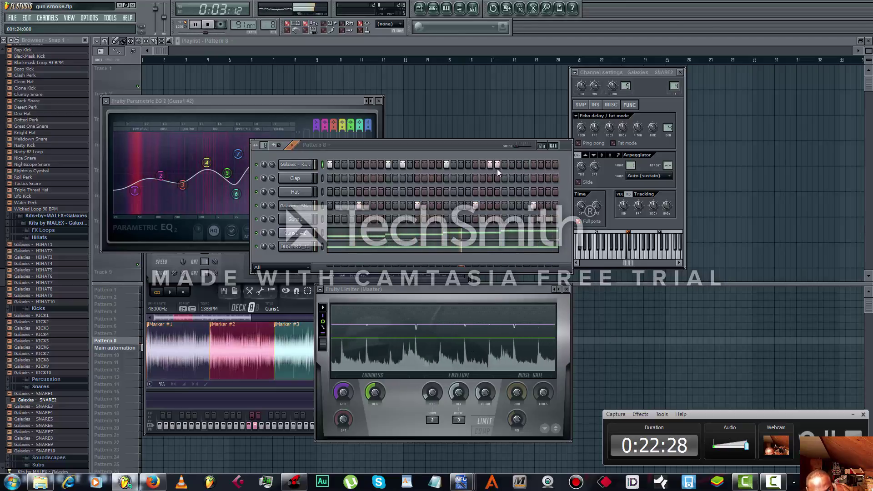
{"action": "right_click", "coordinate": [490, 164]}
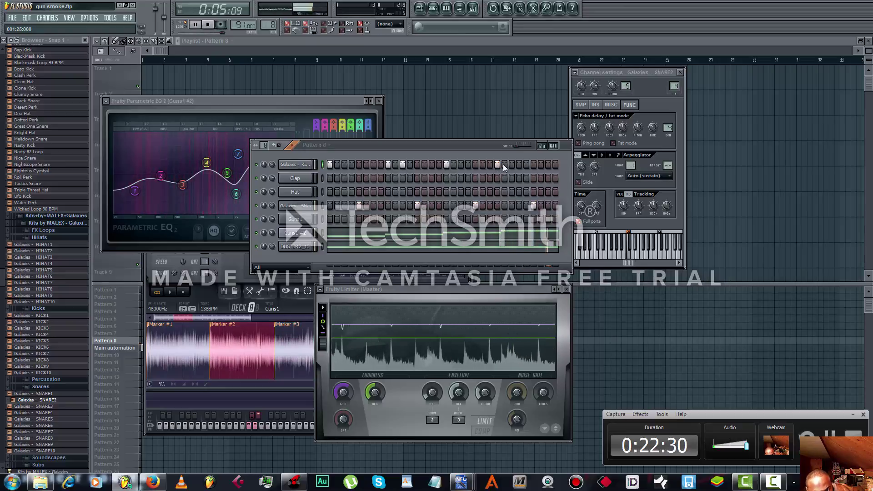
{"action": "left_click", "coordinate": [504, 165]}
{"action": "left_click", "coordinate": [548, 165]}
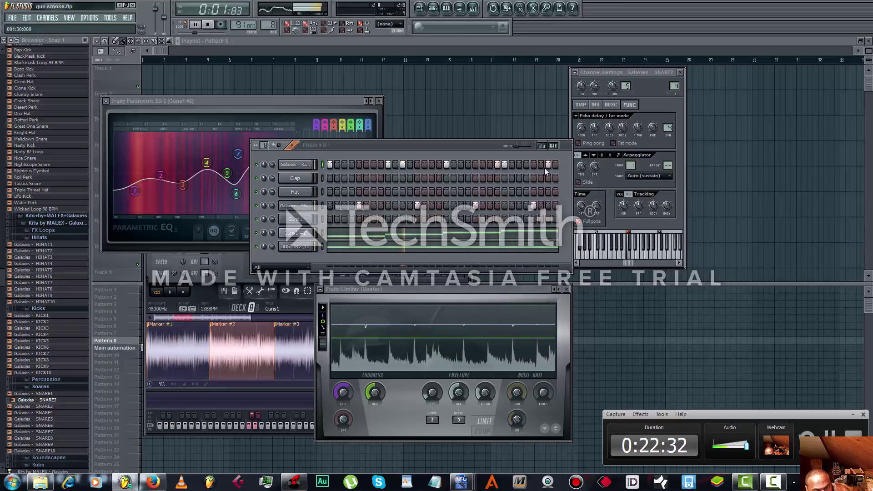
Step: Add a KICK4 hit on step 13, remove the one on step 9, and try step 8 before clearing it
{"action": "left_click", "coordinate": [416, 165]}
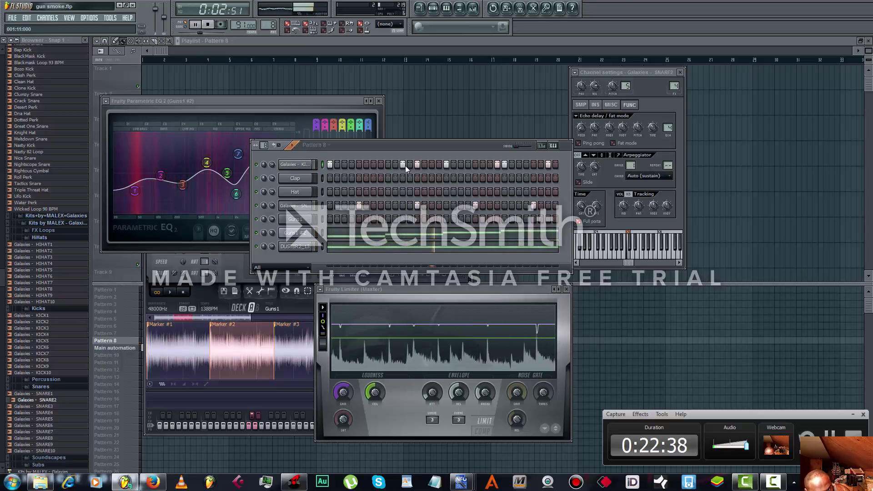
{"action": "left_click", "coordinate": [380, 165]}
{"action": "left_click", "coordinate": [381, 165]}
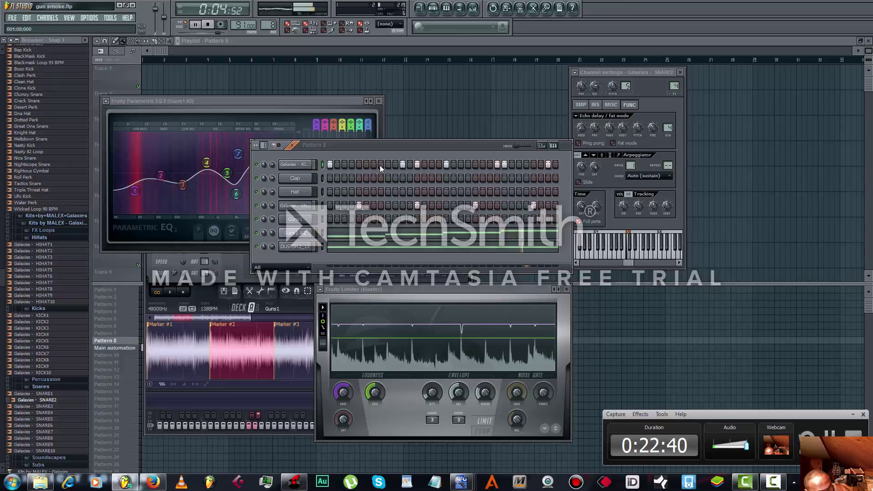
Step: Place a KICK4 hit on step 8 after trying step 7, and leave step 11 without a hit
{"action": "left_click", "coordinate": [374, 165]}
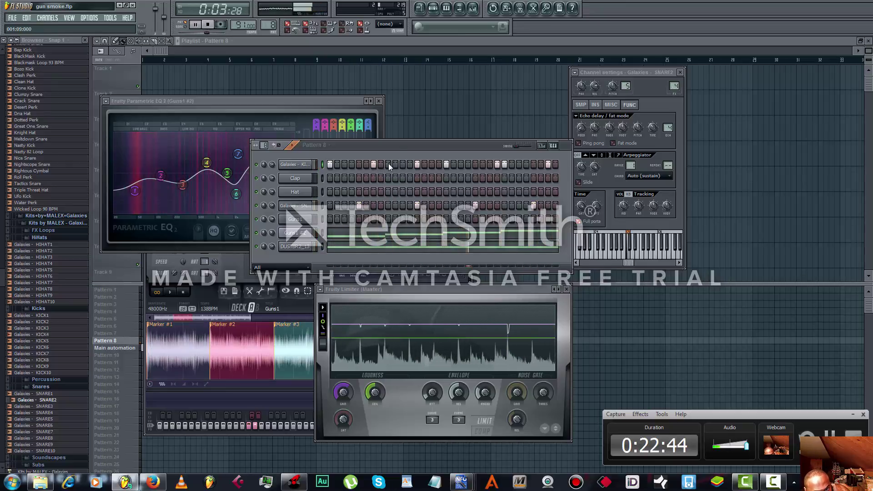
{"action": "left_click", "coordinate": [380, 164]}
{"action": "left_click", "coordinate": [374, 165]}
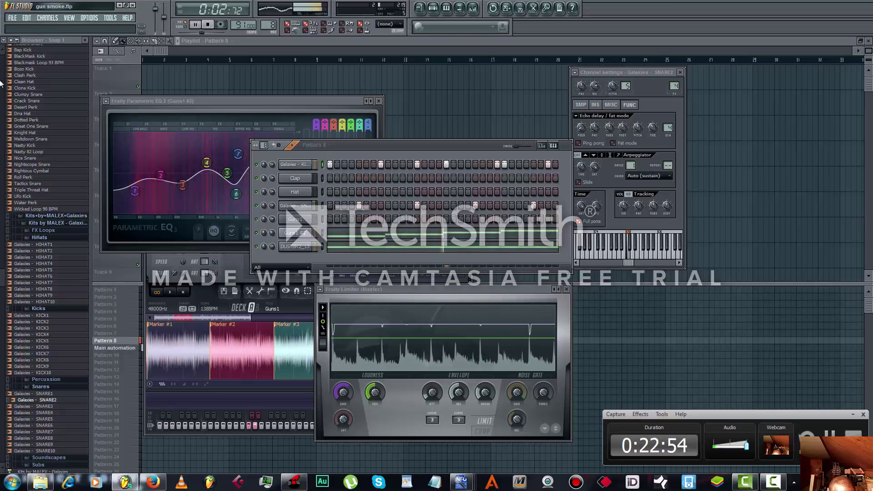
Step: Reset the channel volume of the second Guns1 channel to its default
{"action": "right_click", "coordinate": [274, 230]}
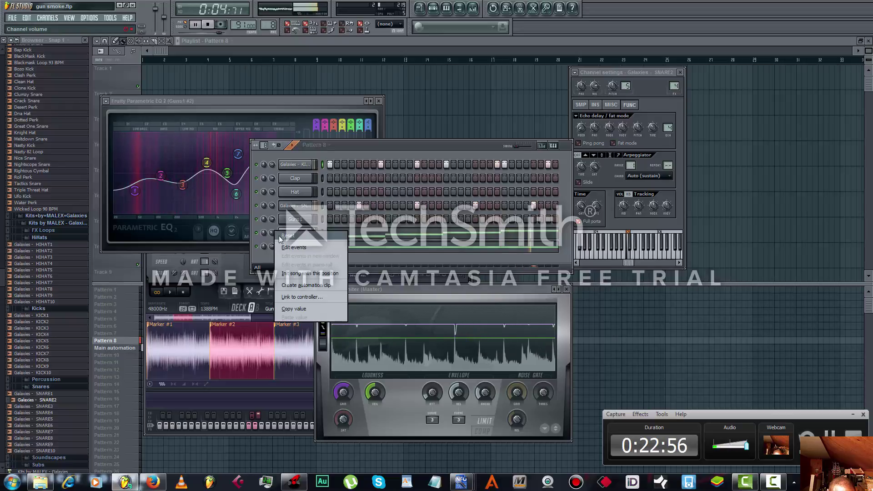
{"action": "left_click", "coordinate": [281, 236]}
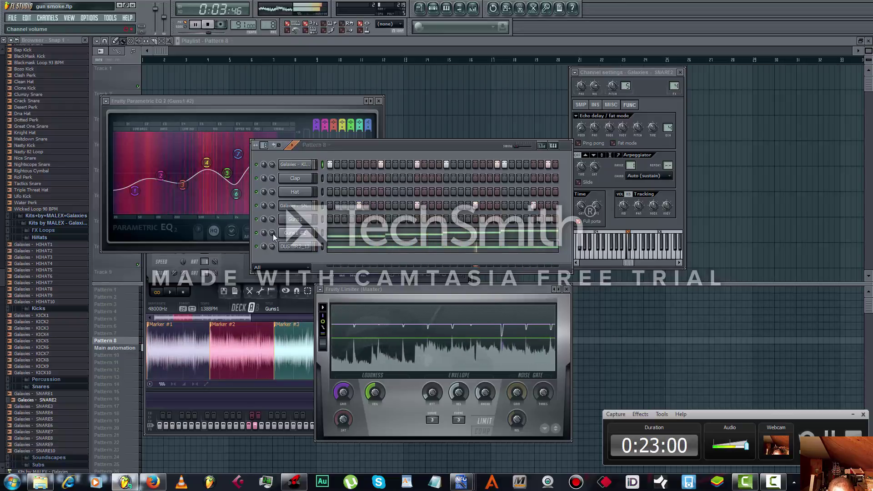
Step: Browse the effect plugins available for the second slot of the Guns1 #2 mixer track, and stop playback
{"action": "left_click", "coordinate": [473, 8]}
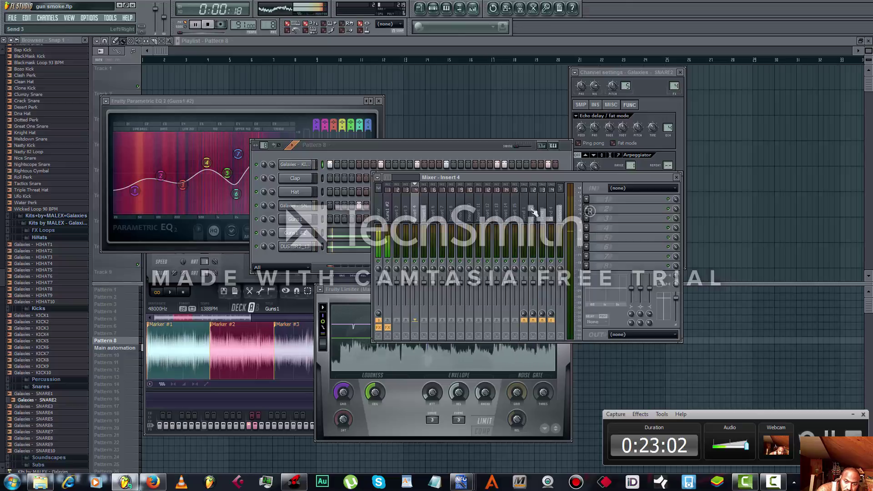
{"action": "left_click", "coordinate": [600, 210]}
{"action": "mouse_move", "coordinate": [635, 220]}
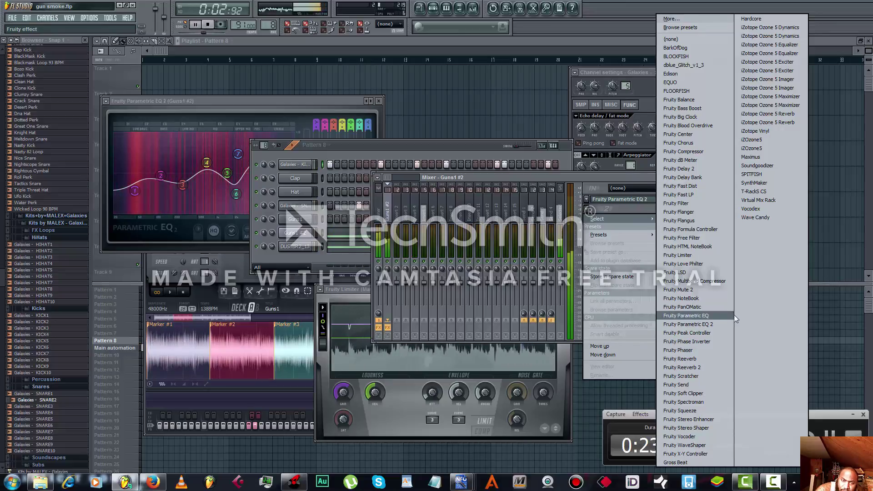
{"action": "left_click", "coordinate": [196, 25]}
{"action": "left_click", "coordinate": [197, 25]}
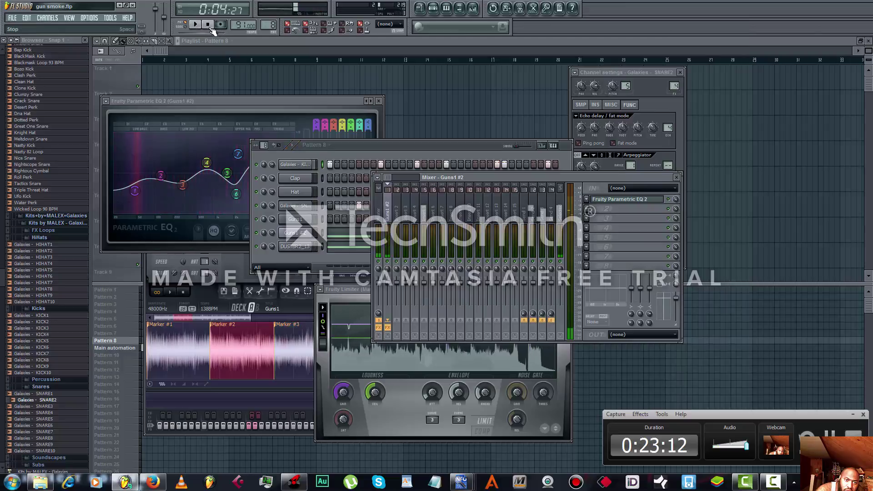
{"action": "left_click", "coordinate": [207, 24]}
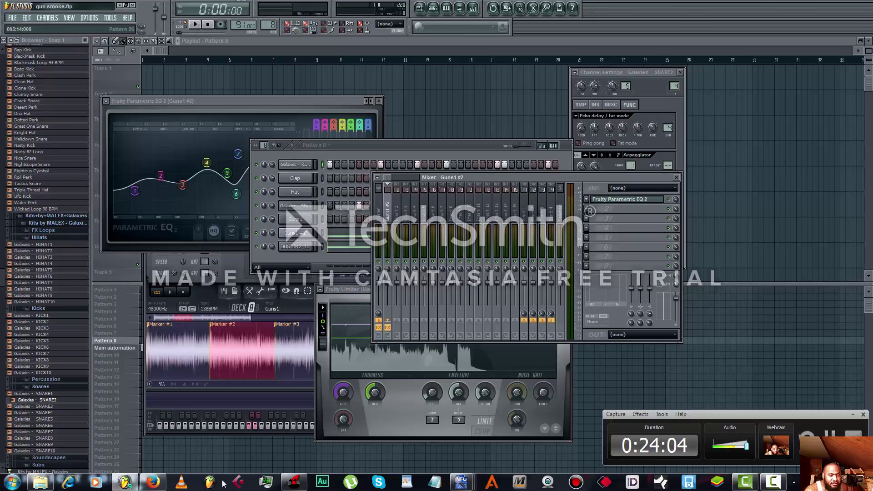
Step: Switch to Firefox to check the Facebook notifications, and return to FL Studio
{"action": "left_click", "coordinate": [154, 483]}
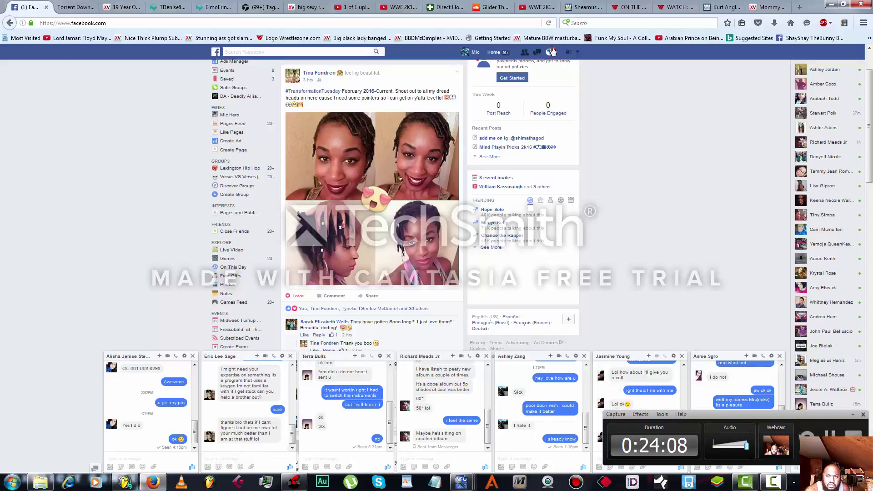
{"action": "left_click", "coordinate": [552, 52]}
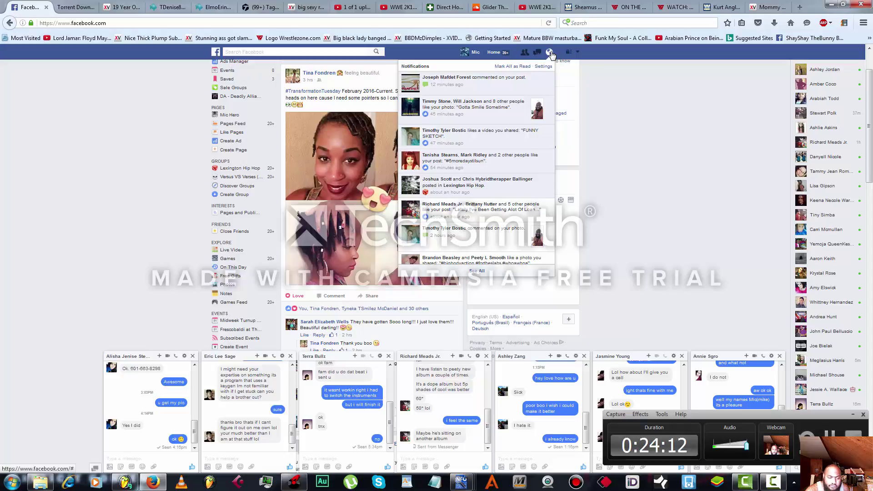
{"action": "left_click", "coordinate": [550, 52]}
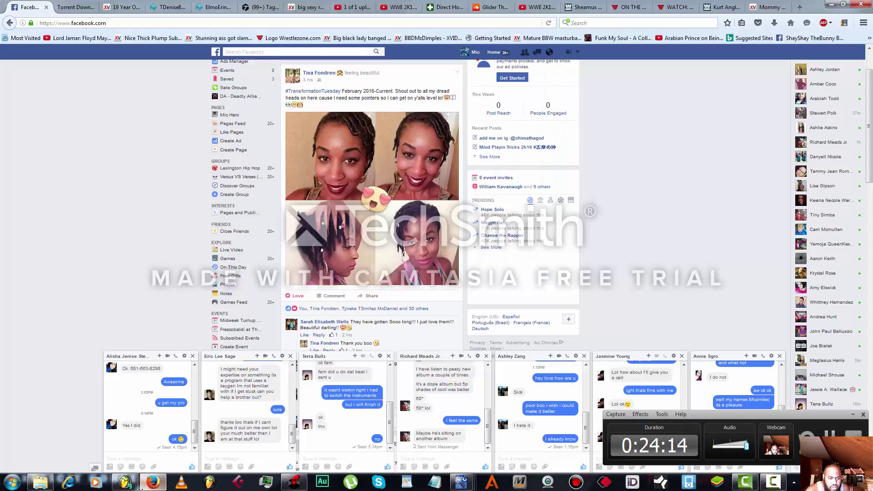
{"action": "left_click", "coordinate": [126, 482]}
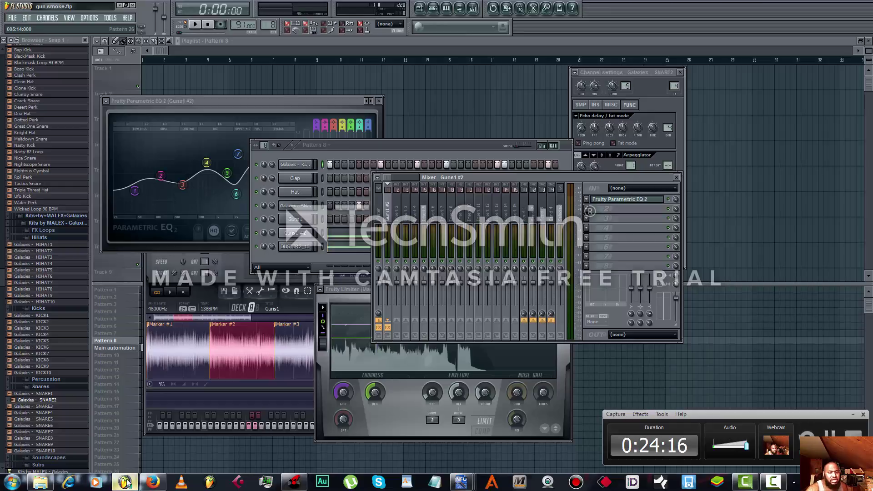